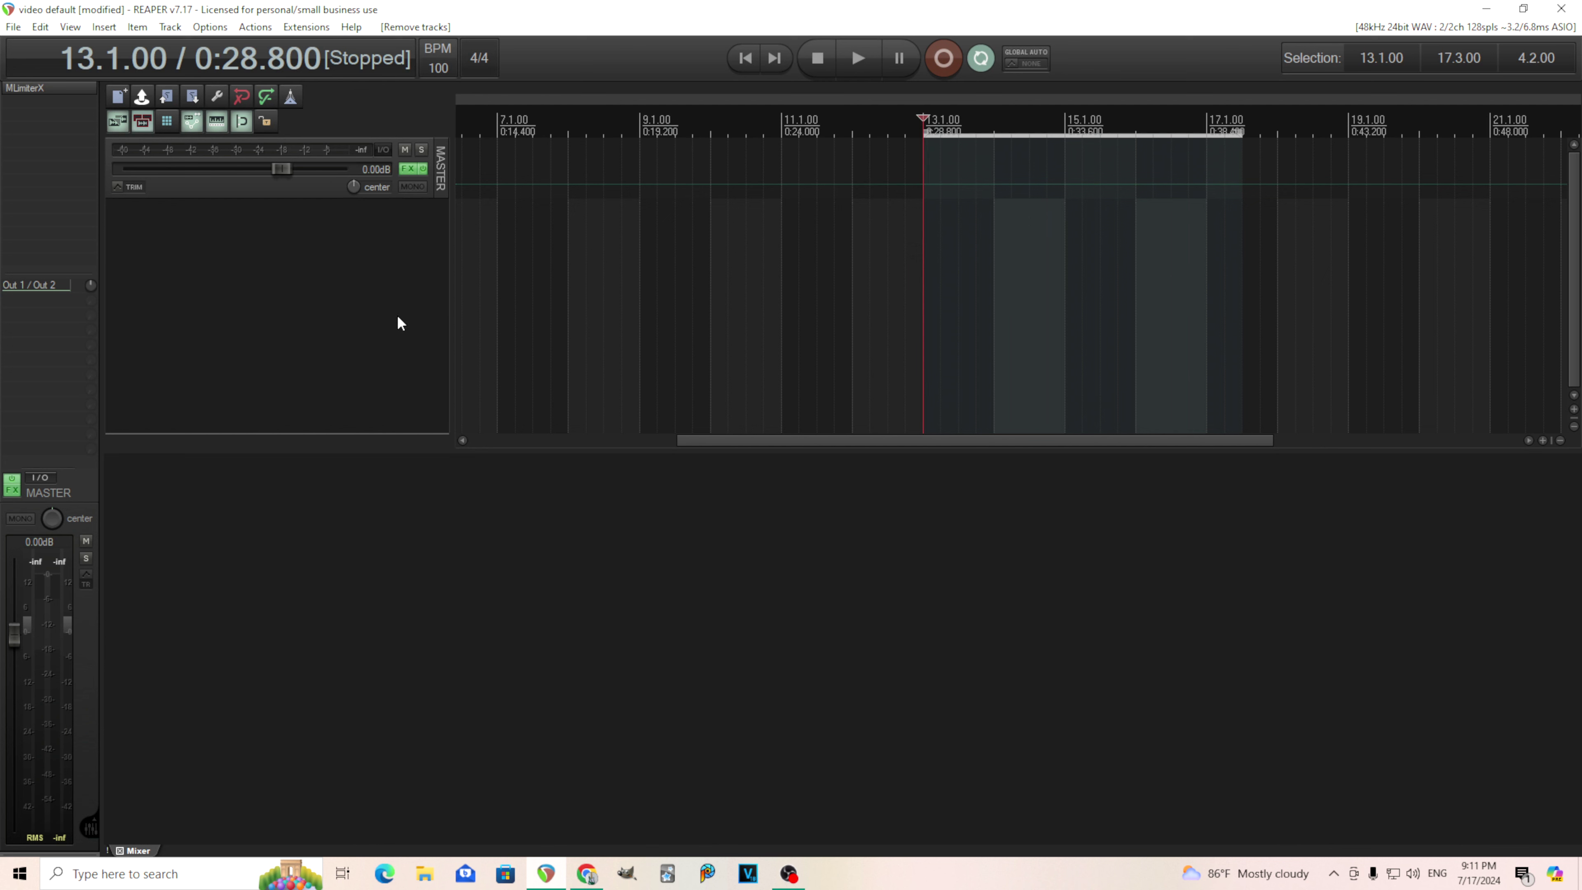
Step: Insert MSoundFactory6out (MeldaProduction) (12 out) as a virtual instrument on a new track, with the extra output tracks built
left_click(111, 28)
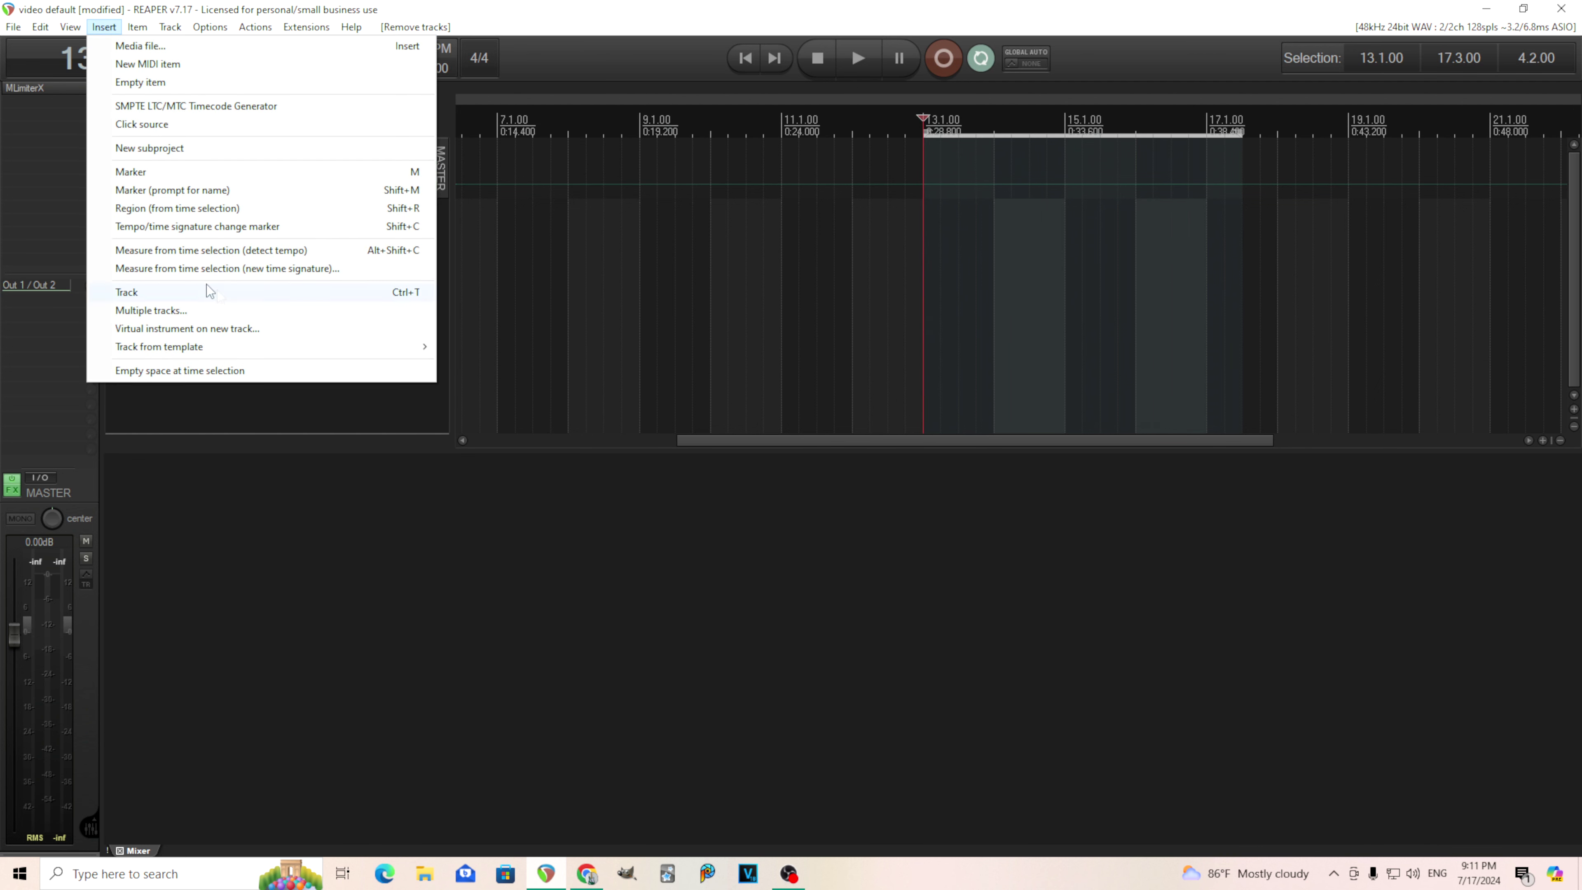
left_click(272, 331)
left_click_drag(551, 547, 642, 551)
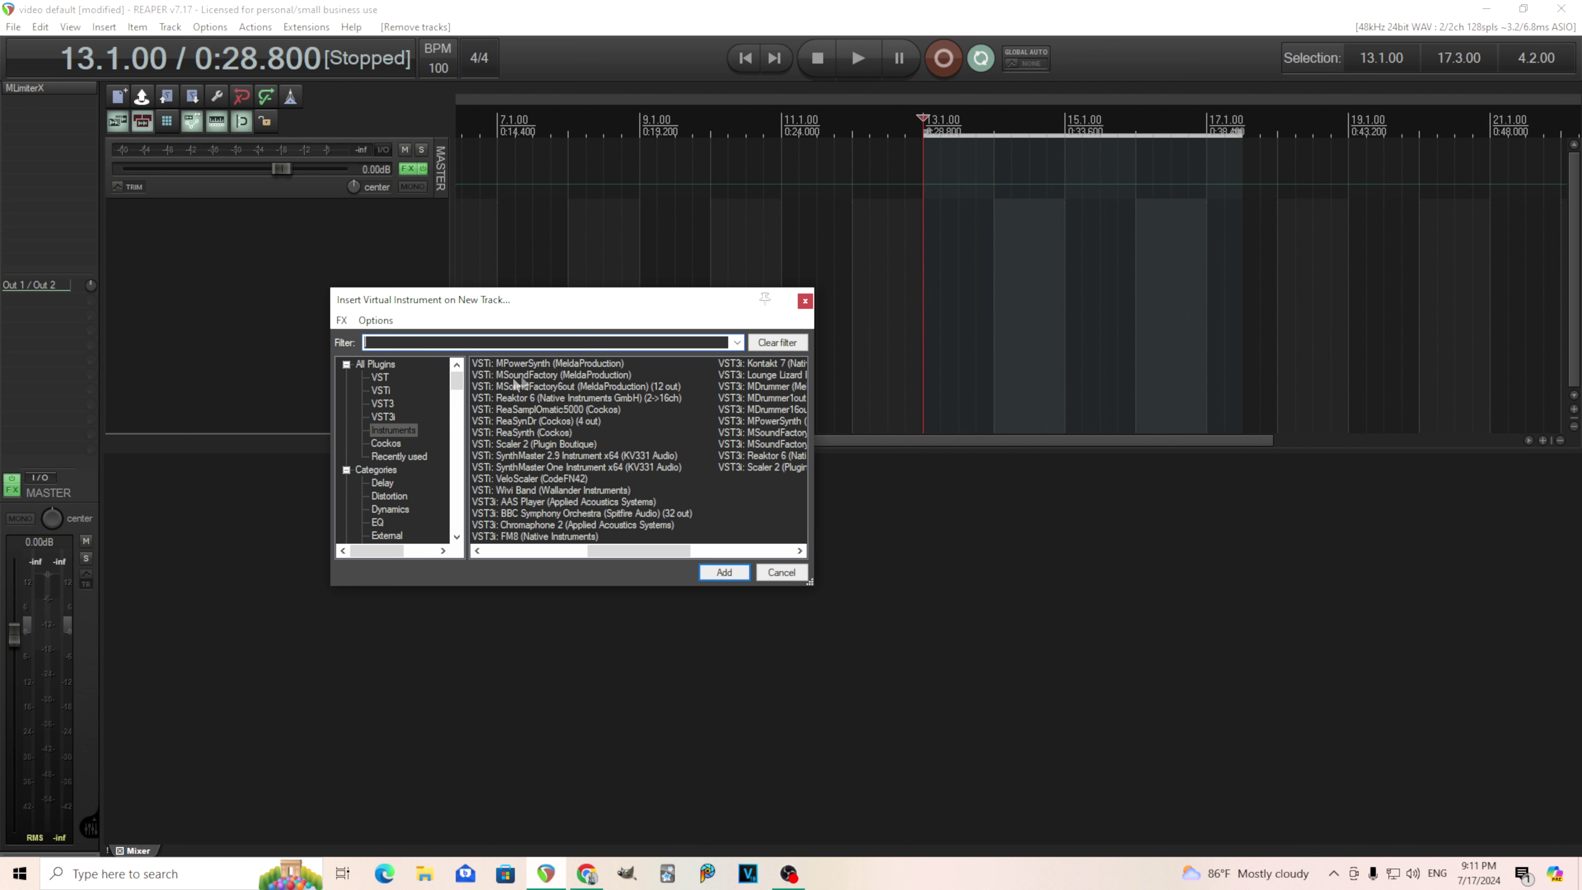
left_click(583, 386)
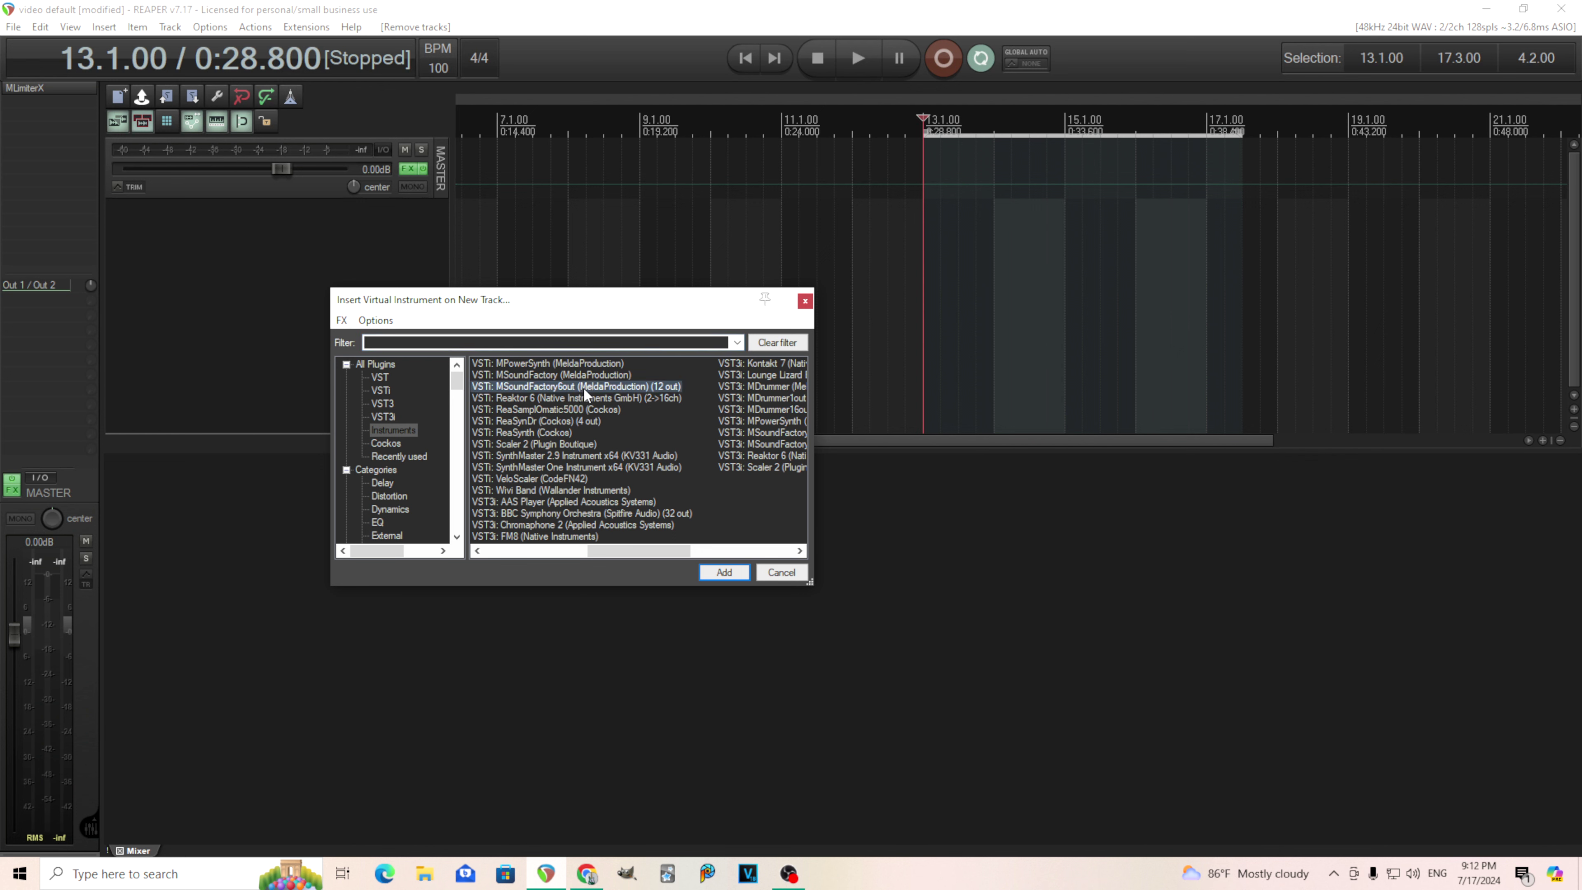
left_click(738, 579)
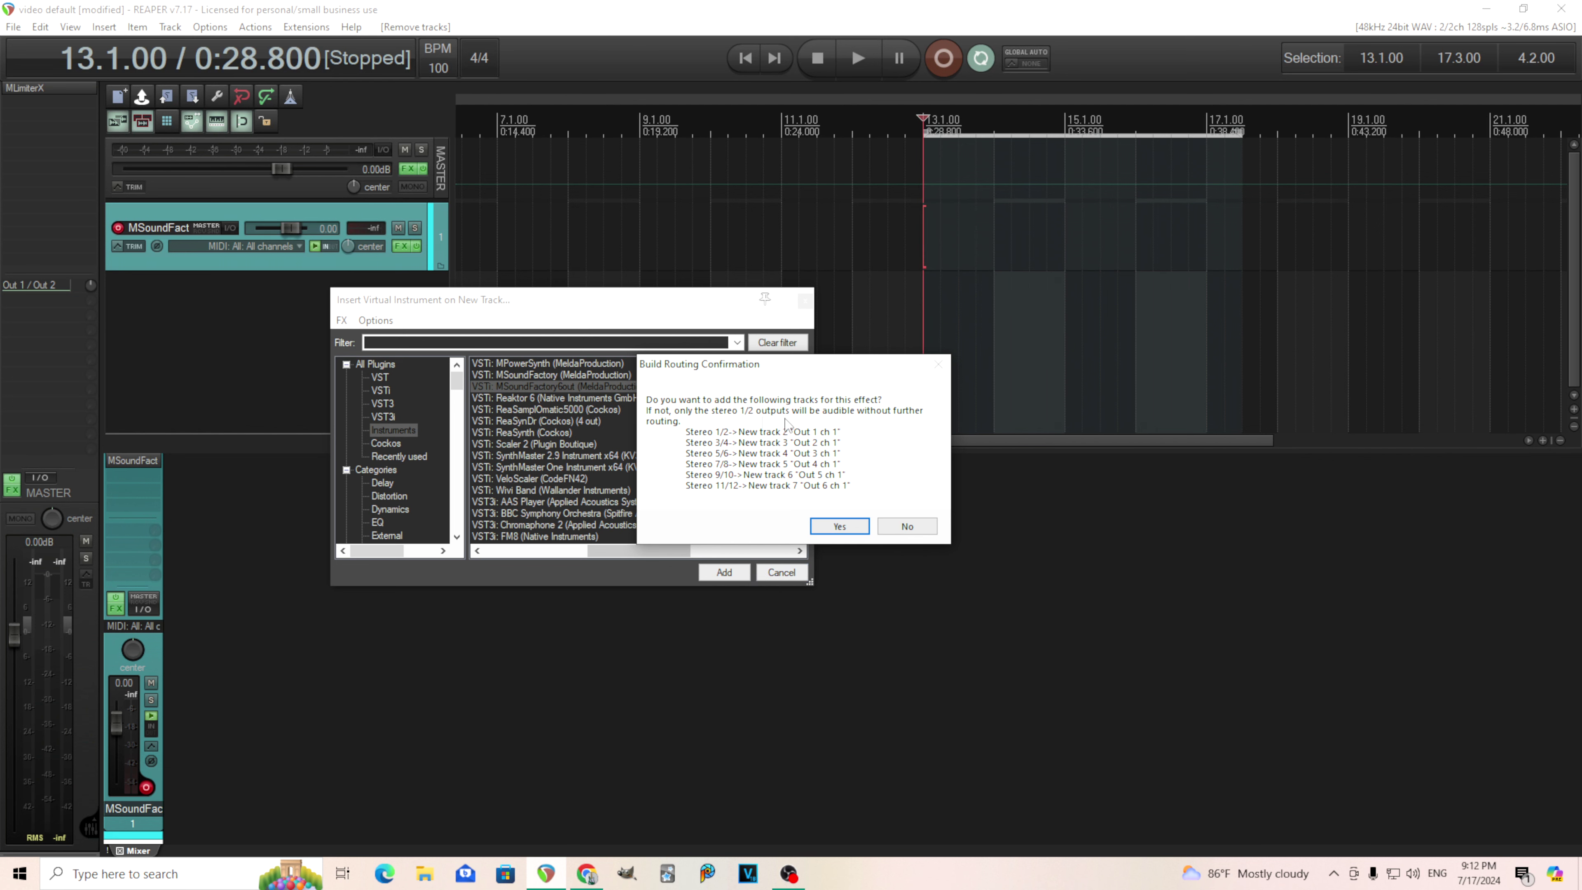
left_click(834, 529)
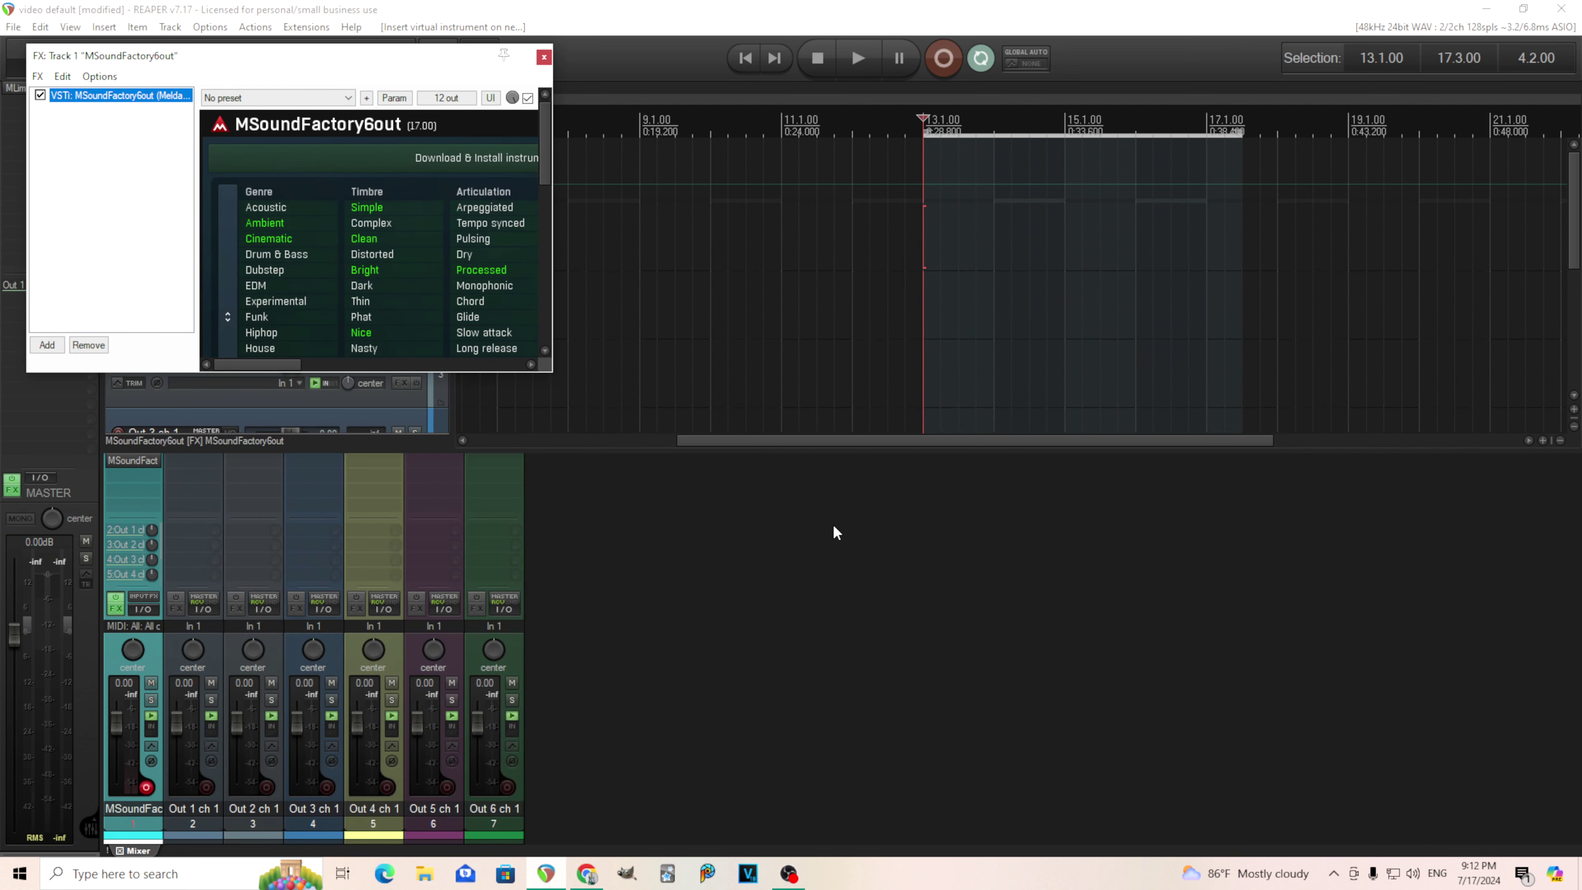
left_click(542, 58)
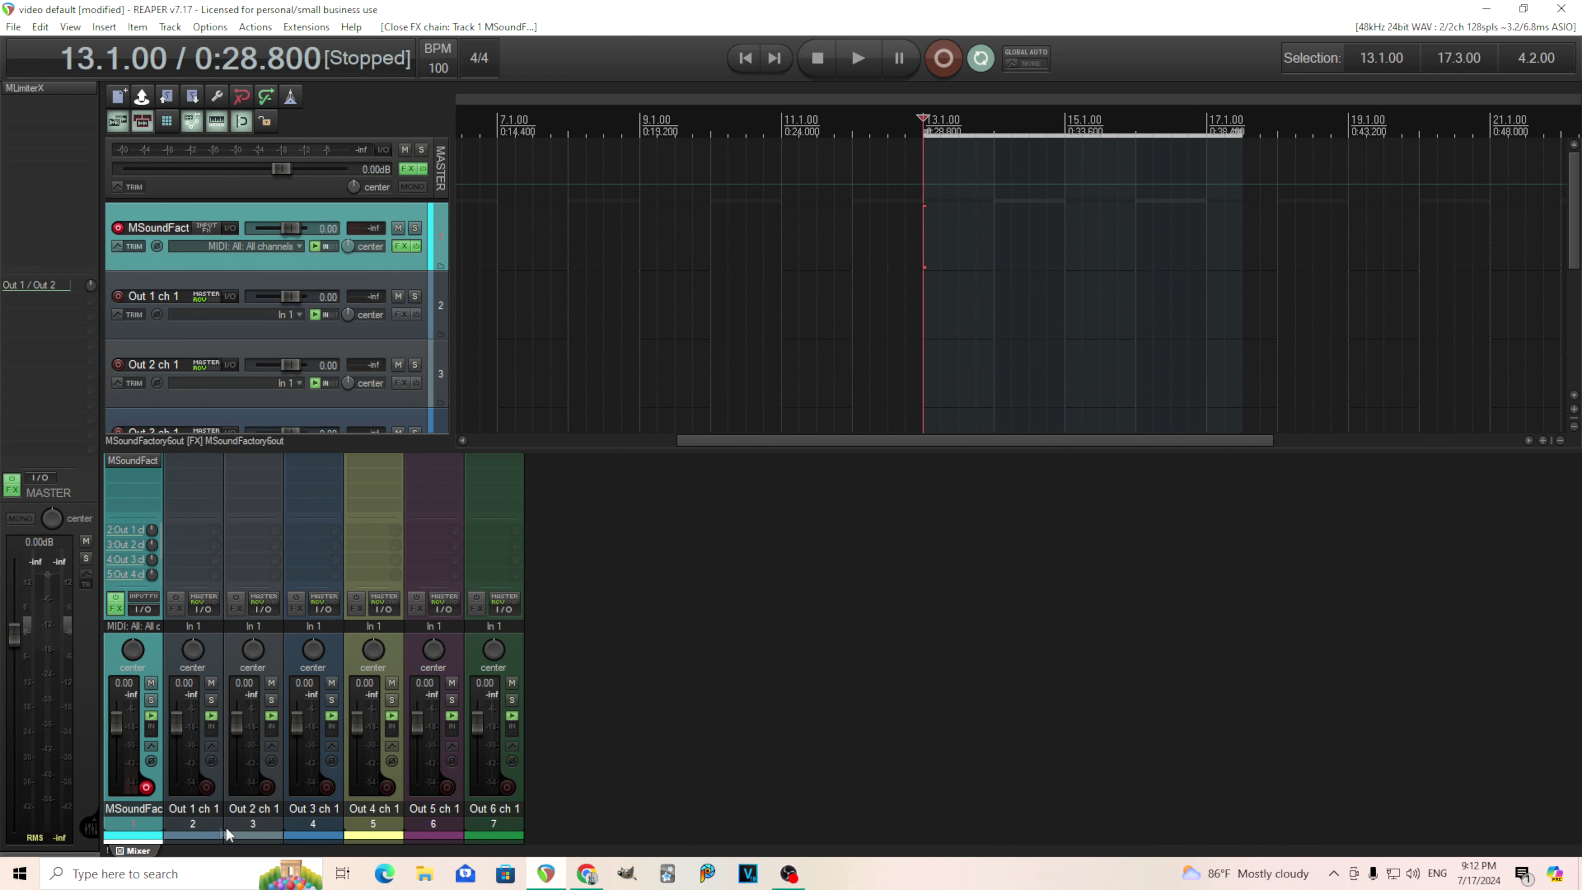
Step: Open the MSoundFactory6out generator grid and add an Additive generator to the first slot of column 1
left_click(129, 464)
left_click_drag(714, 66, 1001, 81)
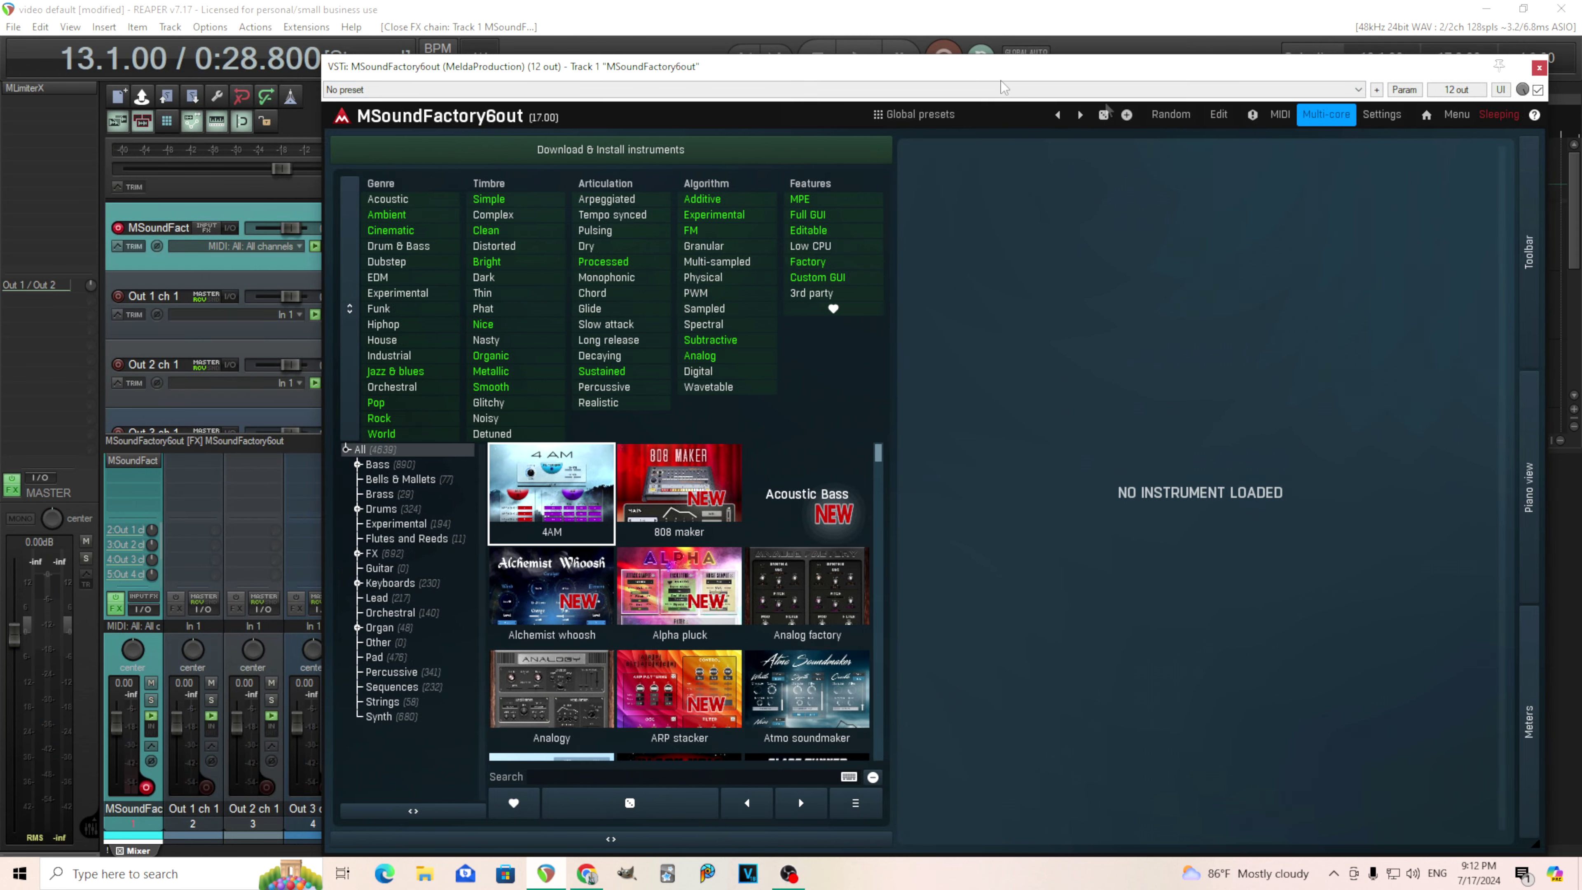
left_click(1231, 125)
left_click(844, 165)
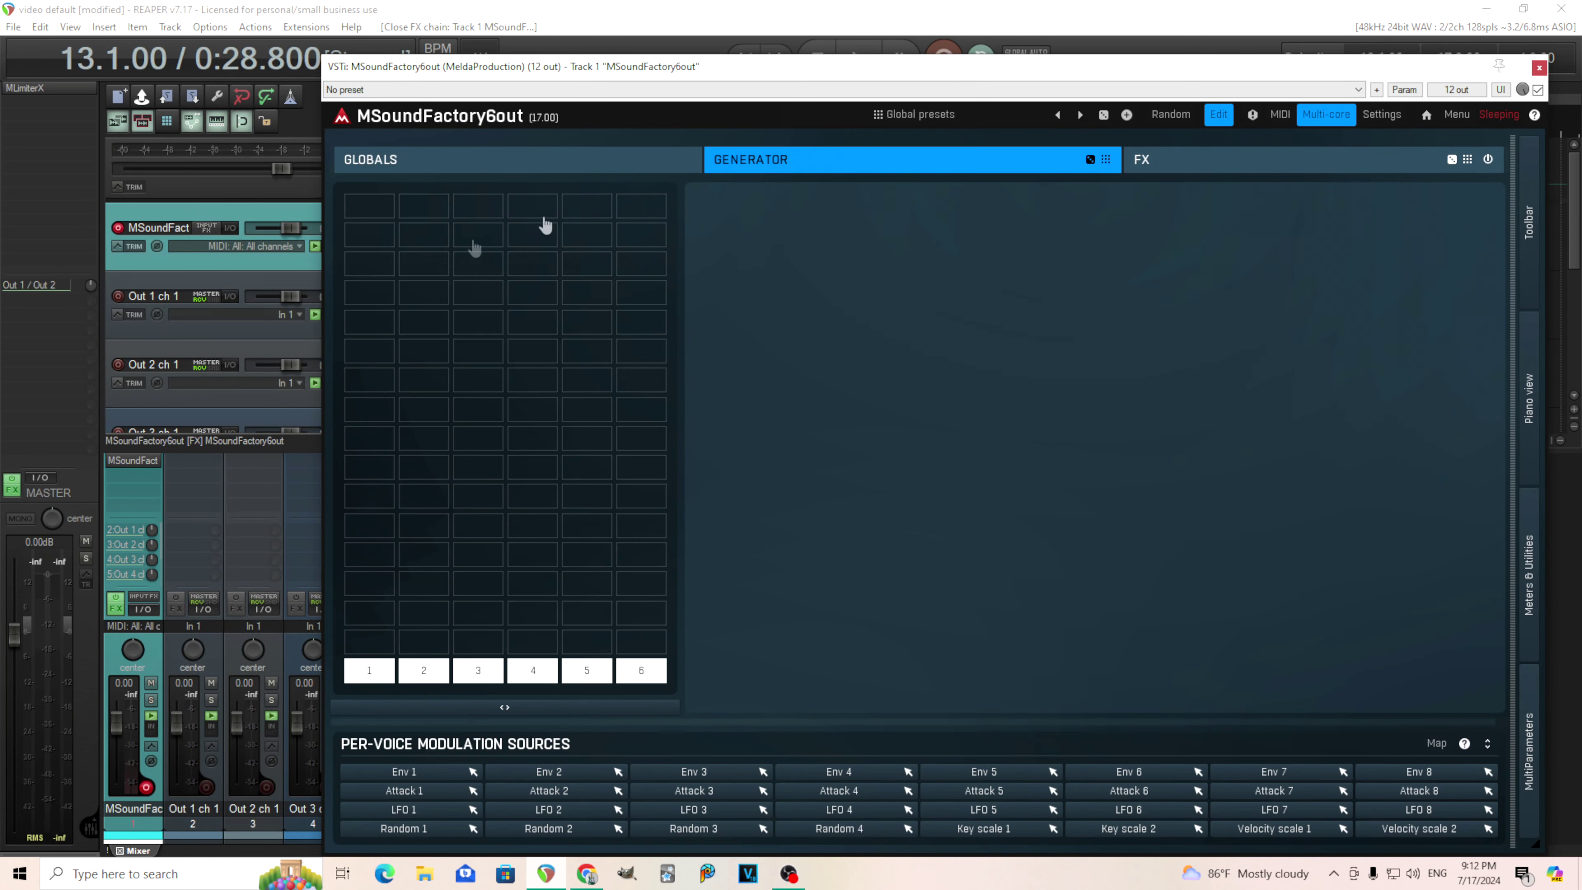
left_click(374, 209)
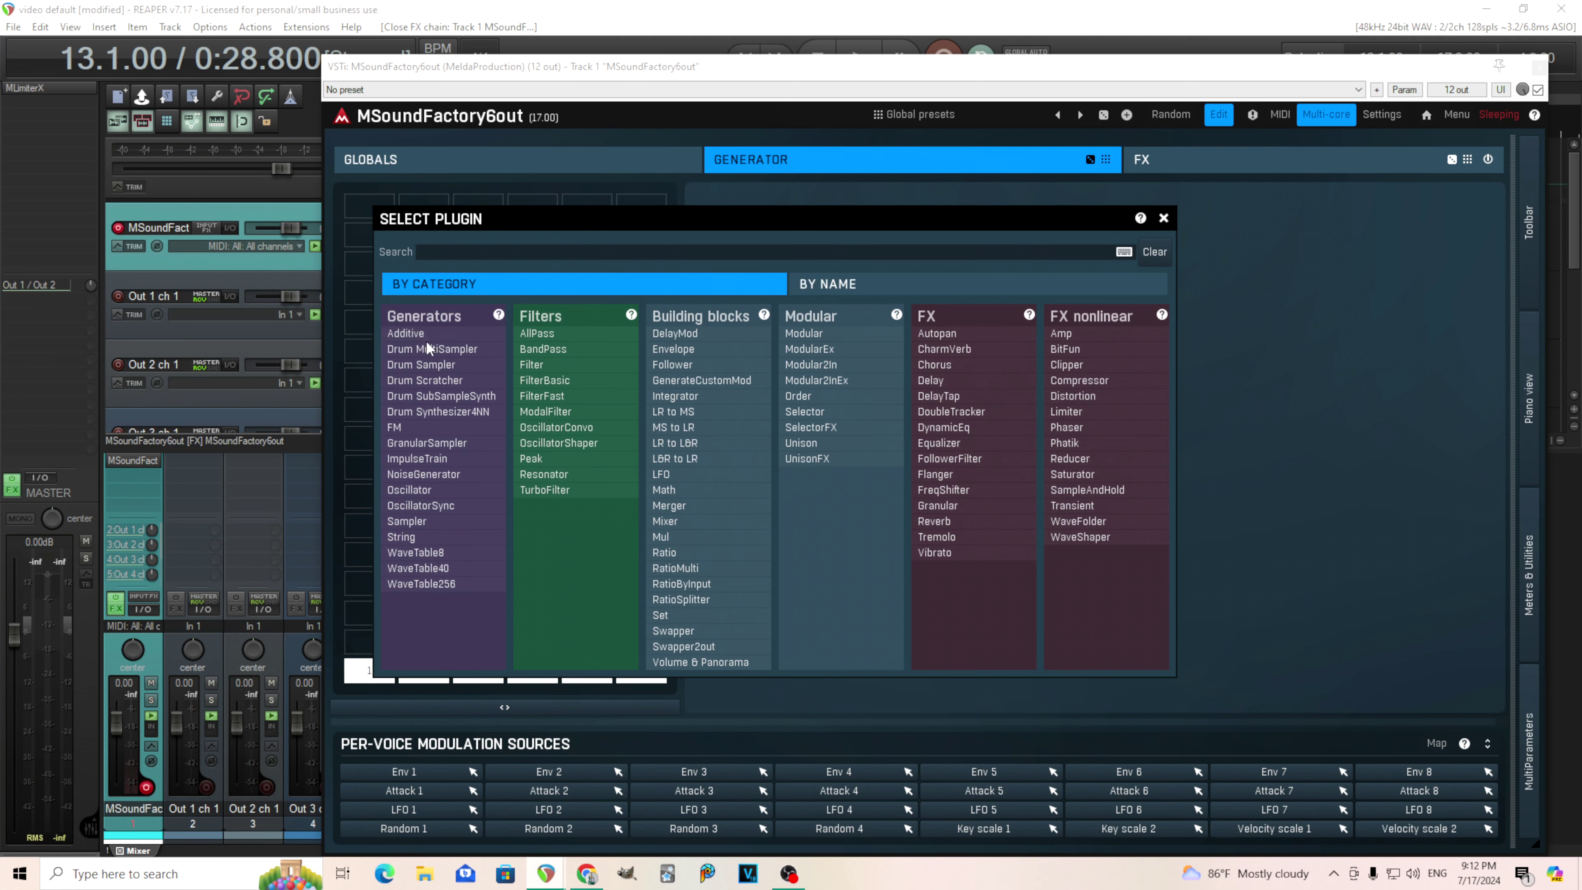
left_click(405, 334)
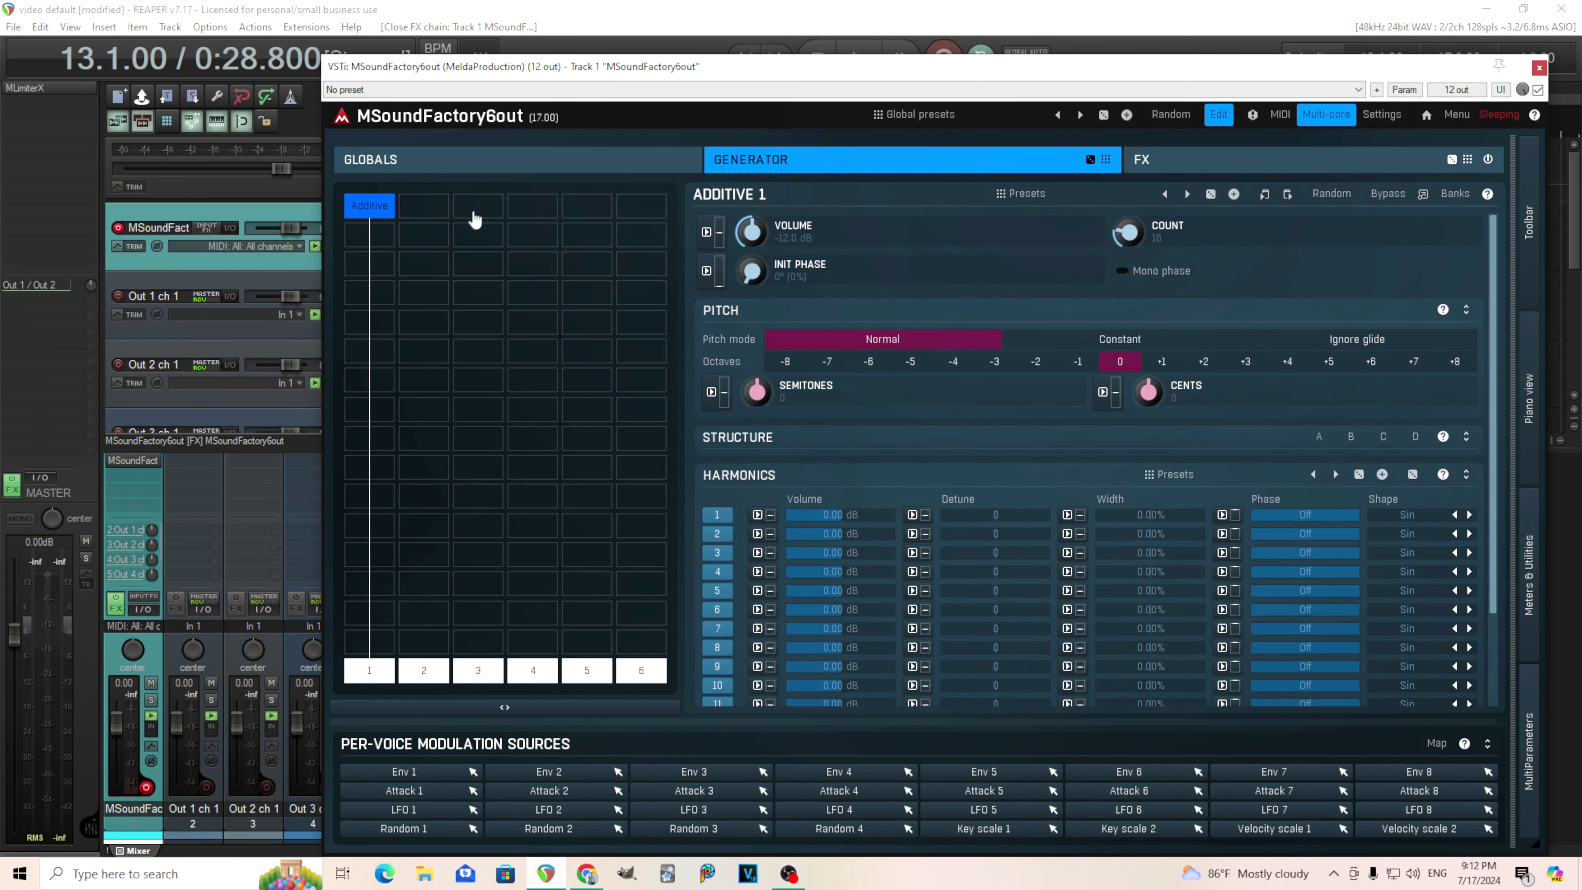
Step: Add a Drum Sampler to the first slot of column 4 and load the Synthesized samples from Effects
left_click(532, 210)
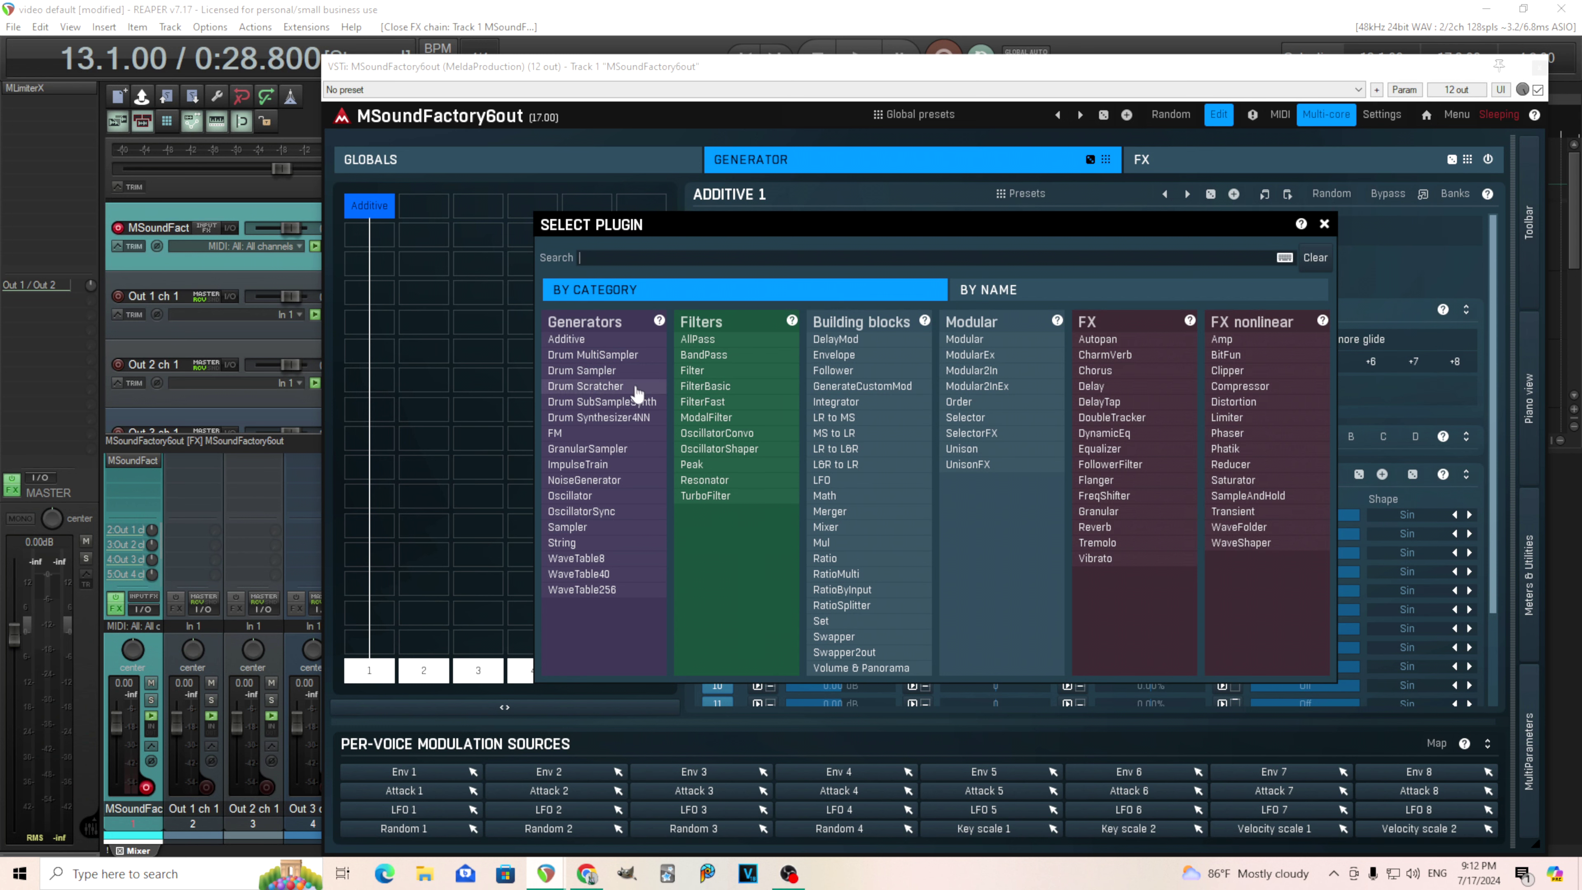
left_click(630, 372)
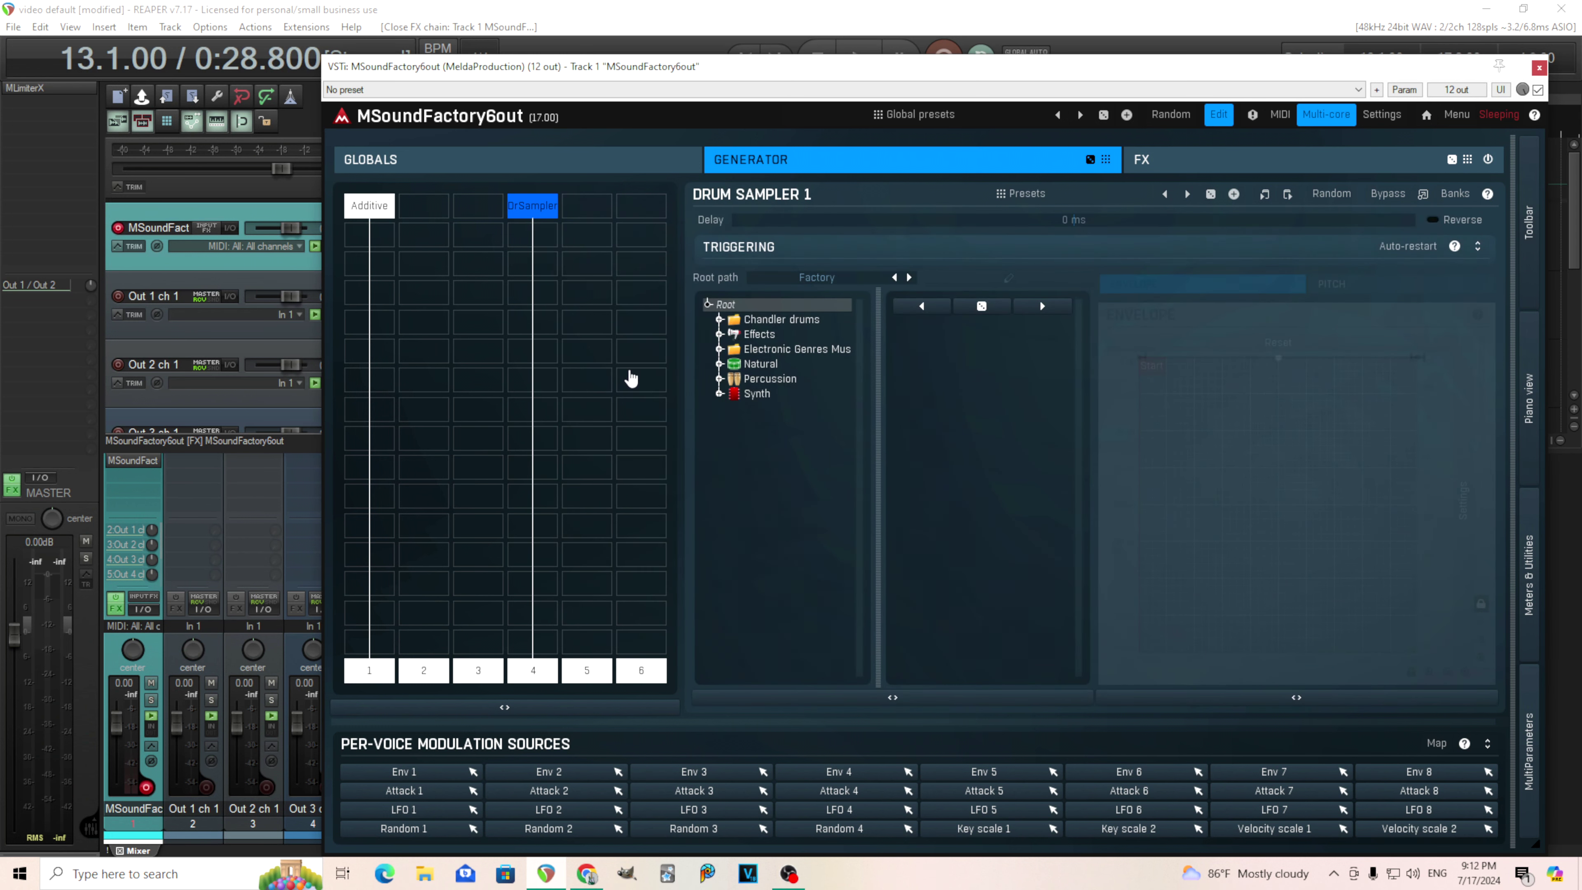
left_click(764, 367)
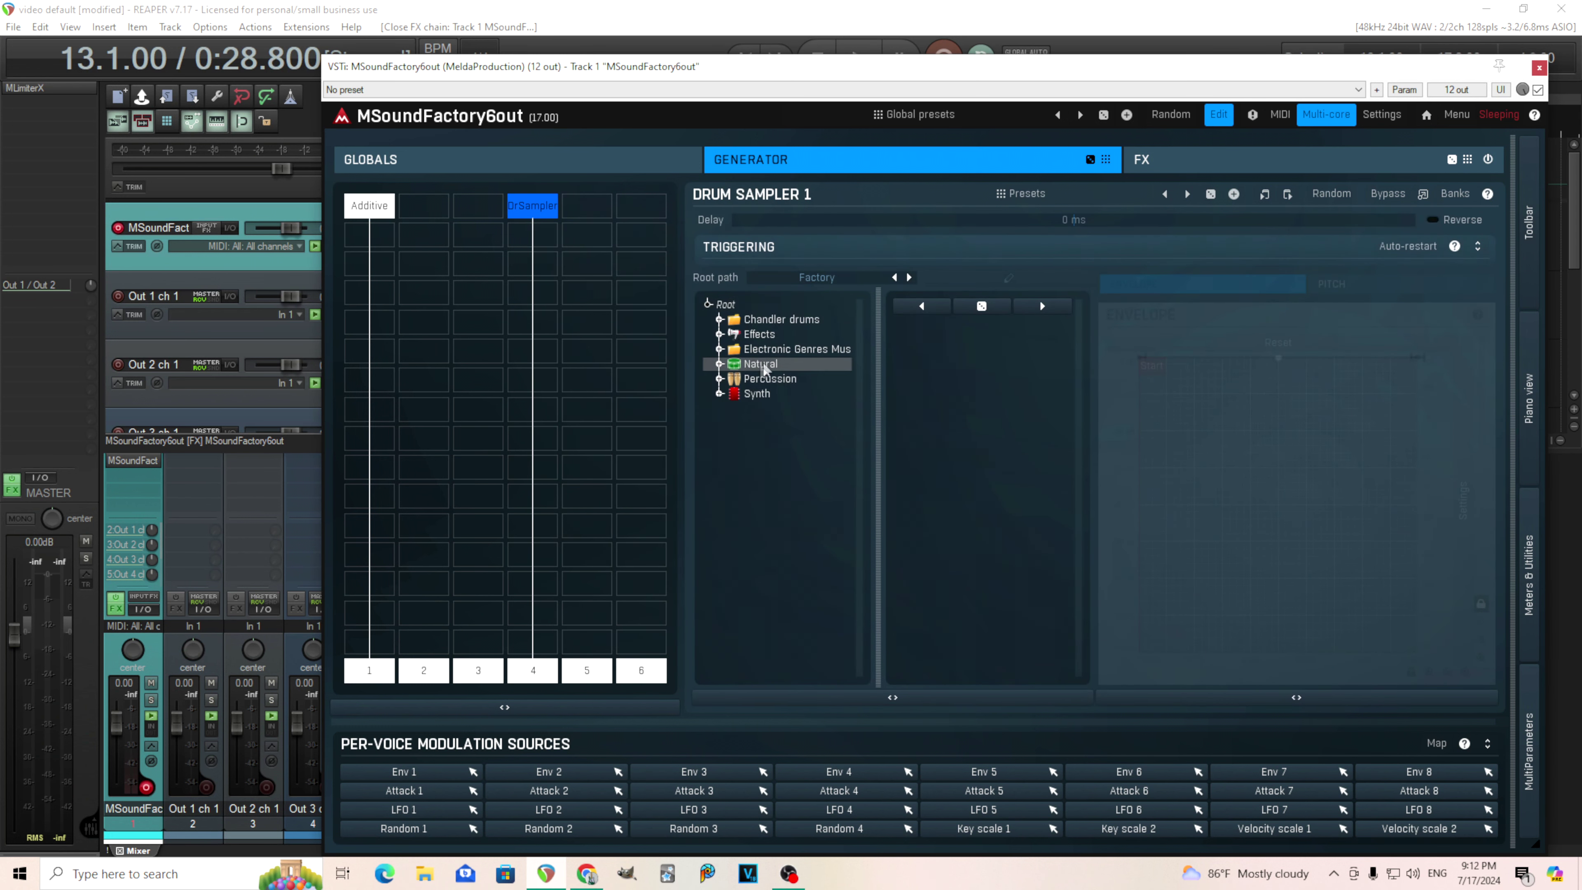
left_click(720, 336)
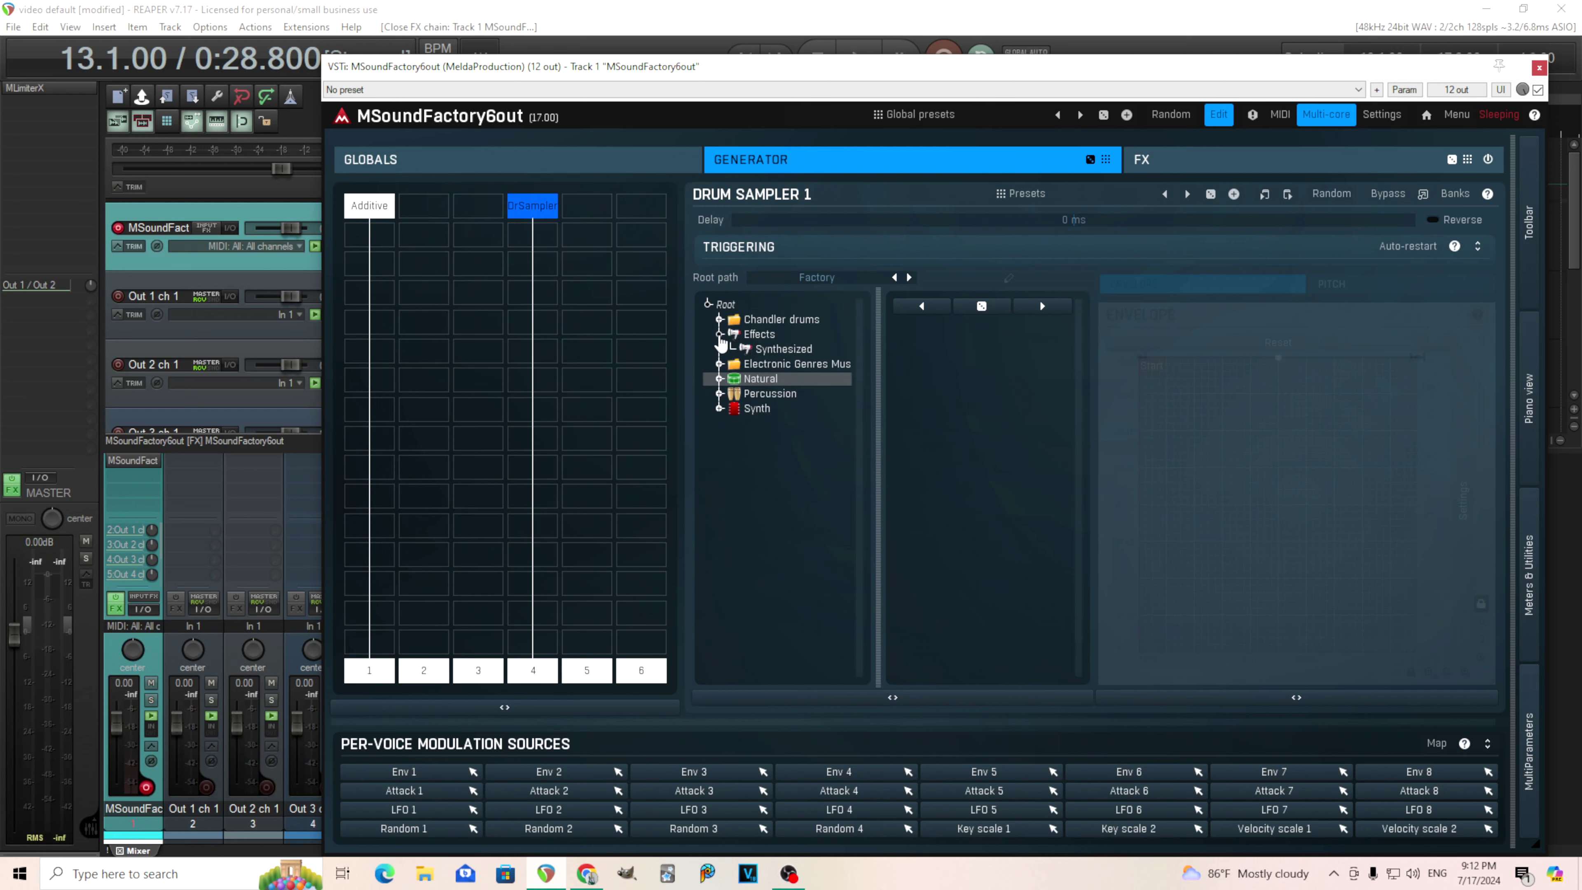
left_click(746, 350)
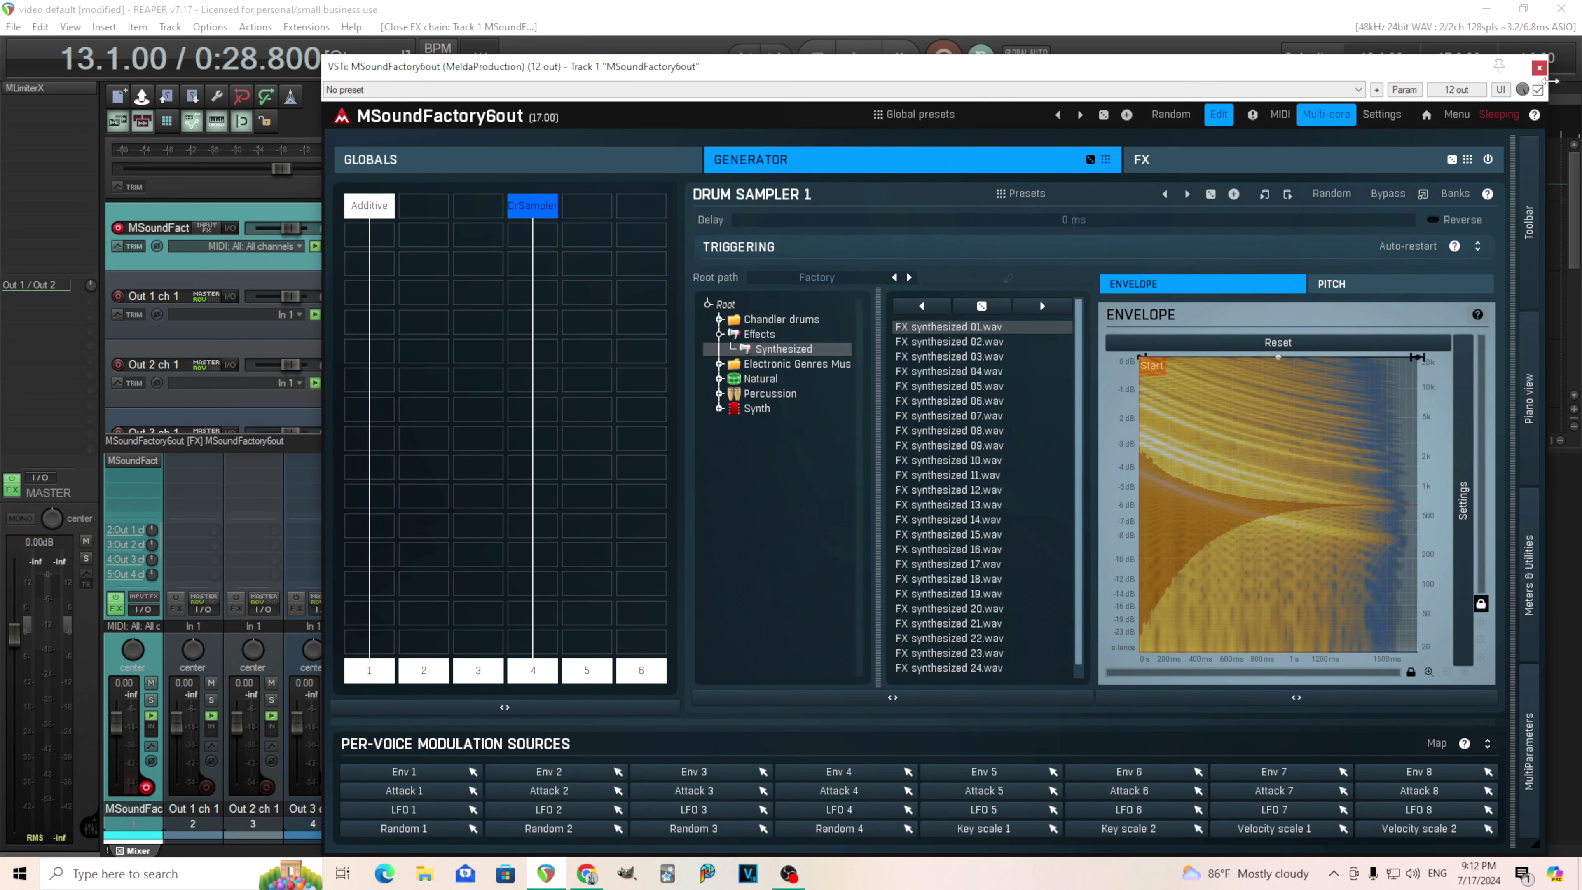
Step: Set the MSoundFactory6out track's MIDI input to DONNER DMK25Pro on all channels and close the plugin window
left_click(257, 249)
mouse_move(357, 313)
mouse_move(453, 318)
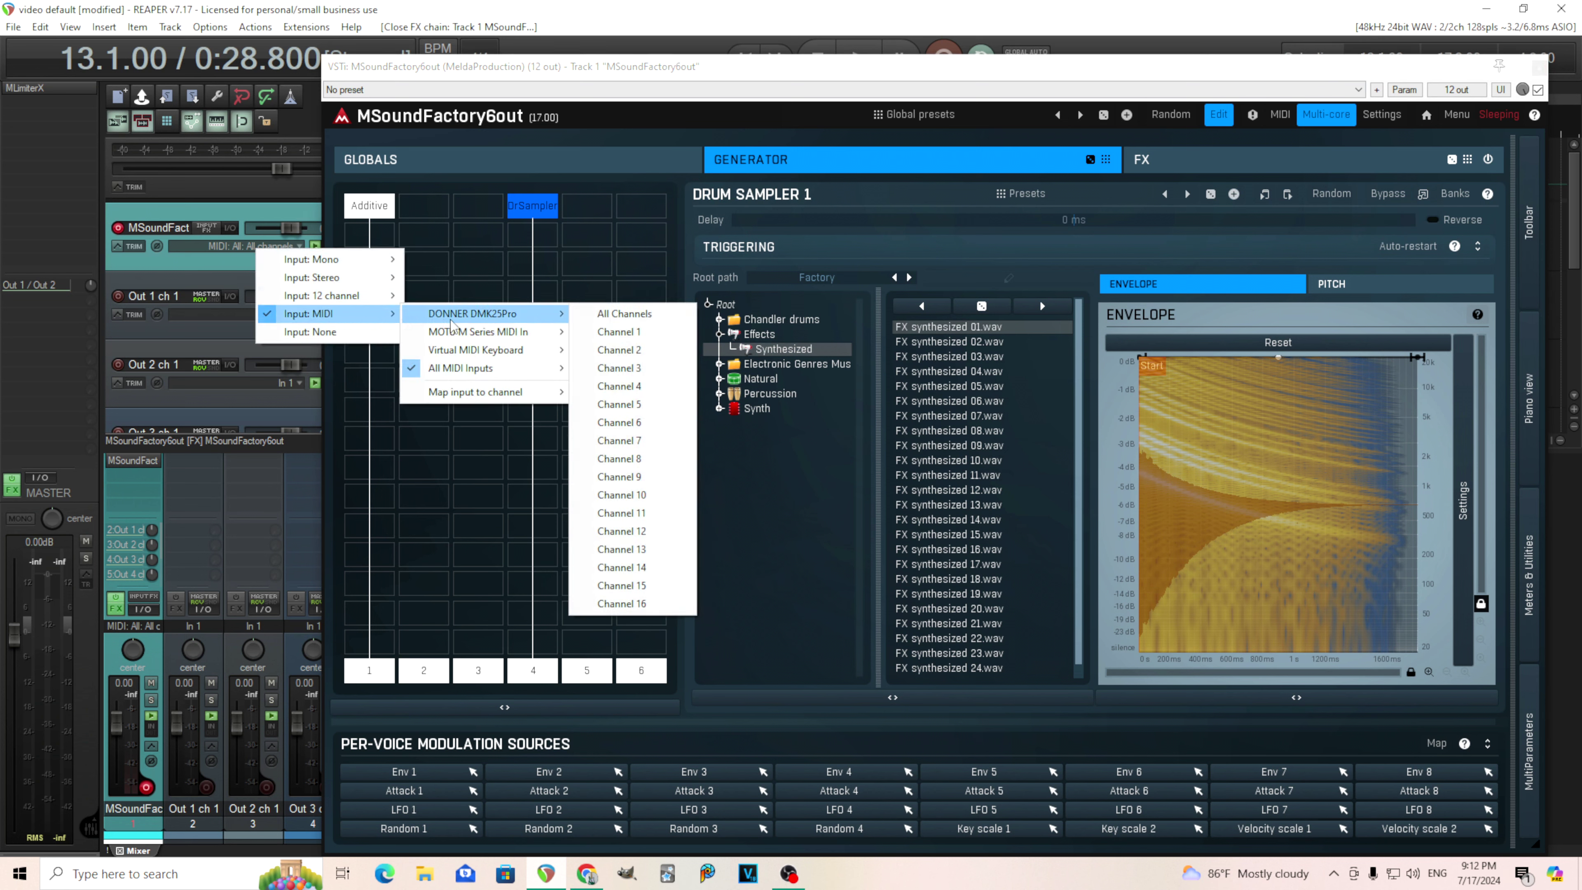
left_click(596, 315)
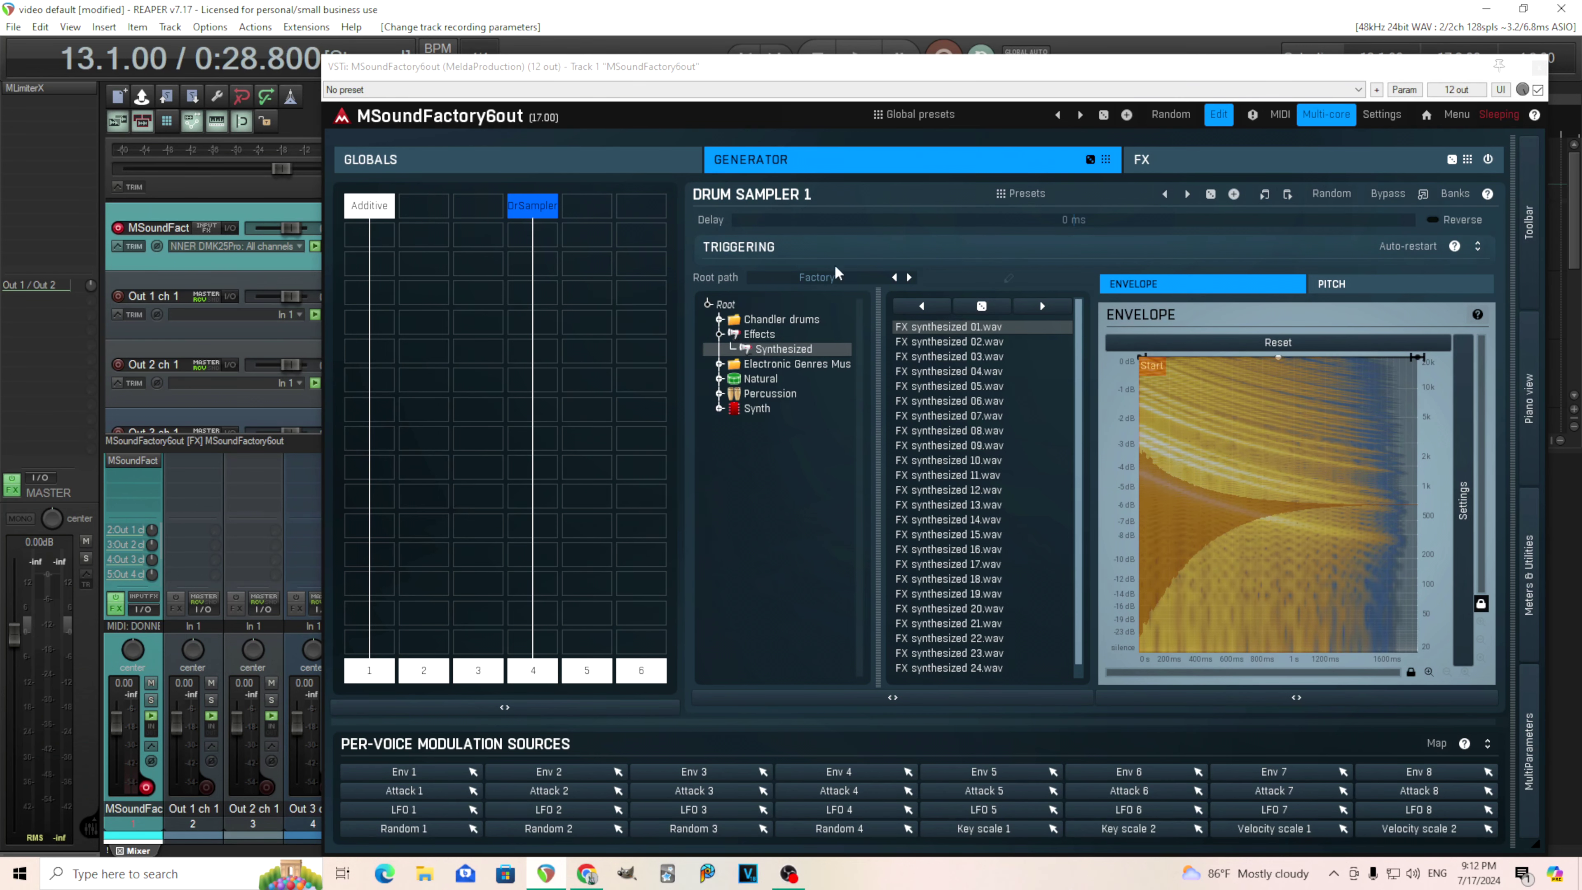
left_click(1537, 68)
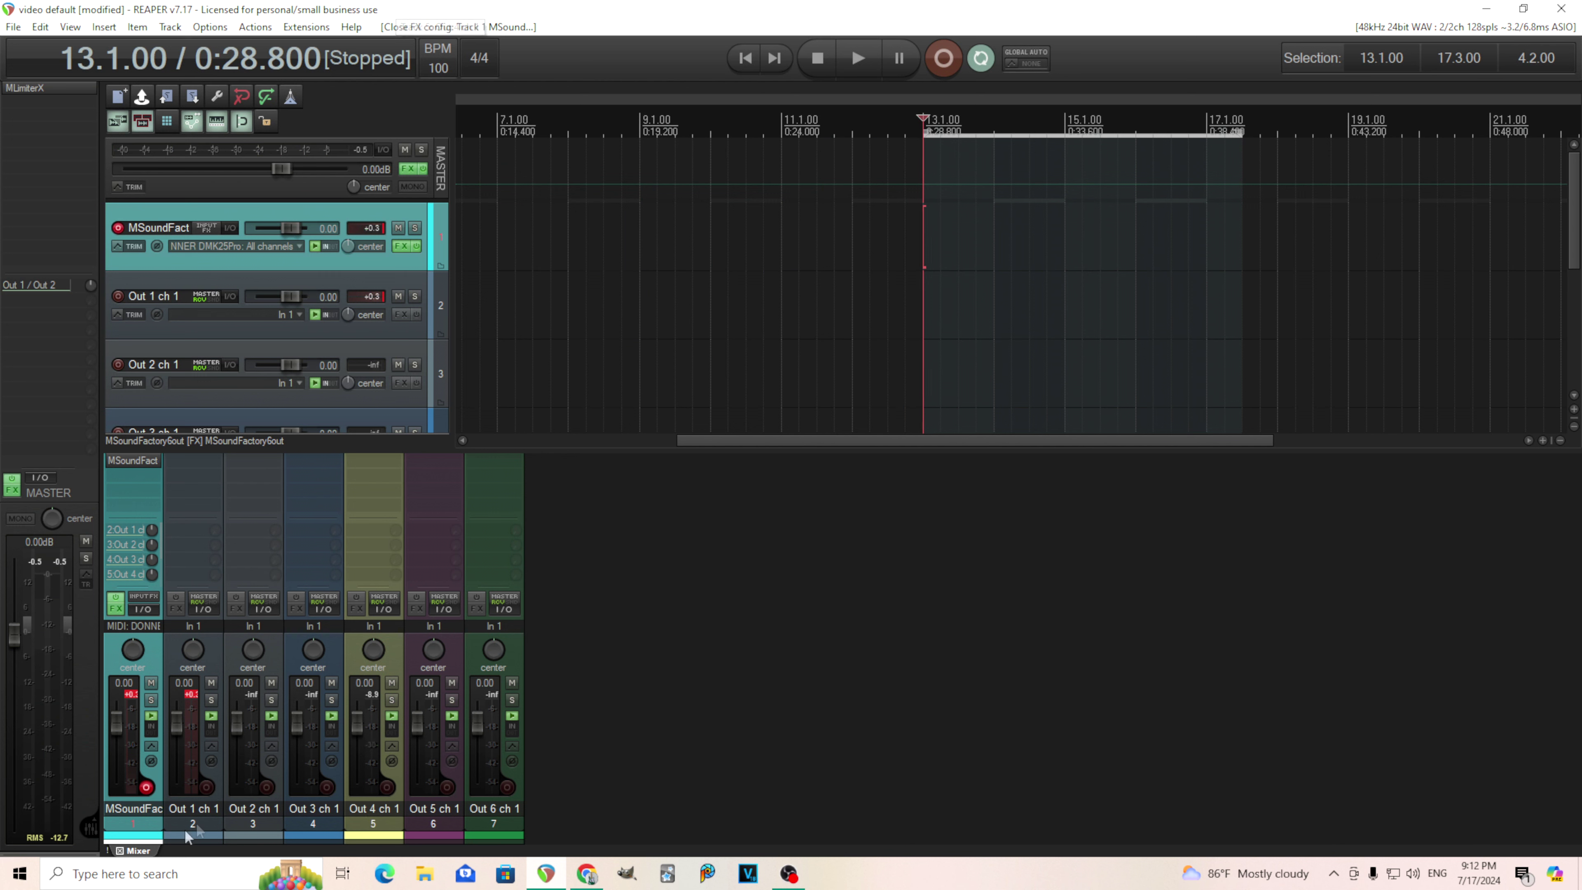
Step: Check the Out 4 mixer channel, then compare the FX and Generator grids of MSoundFactory6out
left_click(371, 823)
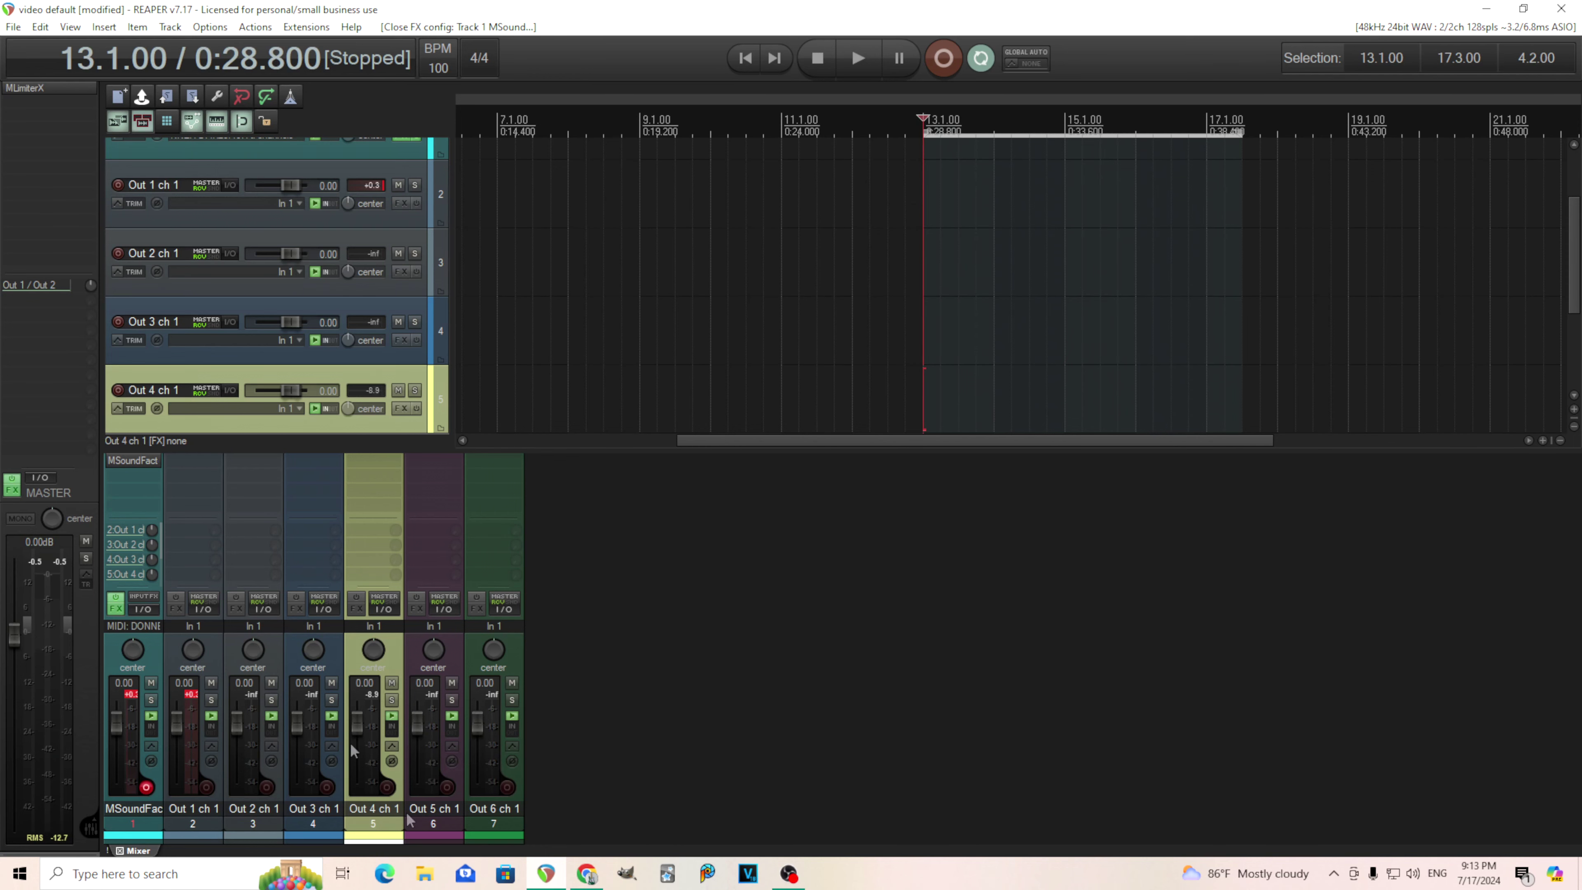
left_click(123, 460)
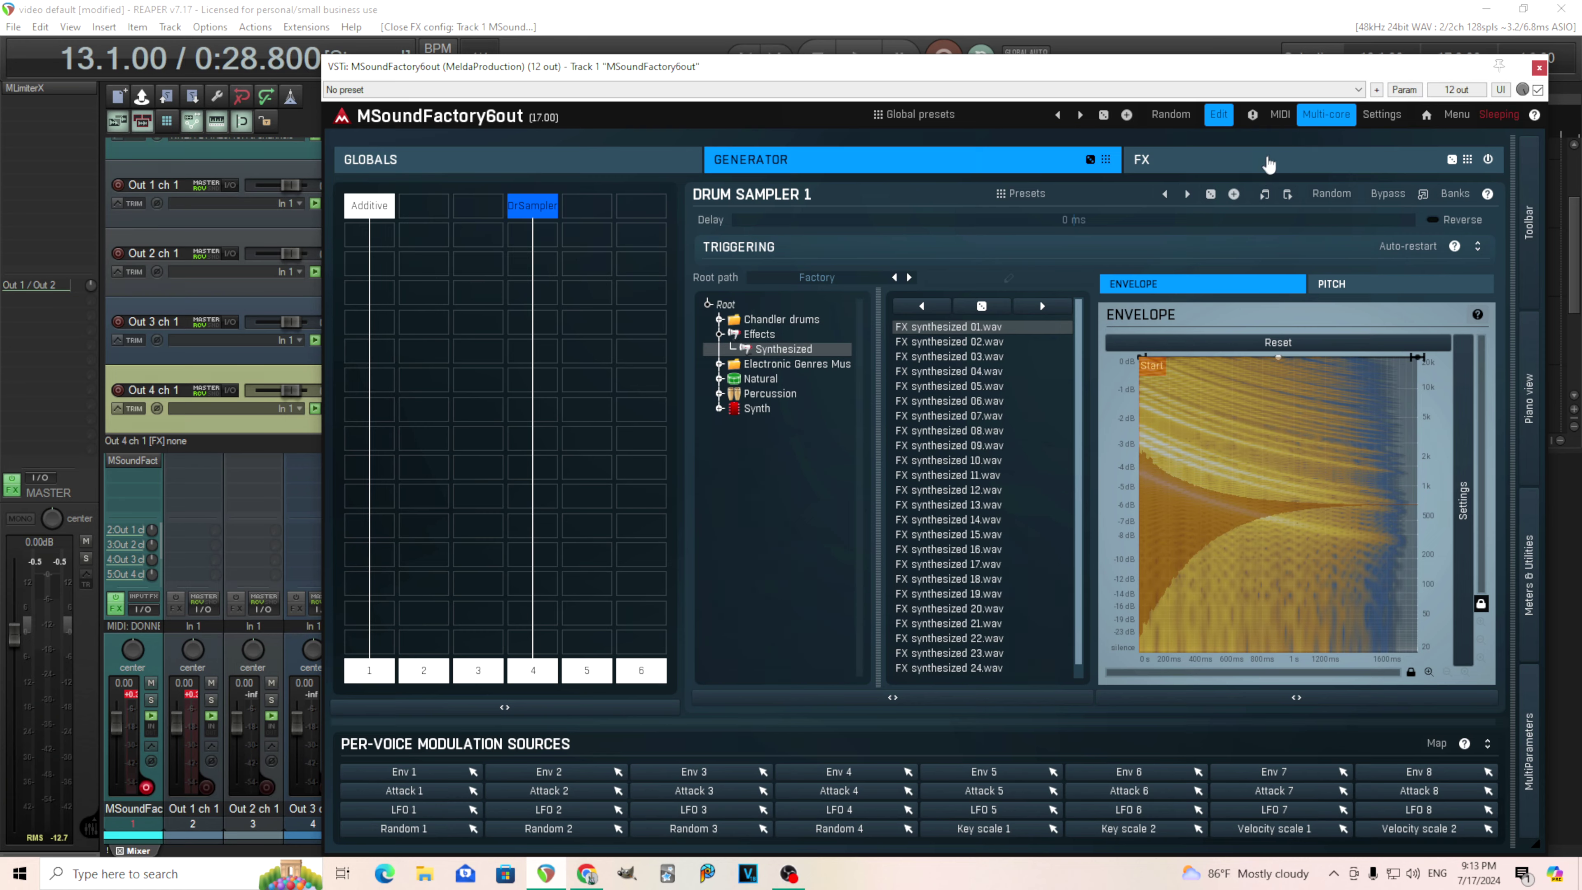
left_click(1268, 163)
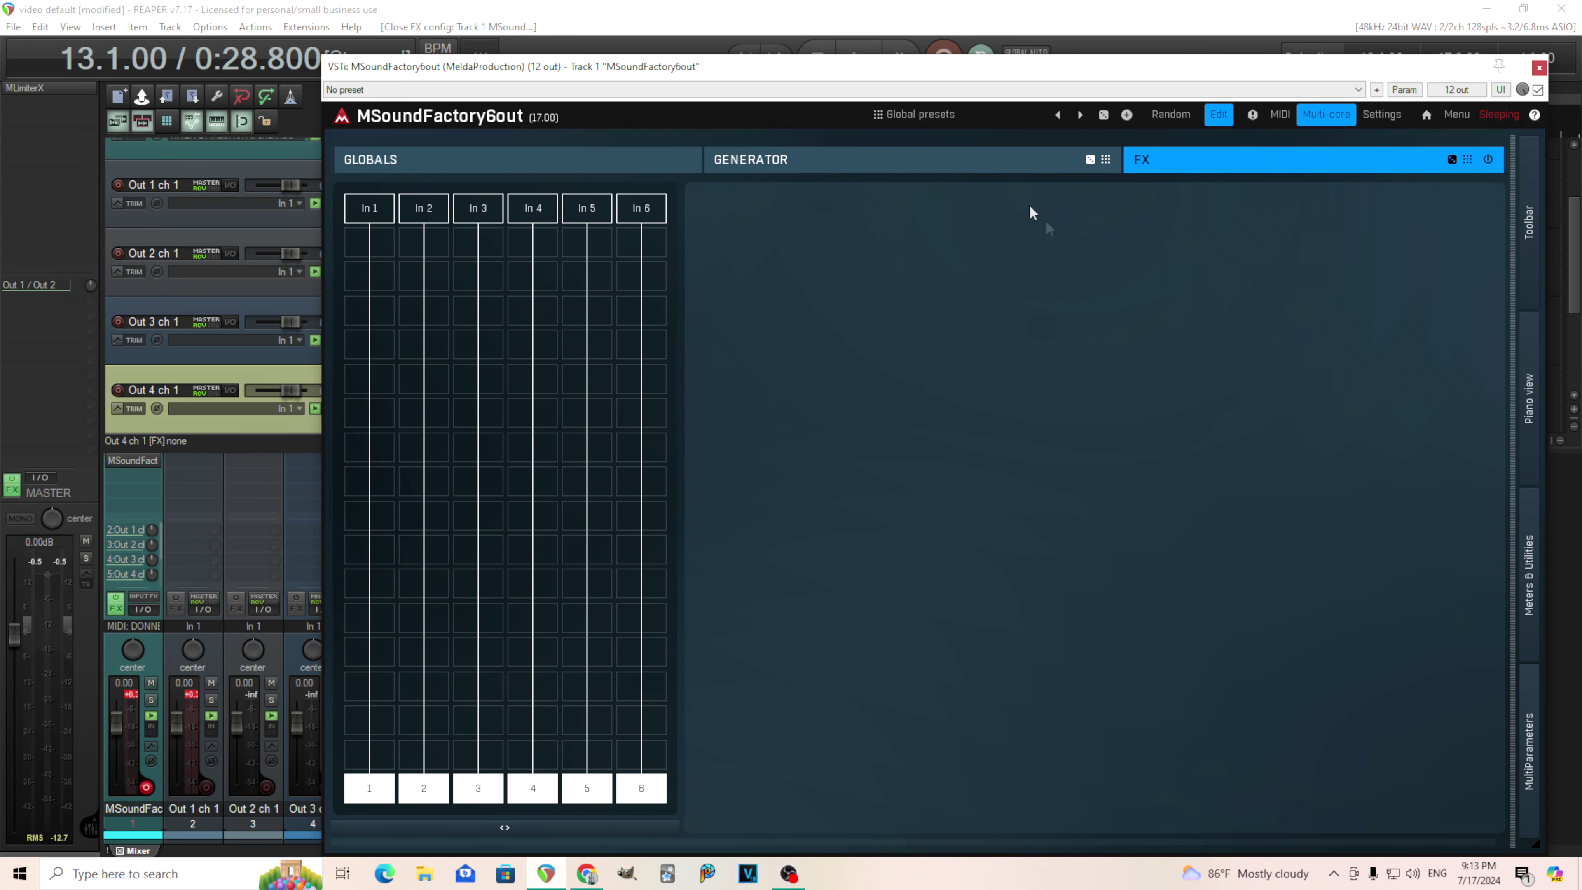
left_click(940, 162)
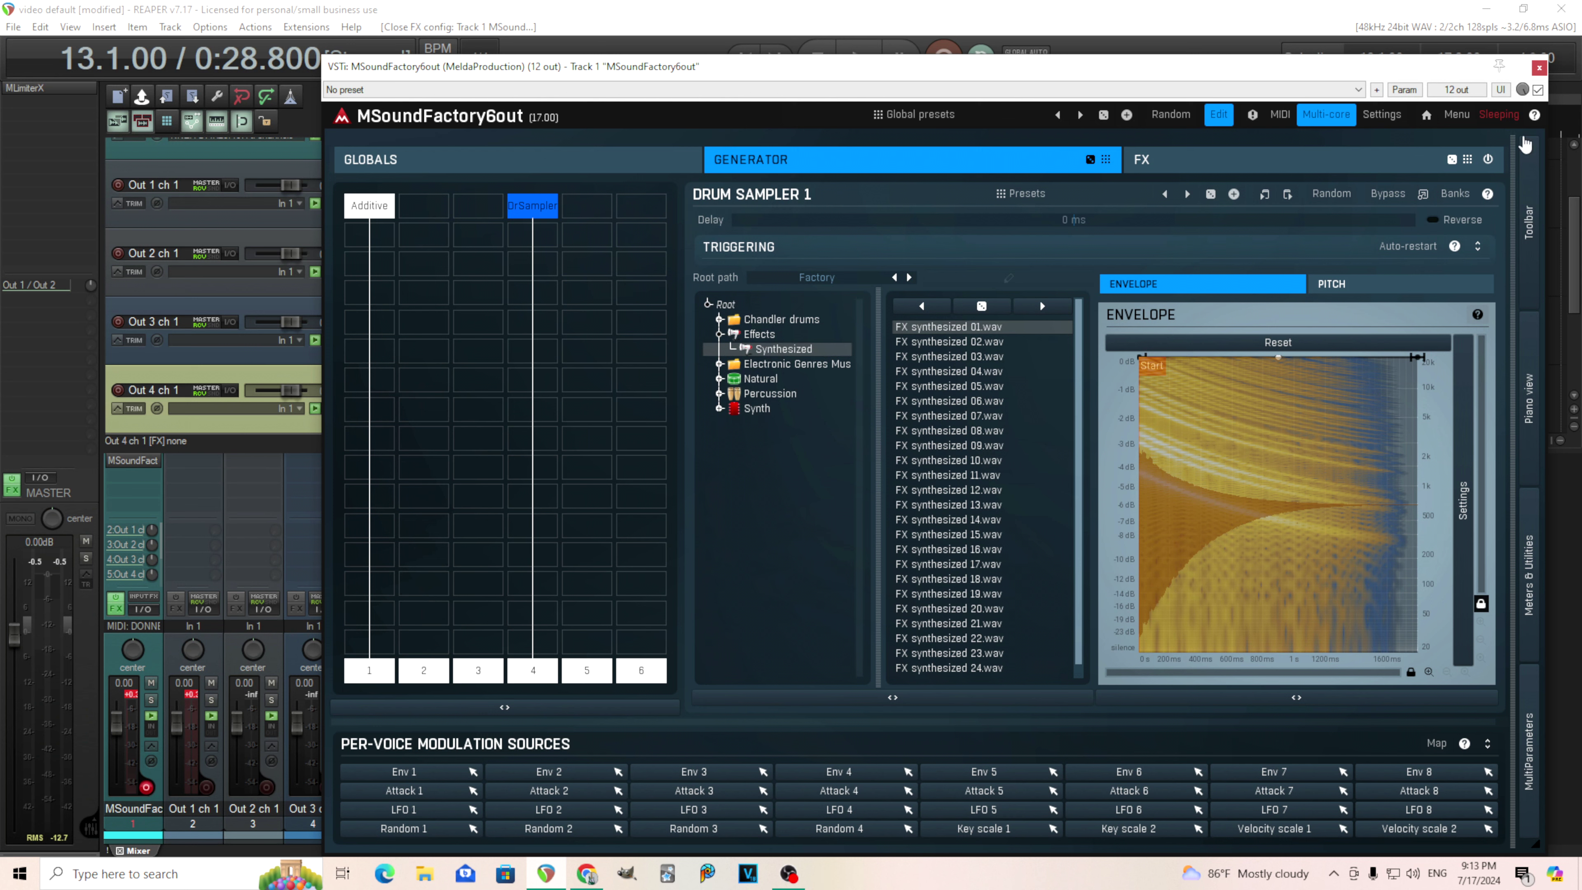
left_click(1539, 67)
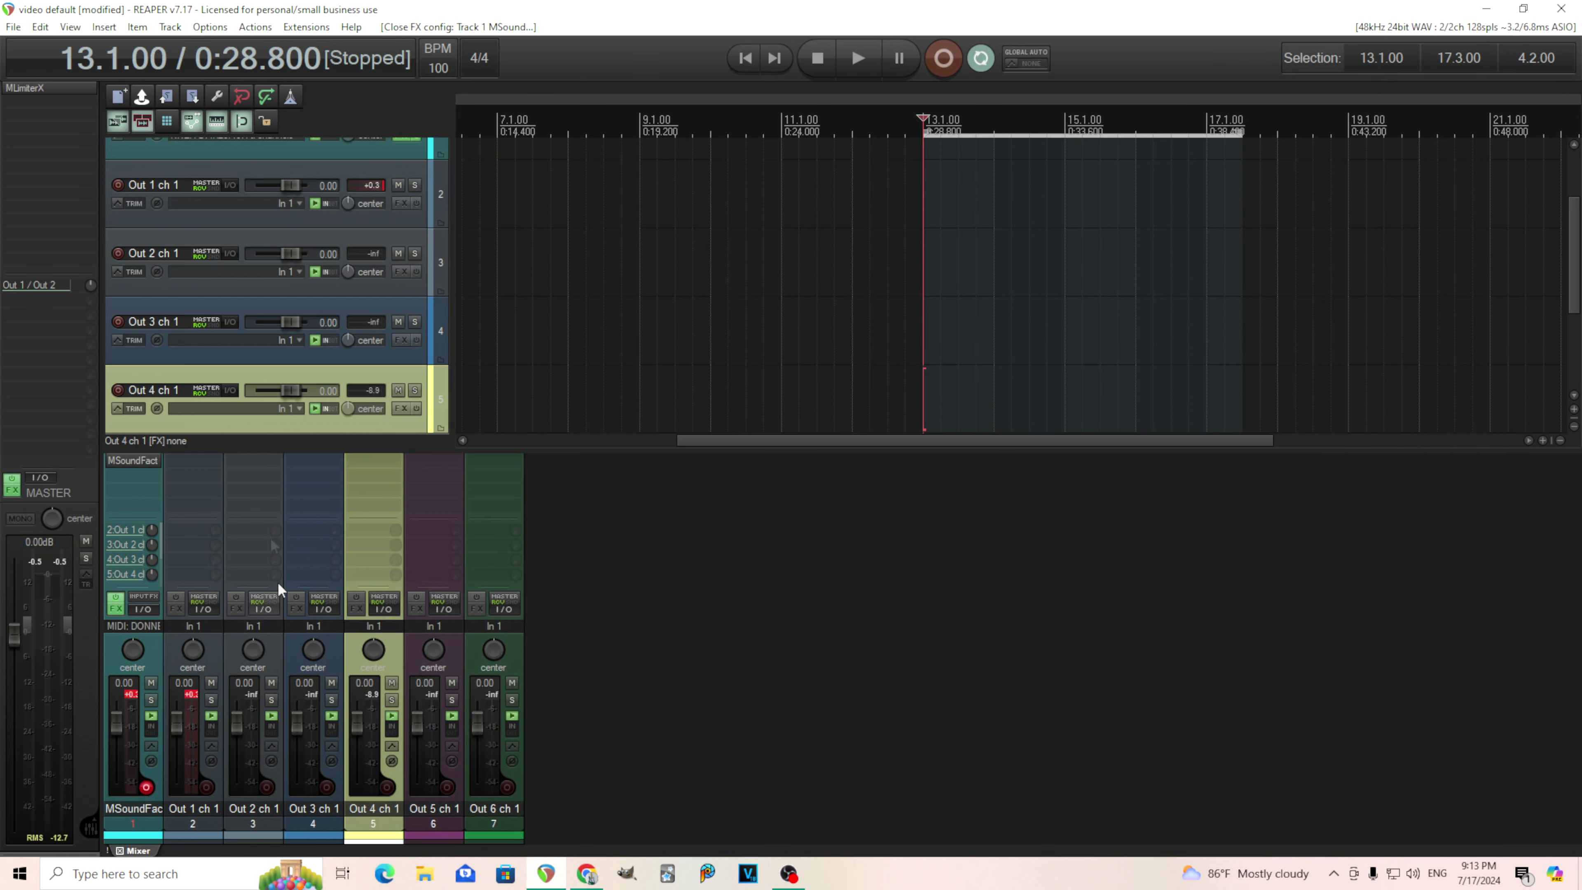
Step: Remove the MSoundFactory6out track and all of its output tracks, including Out 5 and Out 6
scroll(393, 411, "up", 4)
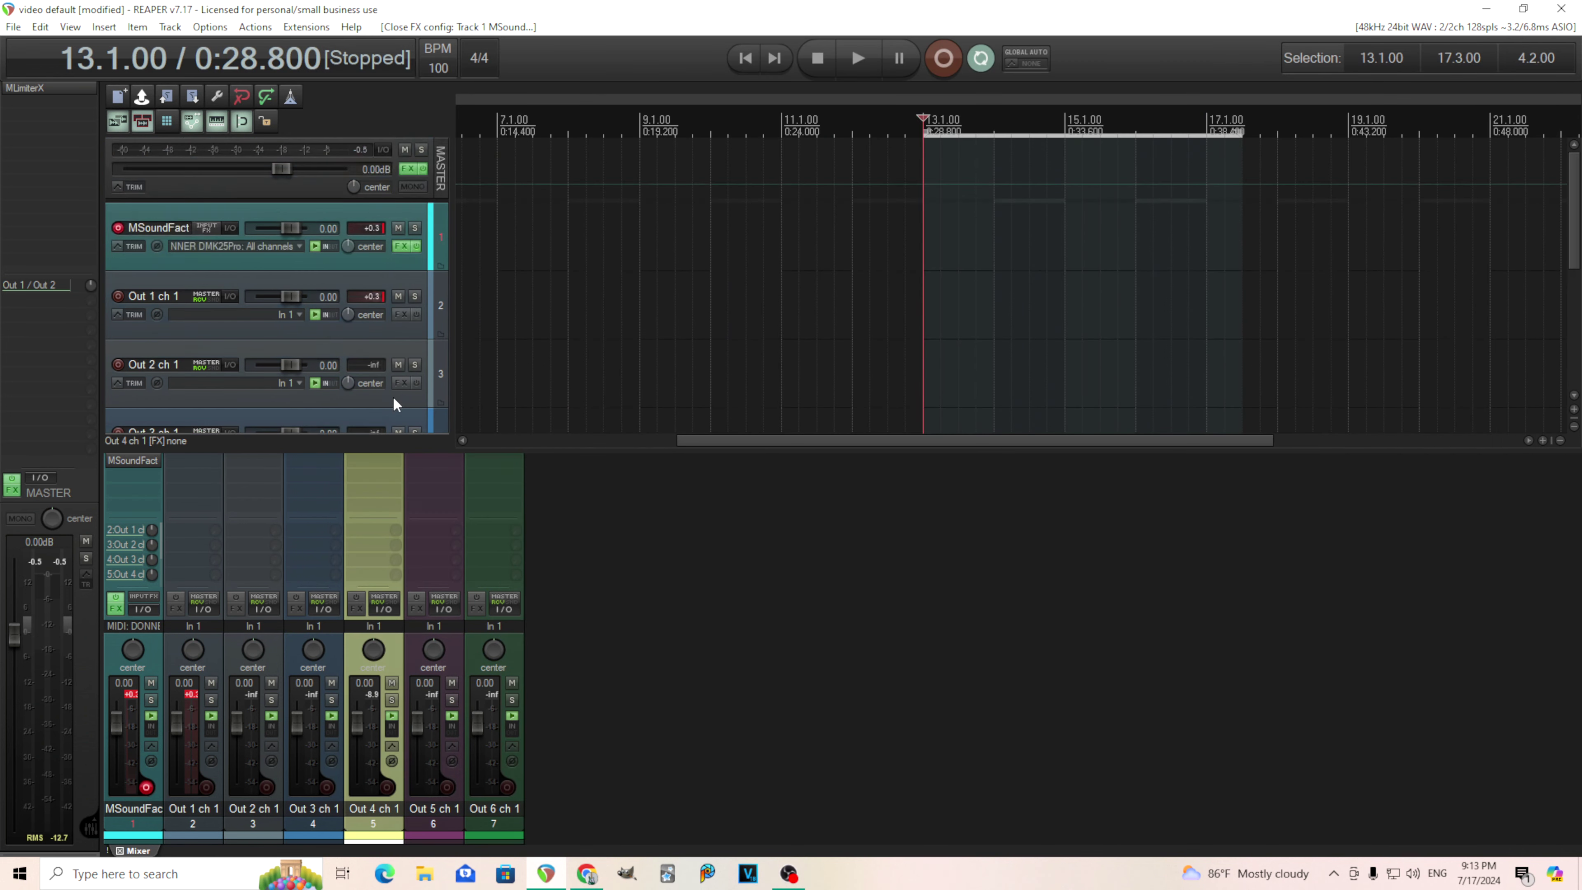
right_click(372, 267)
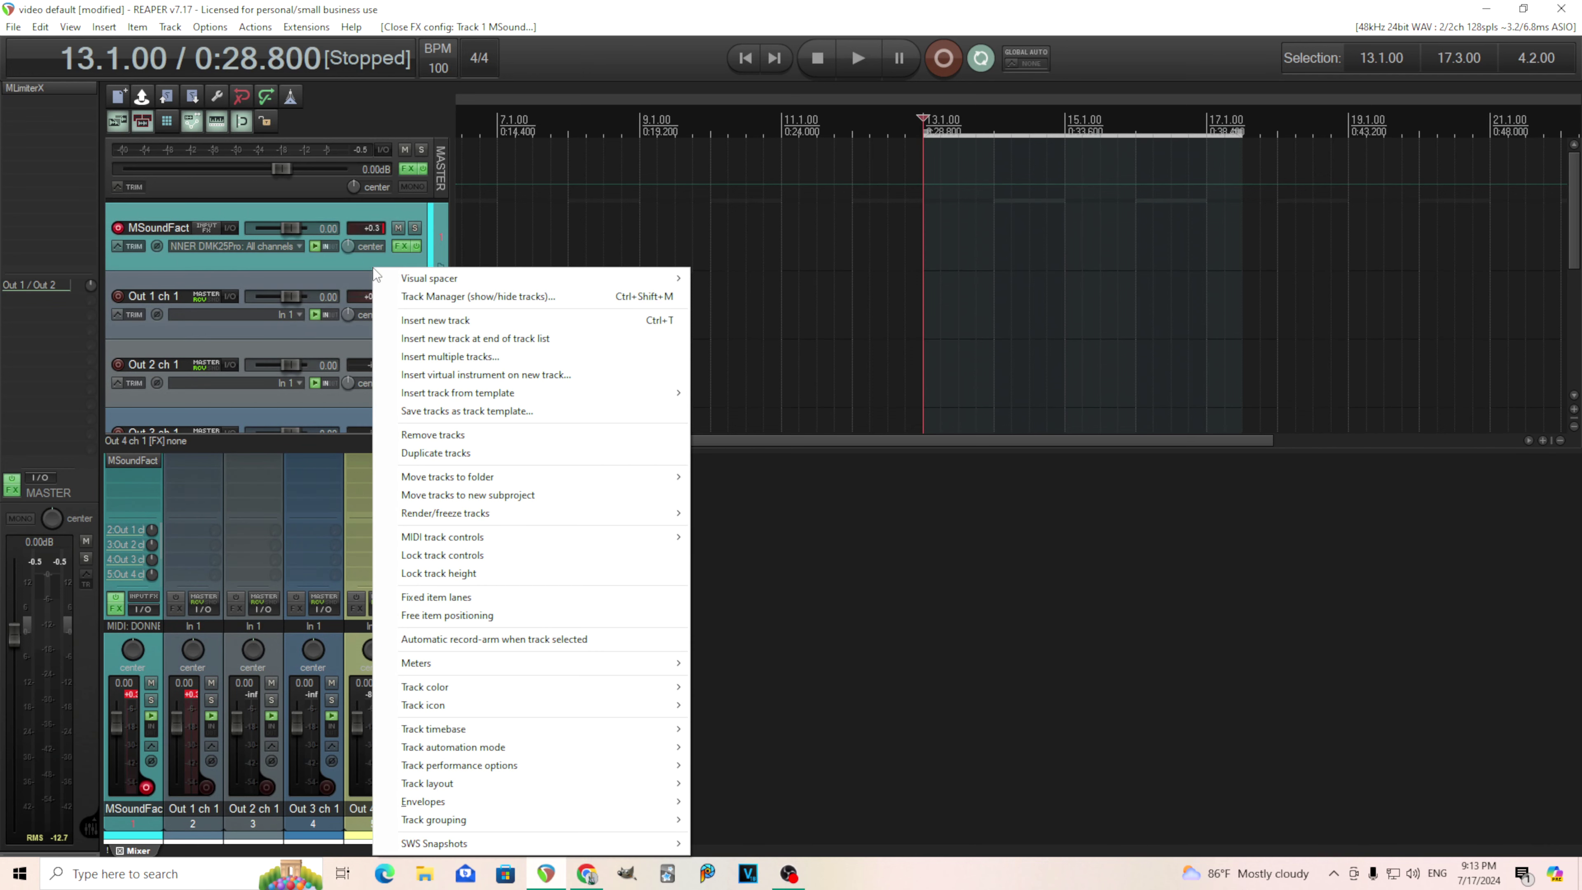
left_click(545, 440)
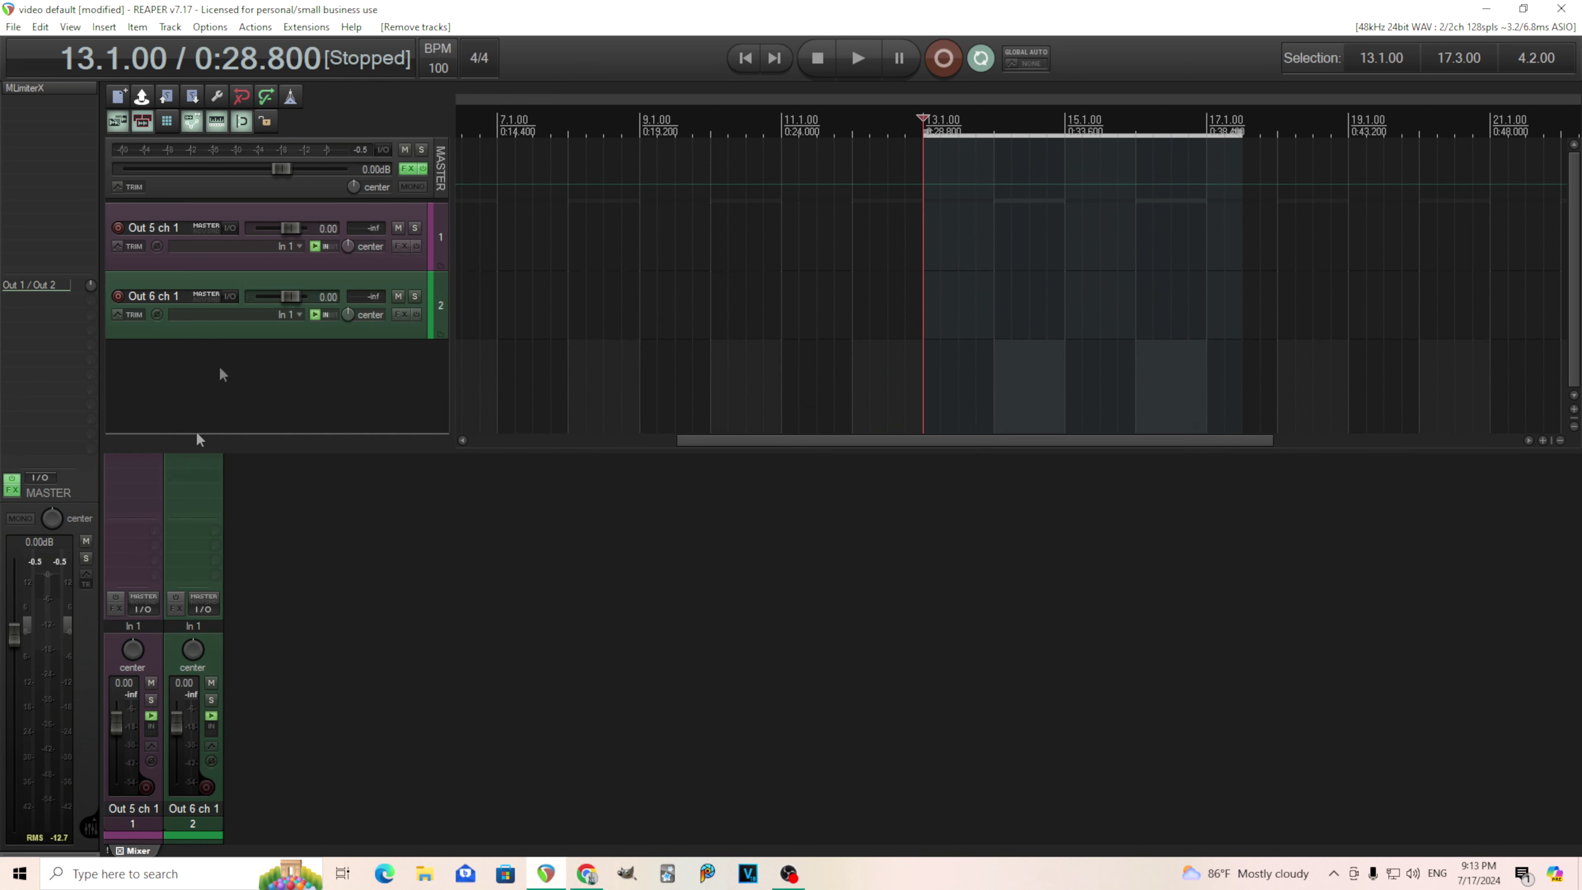
left_click(236, 329)
left_click(240, 265, "ctrl")
right_click(240, 264)
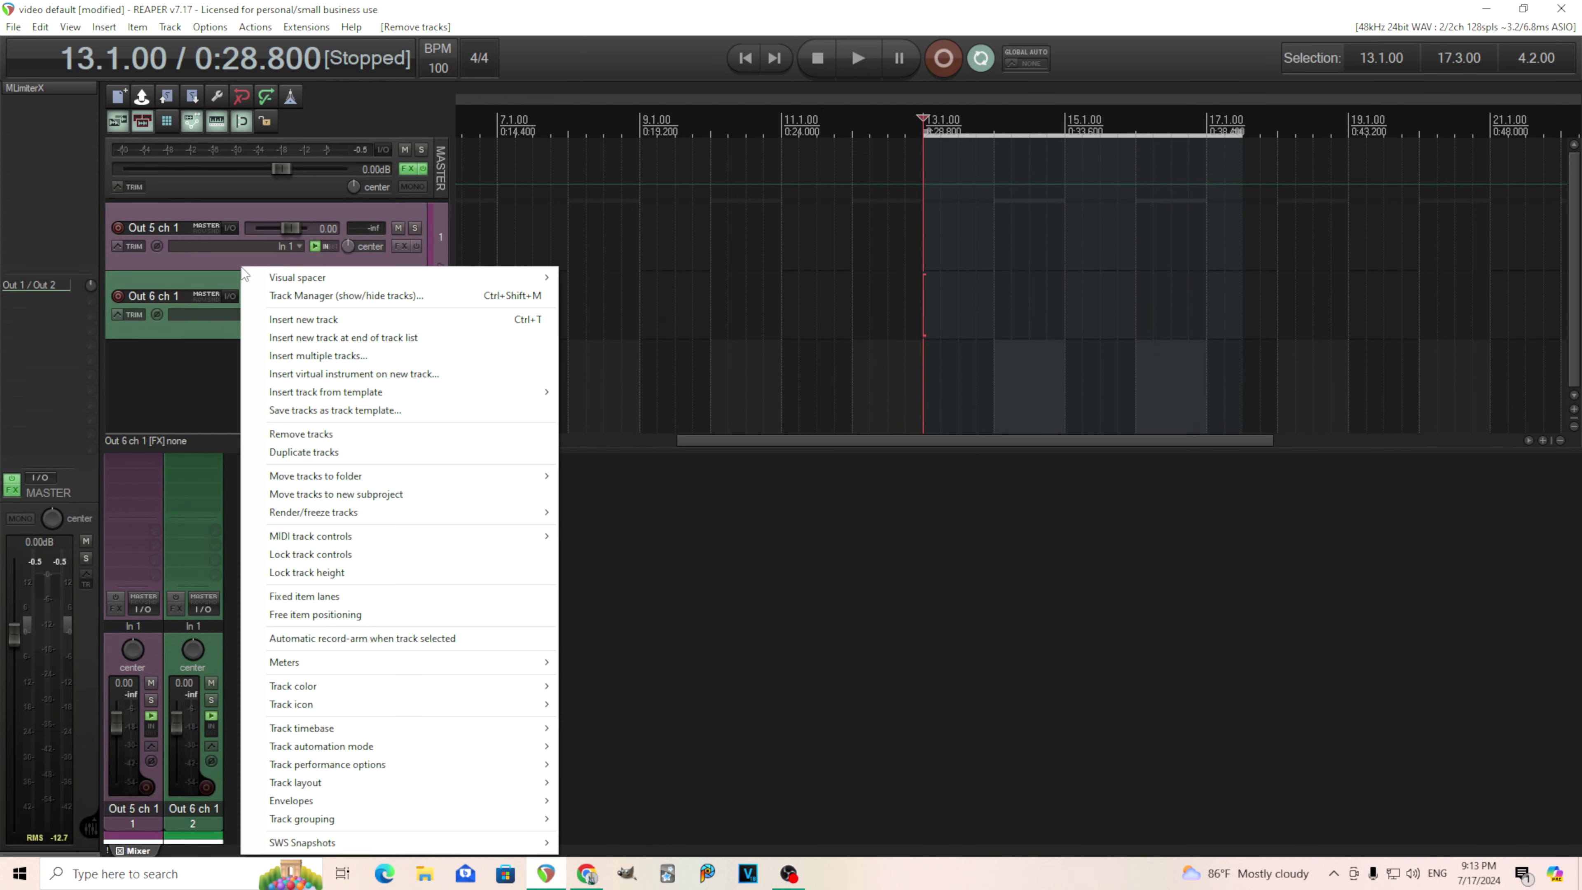
left_click(360, 434)
Step: Insert a new empty track and add the MSoundFactory synth to its first FX slot
right_click(178, 265)
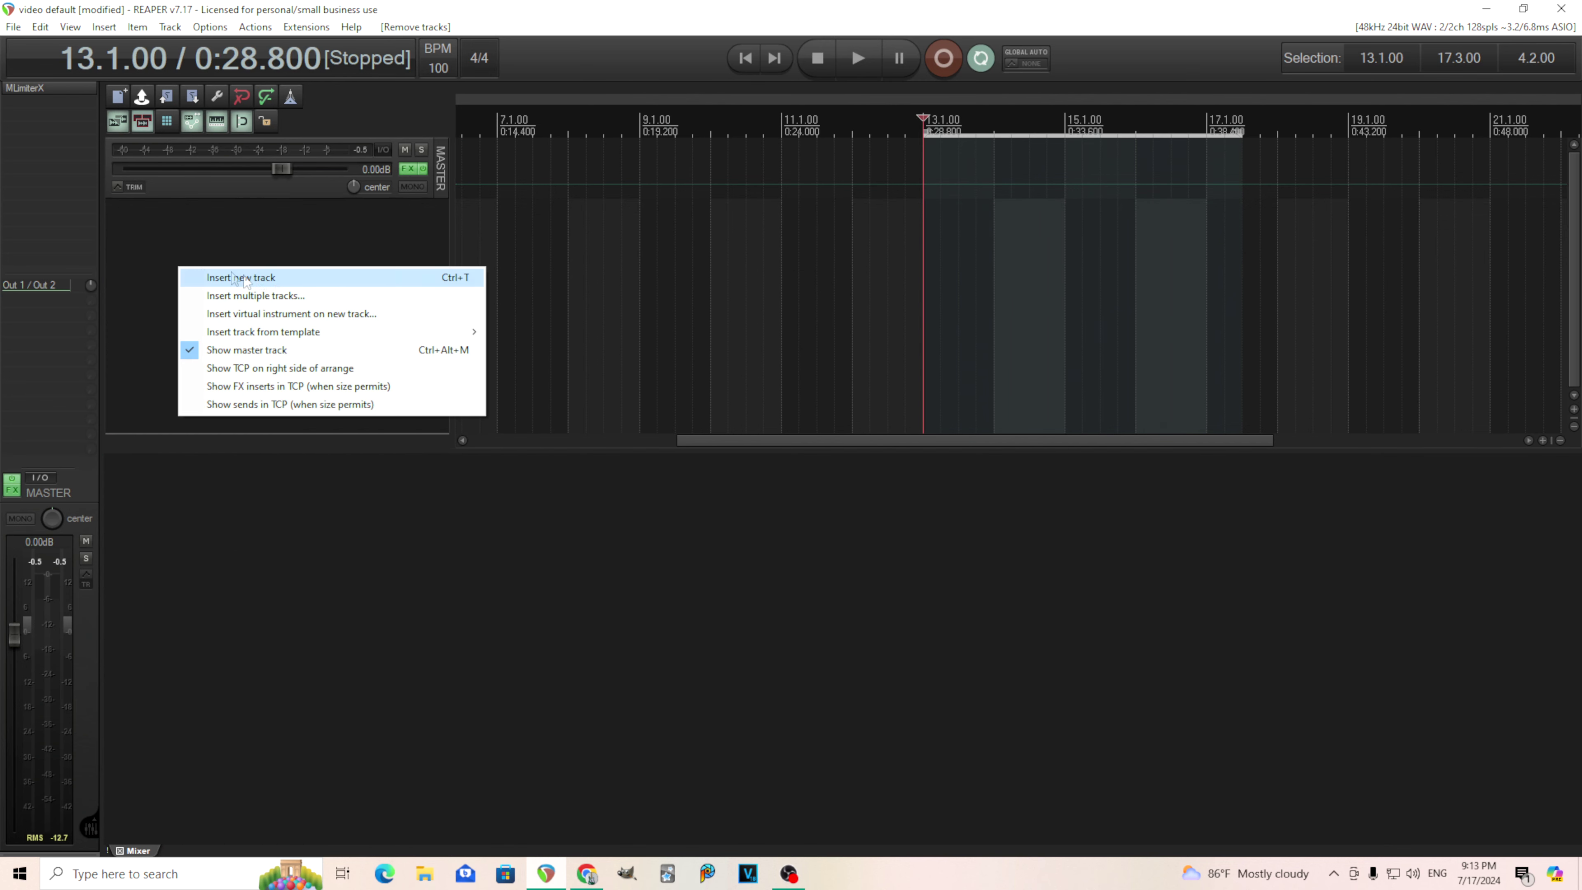
left_click(279, 278)
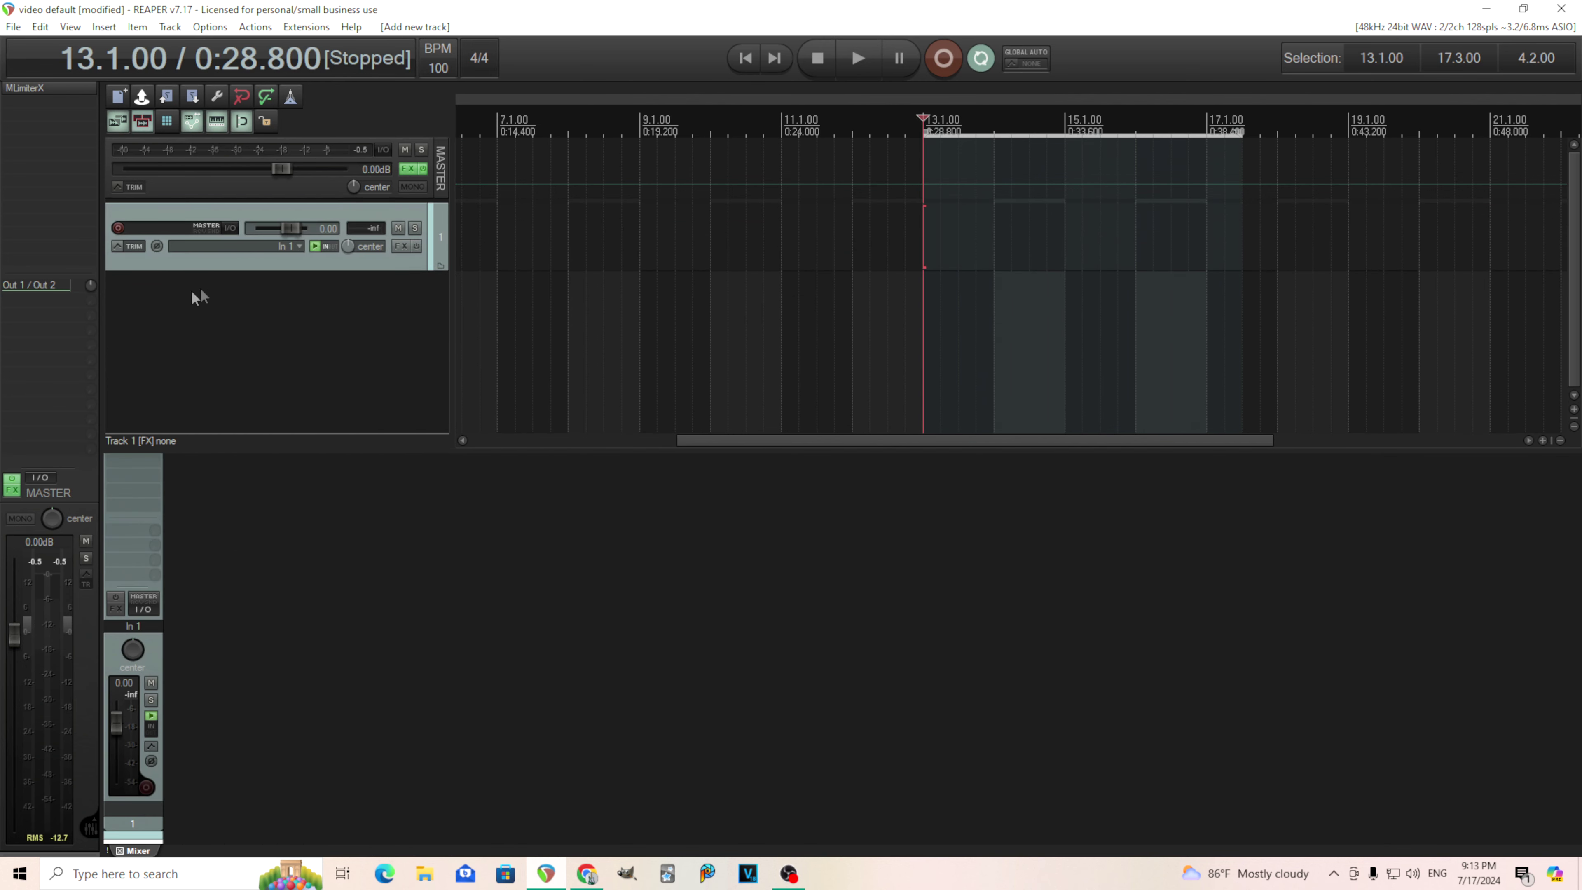
right_click(142, 475)
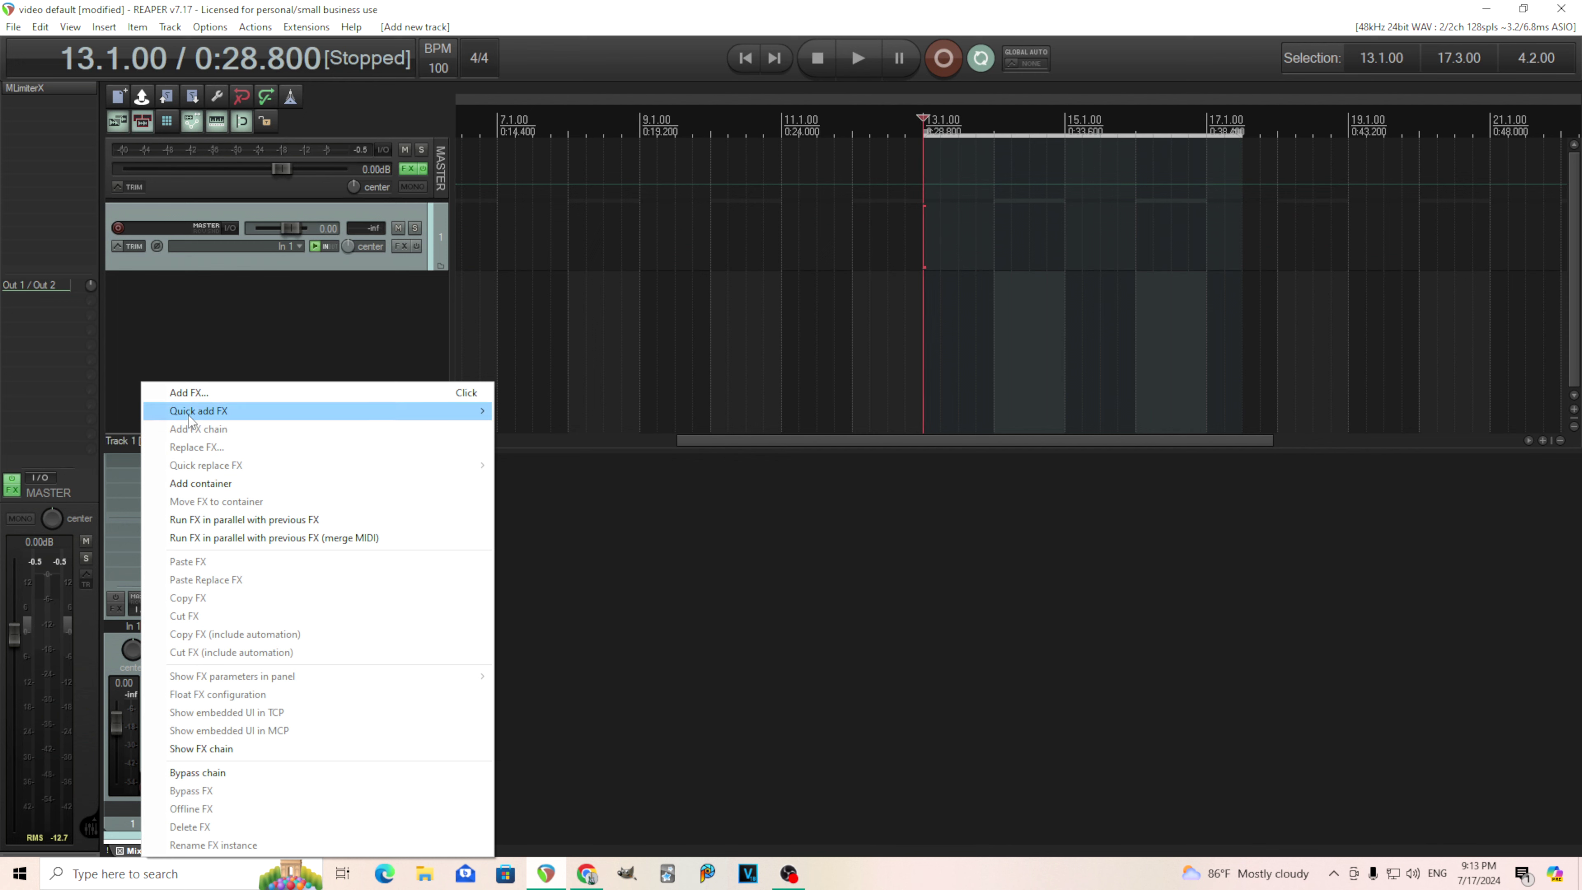
mouse_move(195, 414)
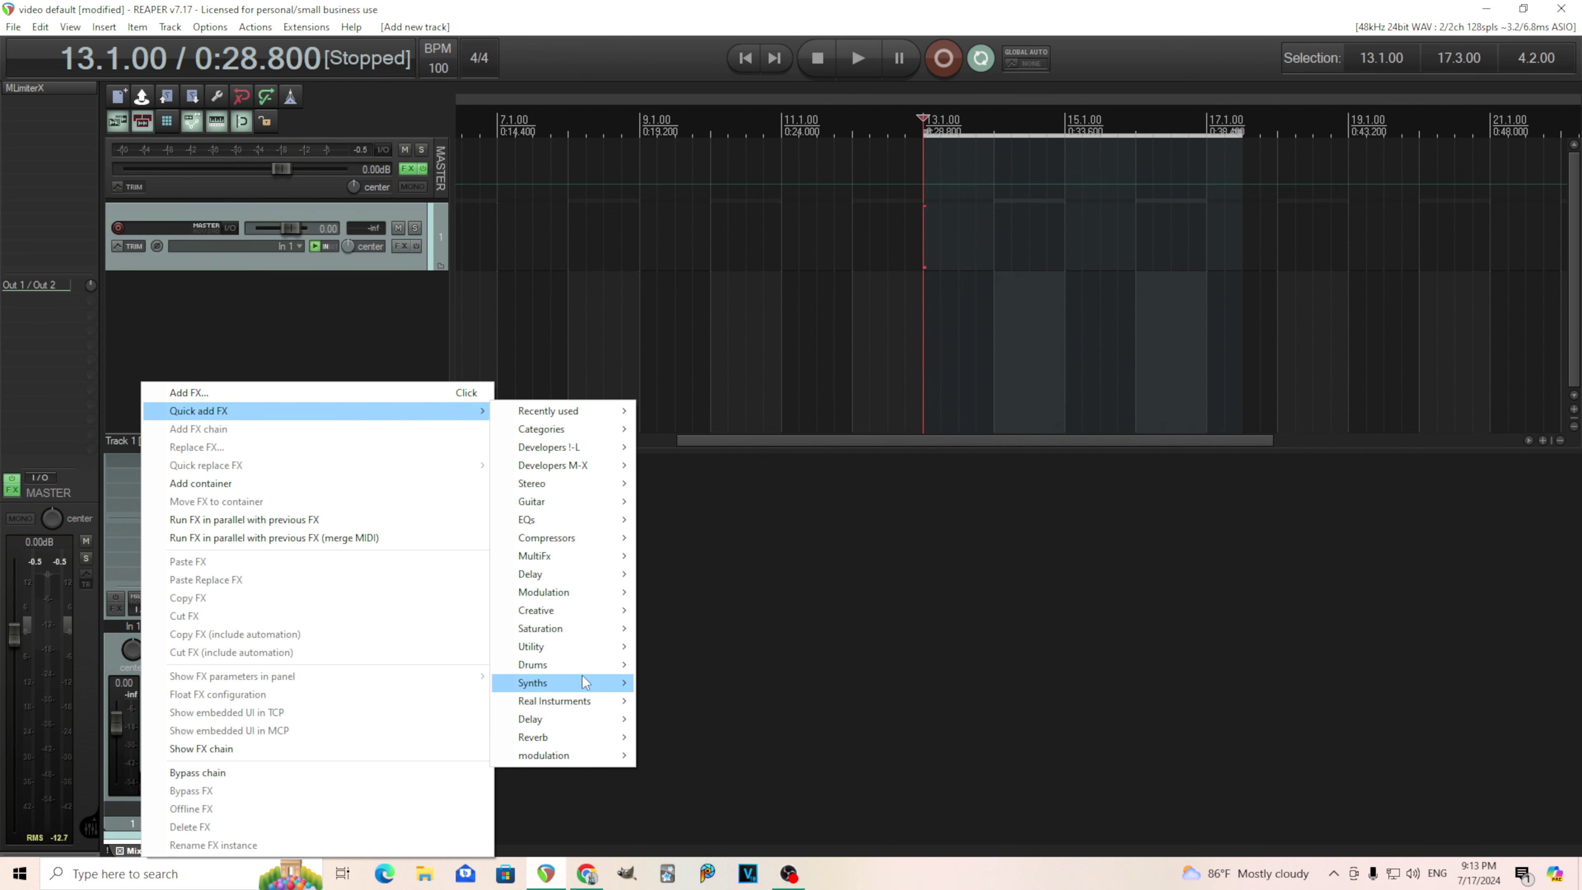
mouse_move(583, 682)
left_click(747, 718)
Step: Add a GranularSampler to the first slot of column 1 in MSoundFactory's generator grid and uncover the track controls
left_click(924, 104)
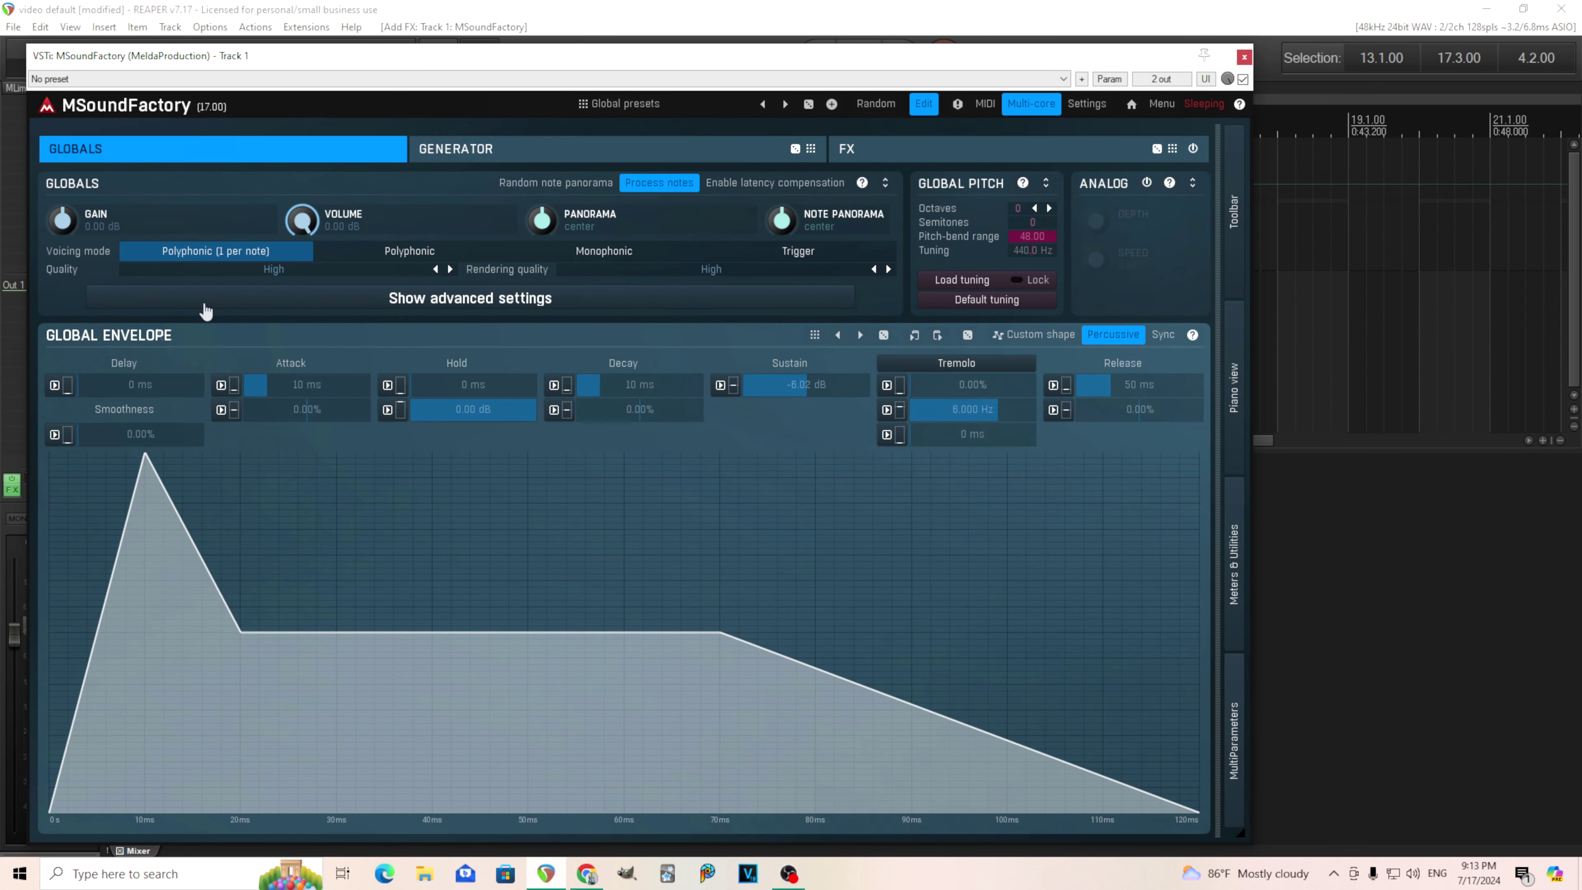
left_click(474, 150)
left_click(75, 193)
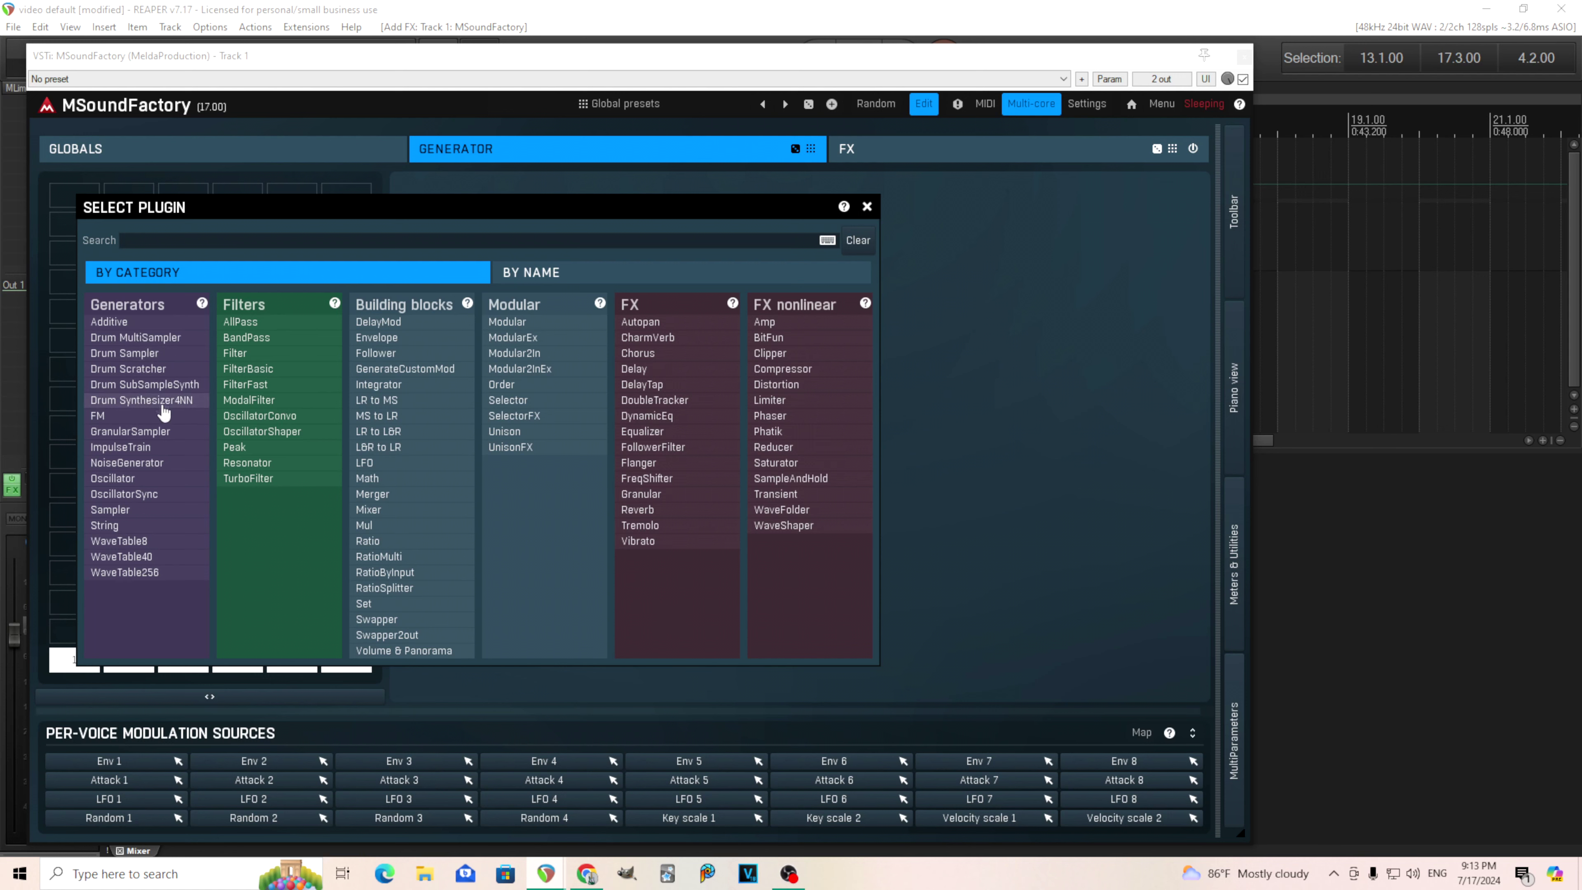
left_click(165, 433)
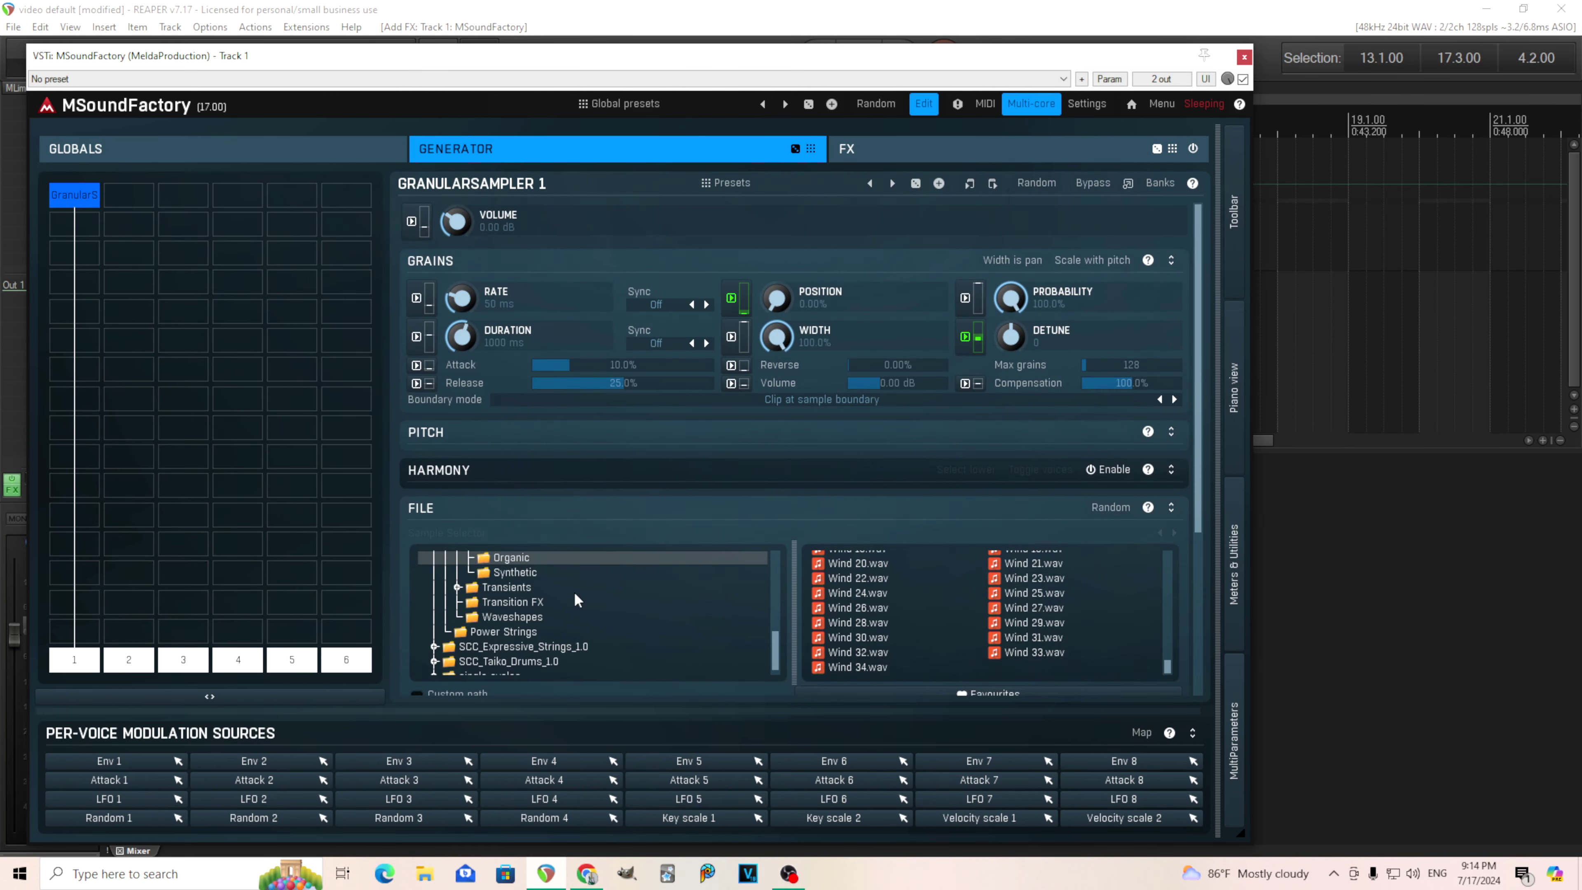
left_click_drag(465, 56, 872, 55)
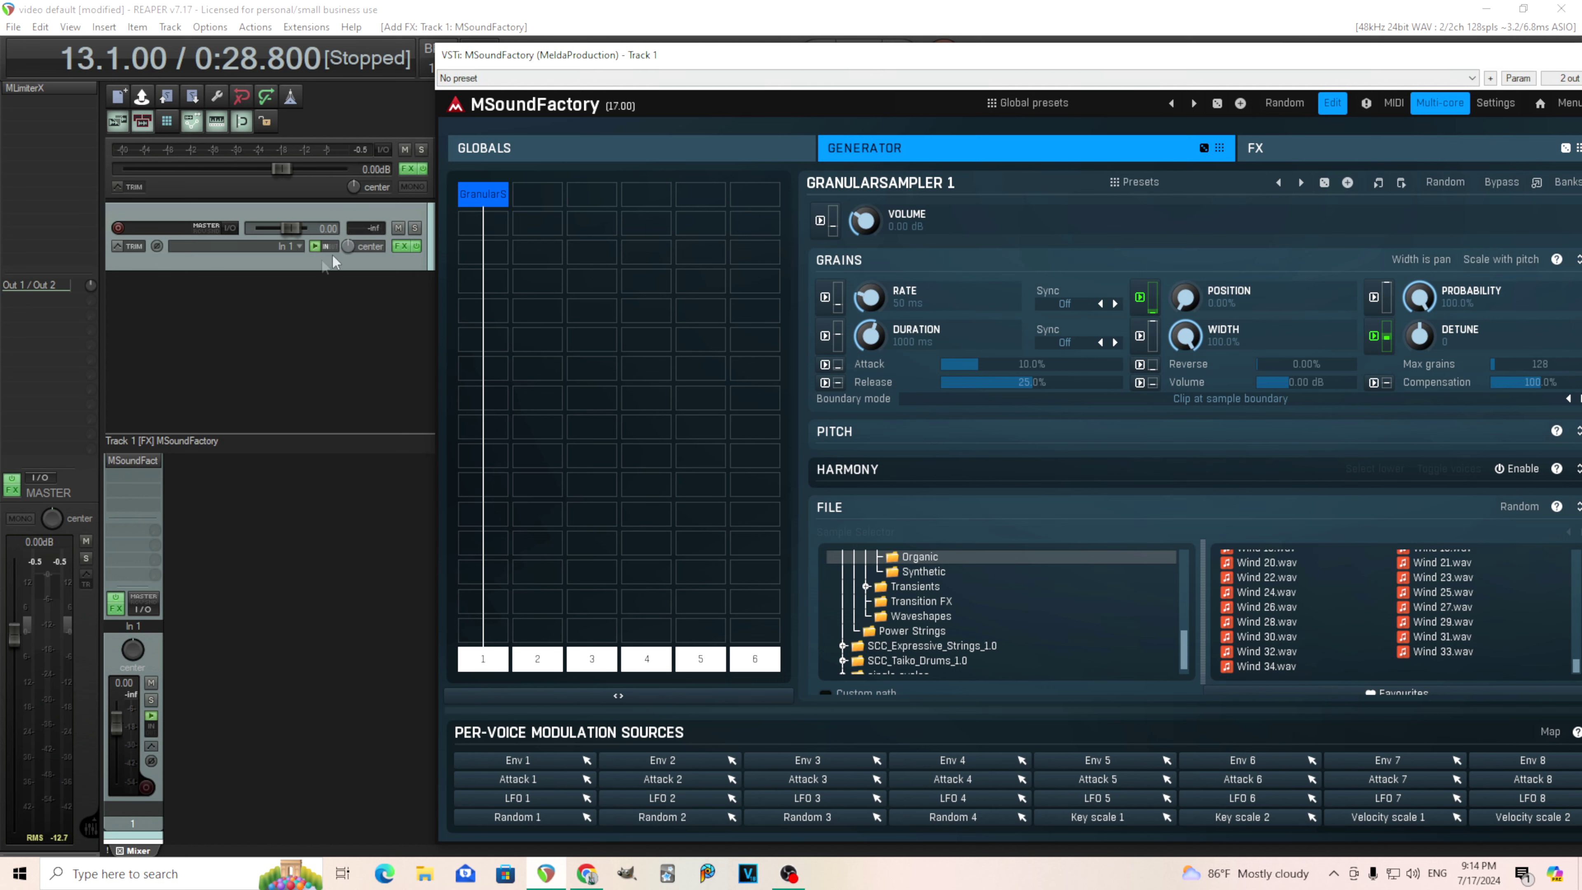
Step: Set track 1's record input to MIDI from the DONNER DMK25Pro on all channels
left_click(298, 248)
mouse_move(356, 296)
mouse_move(456, 297)
left_click(628, 303)
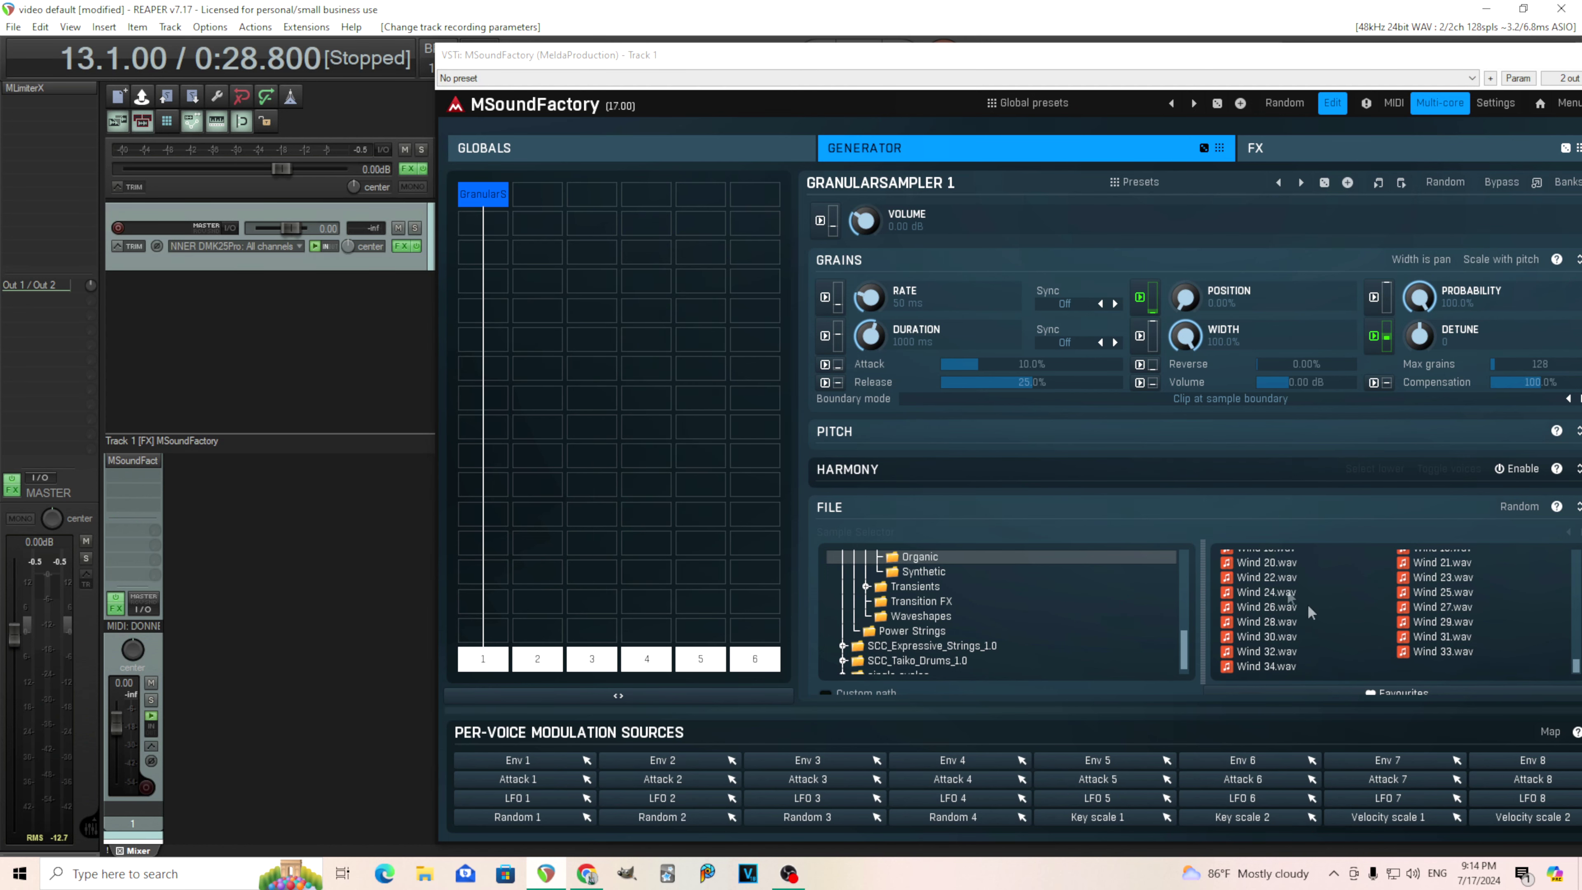
Step: Load Wind 22.wav into the granular sampler and arm track 1 for recording
left_click(1271, 578)
left_click(153, 786)
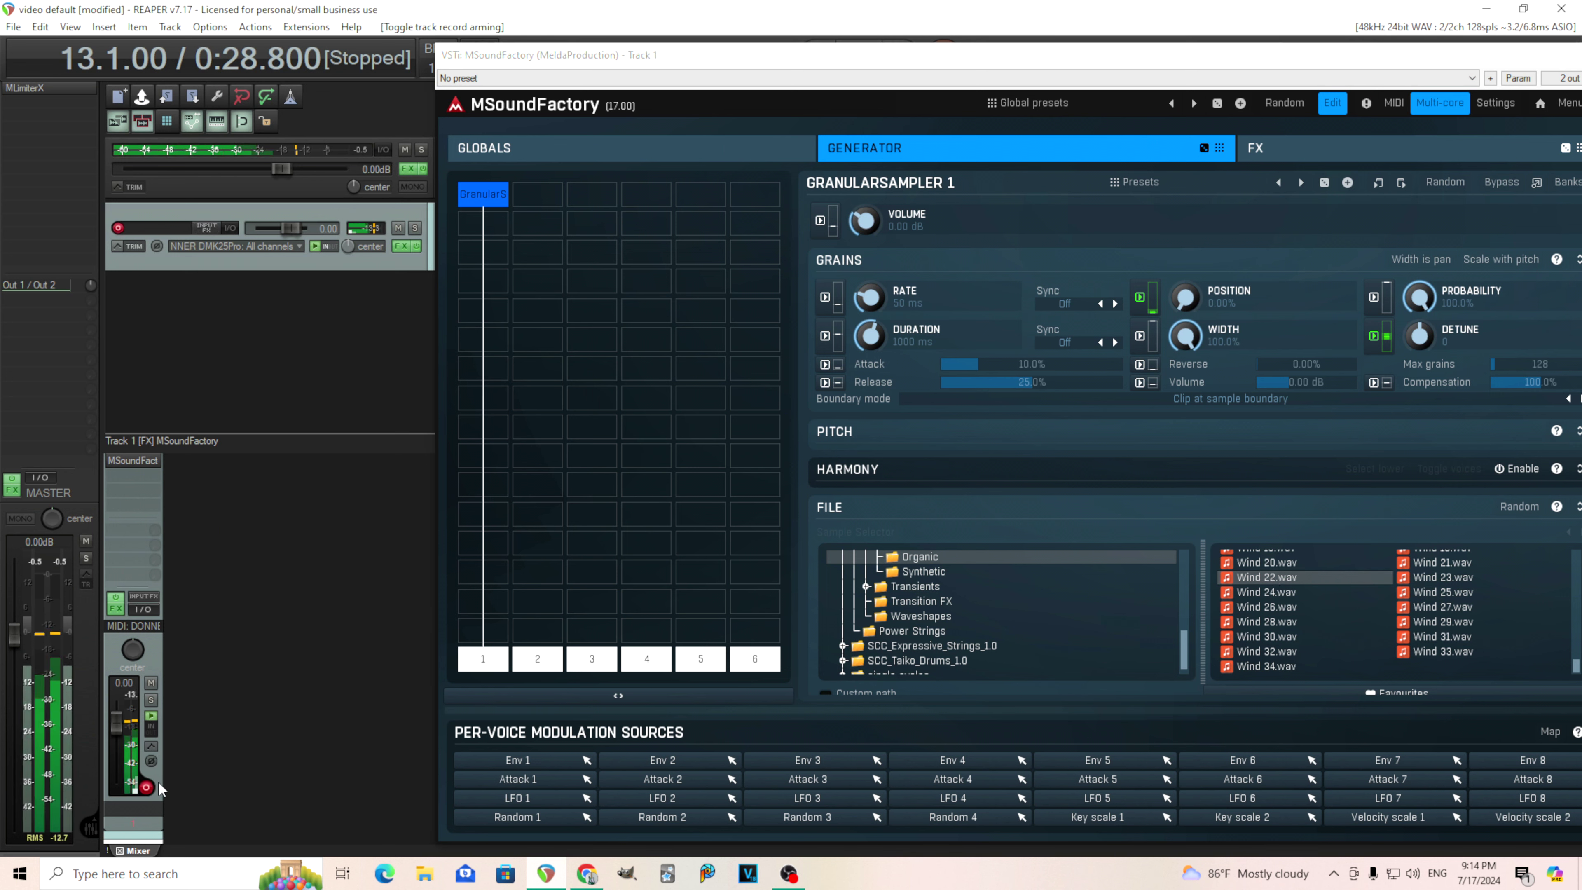
Step: Add an Oscillator to the first slot of generator column 2 and expand the synth's side toolbar
left_click(544, 191)
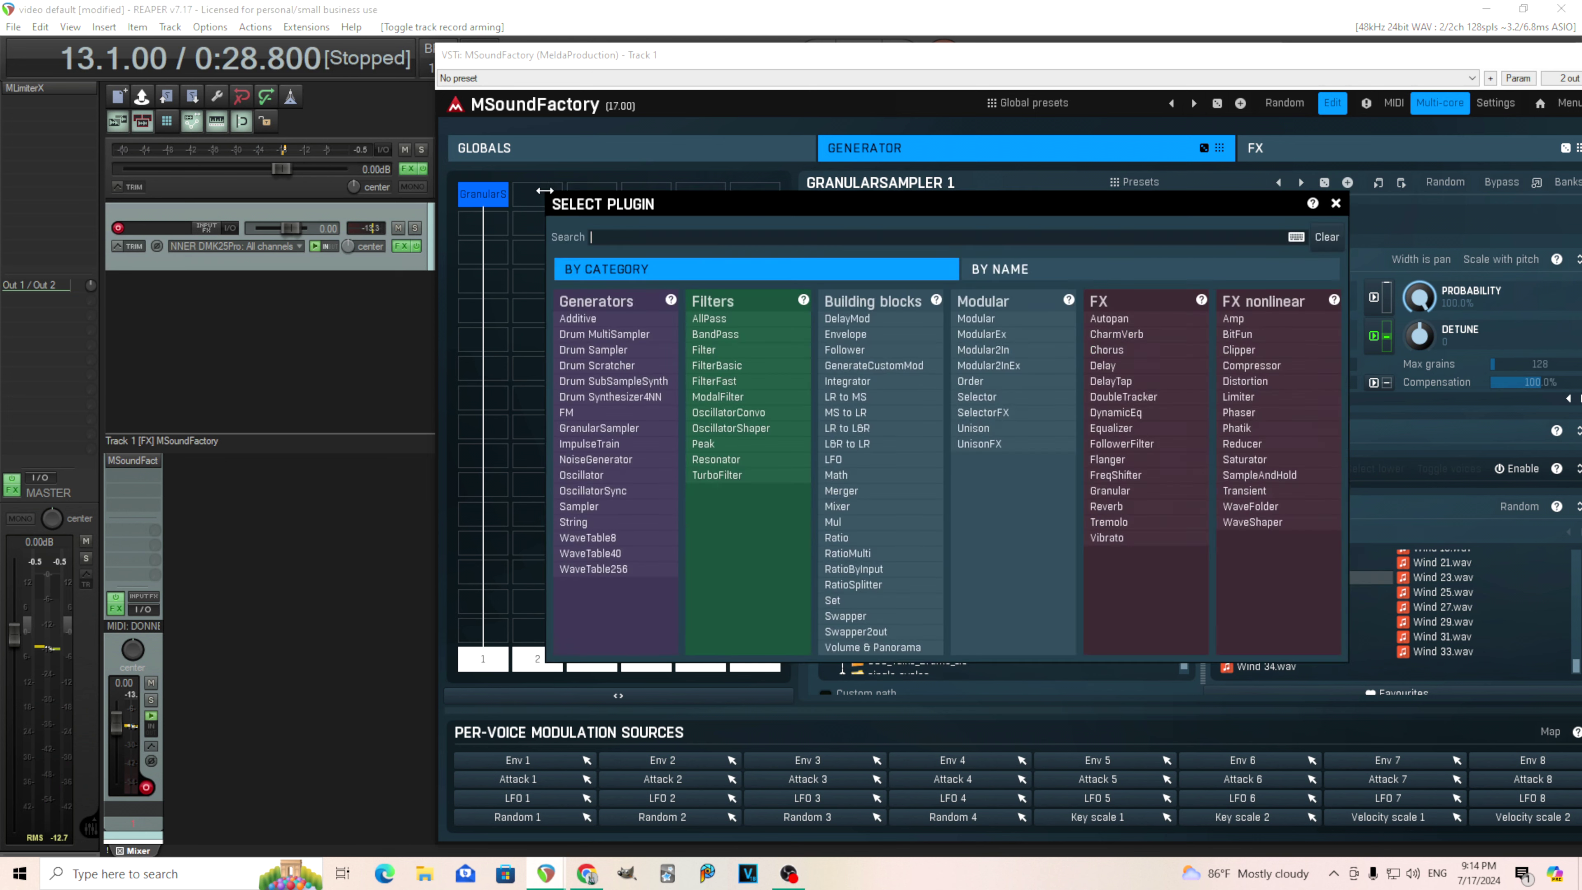
left_click(617, 475)
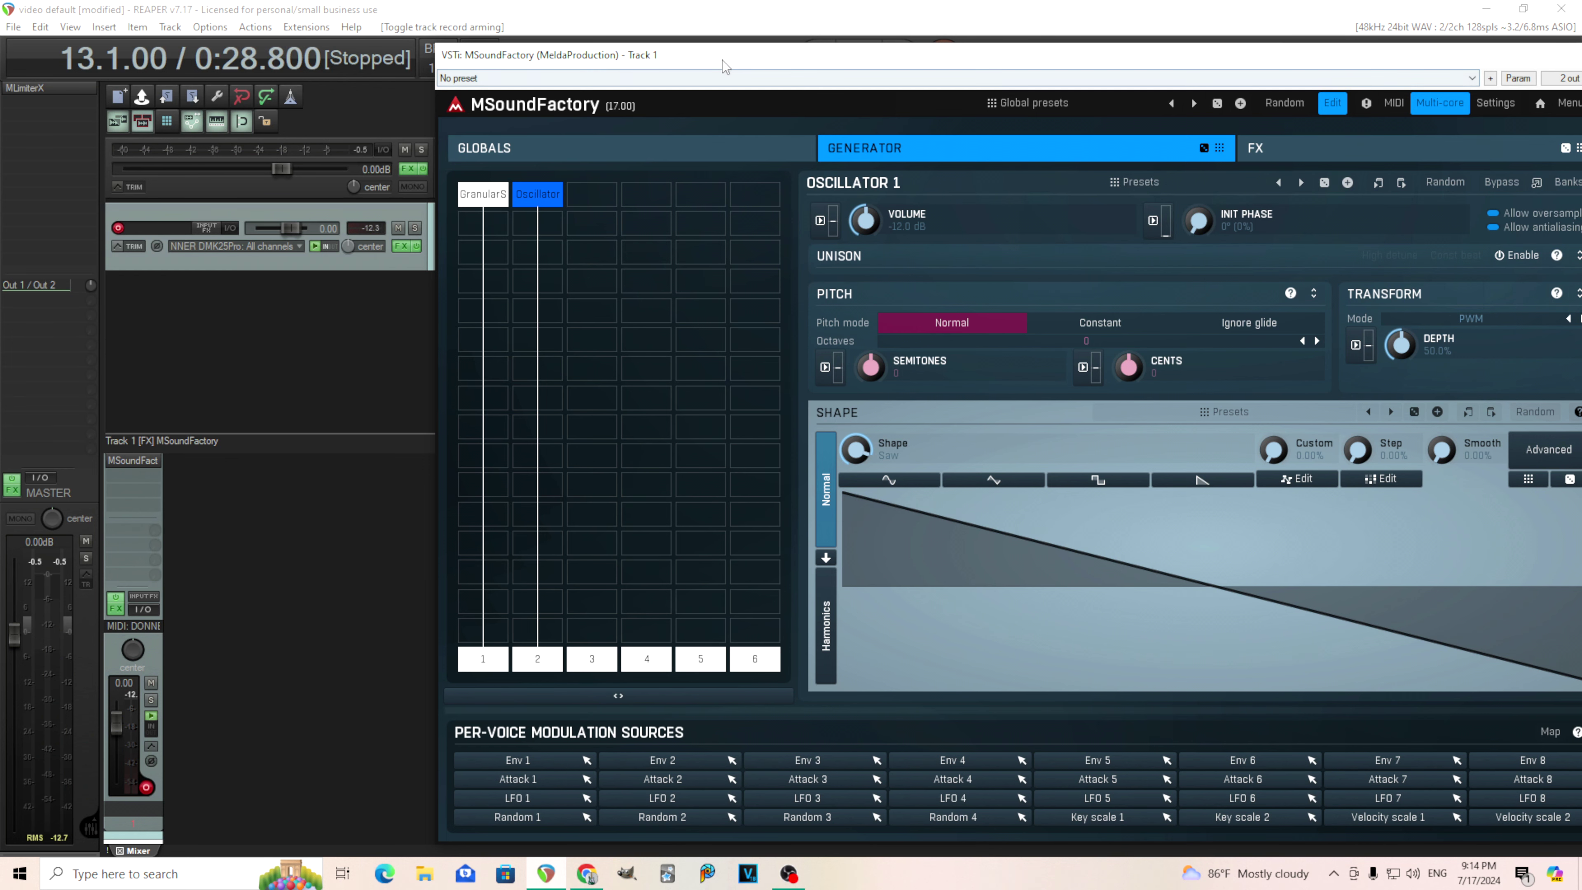
left_click_drag(722, 62, 511, 39)
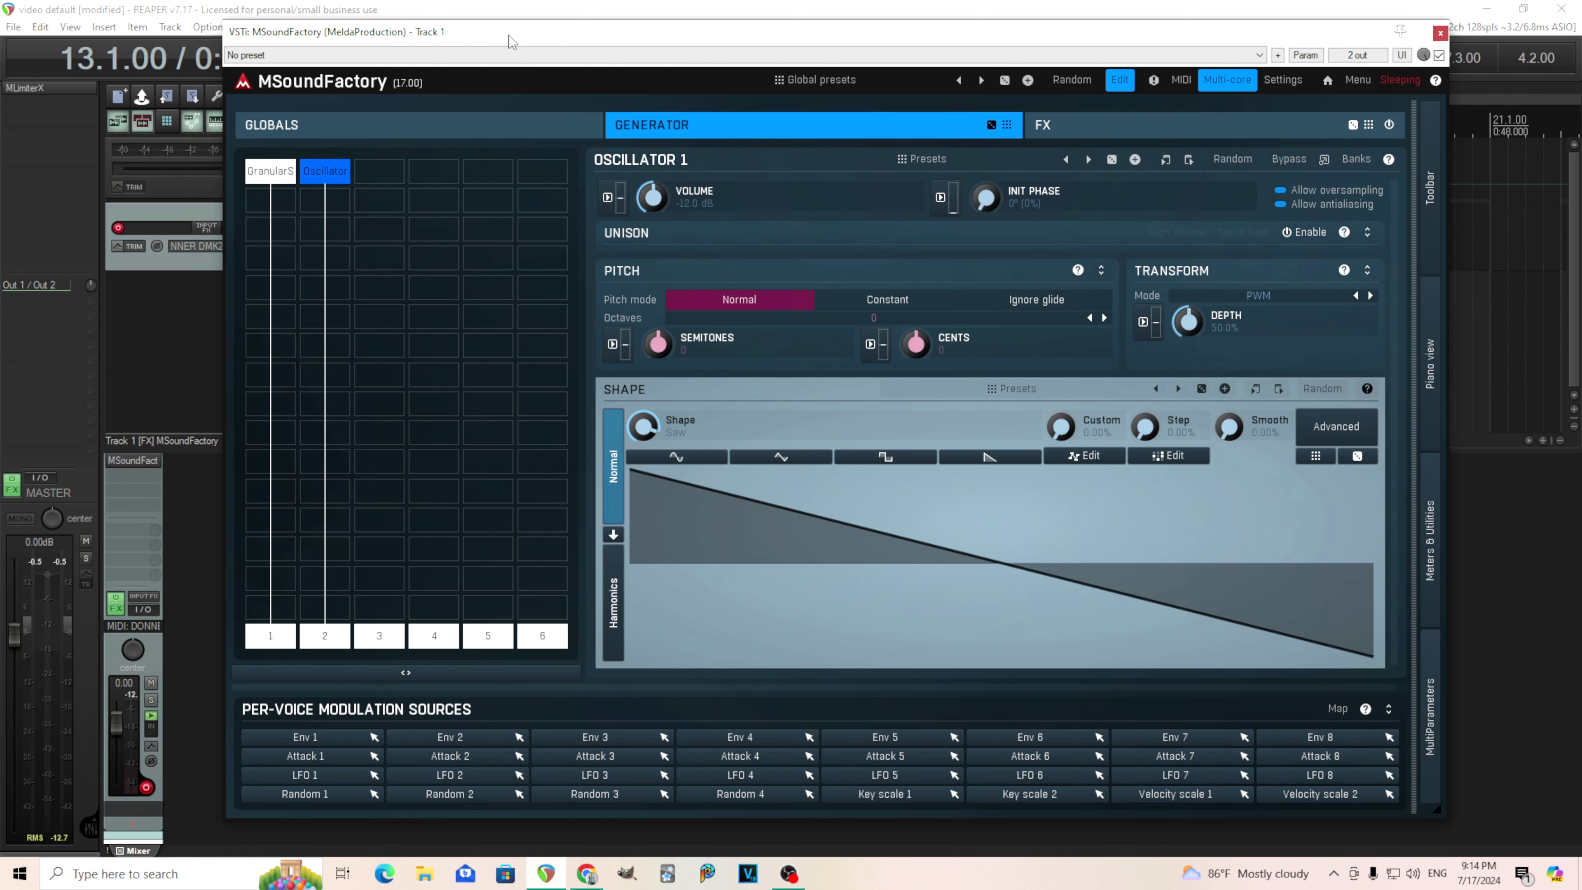
left_click(1432, 257)
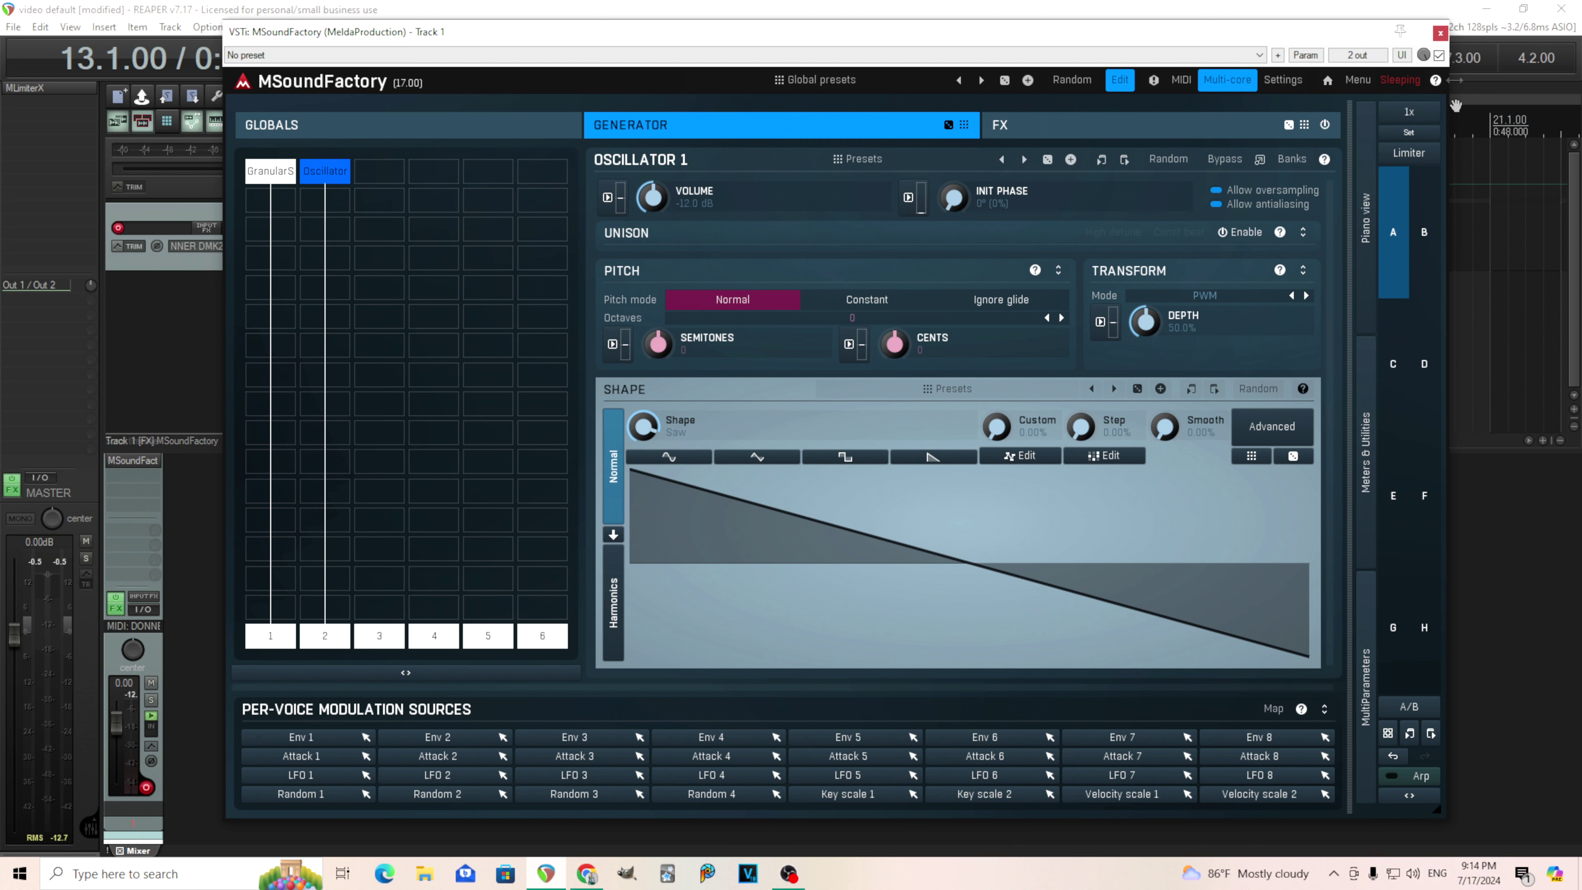
Step: Close the synth window and delete MSoundFactory from track 1's FX slot
left_click(1440, 32)
right_click(131, 458)
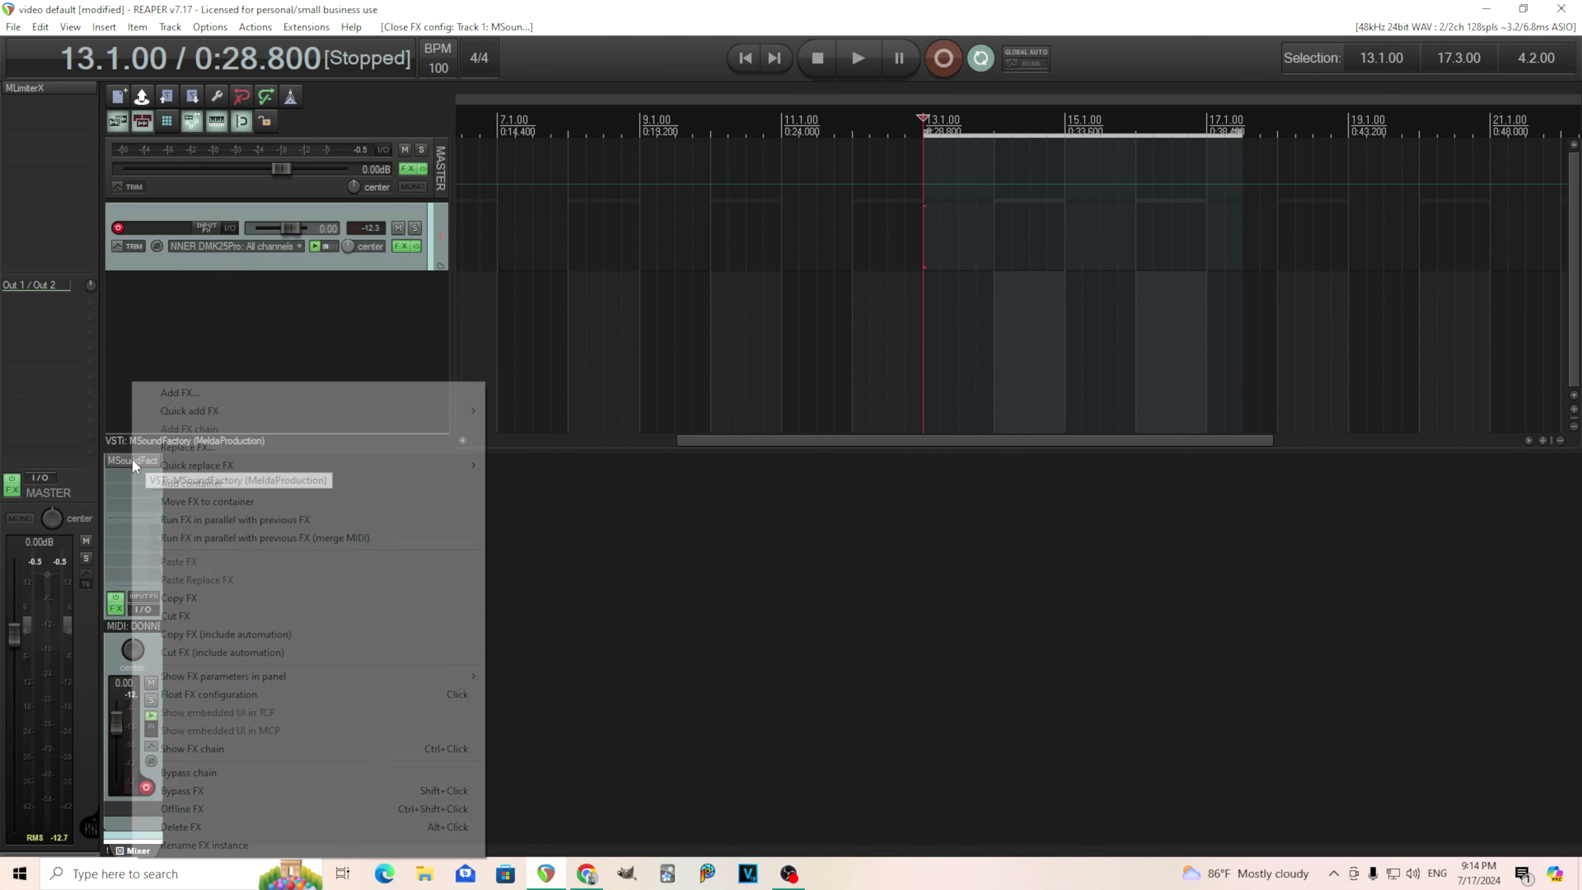
left_click(253, 826)
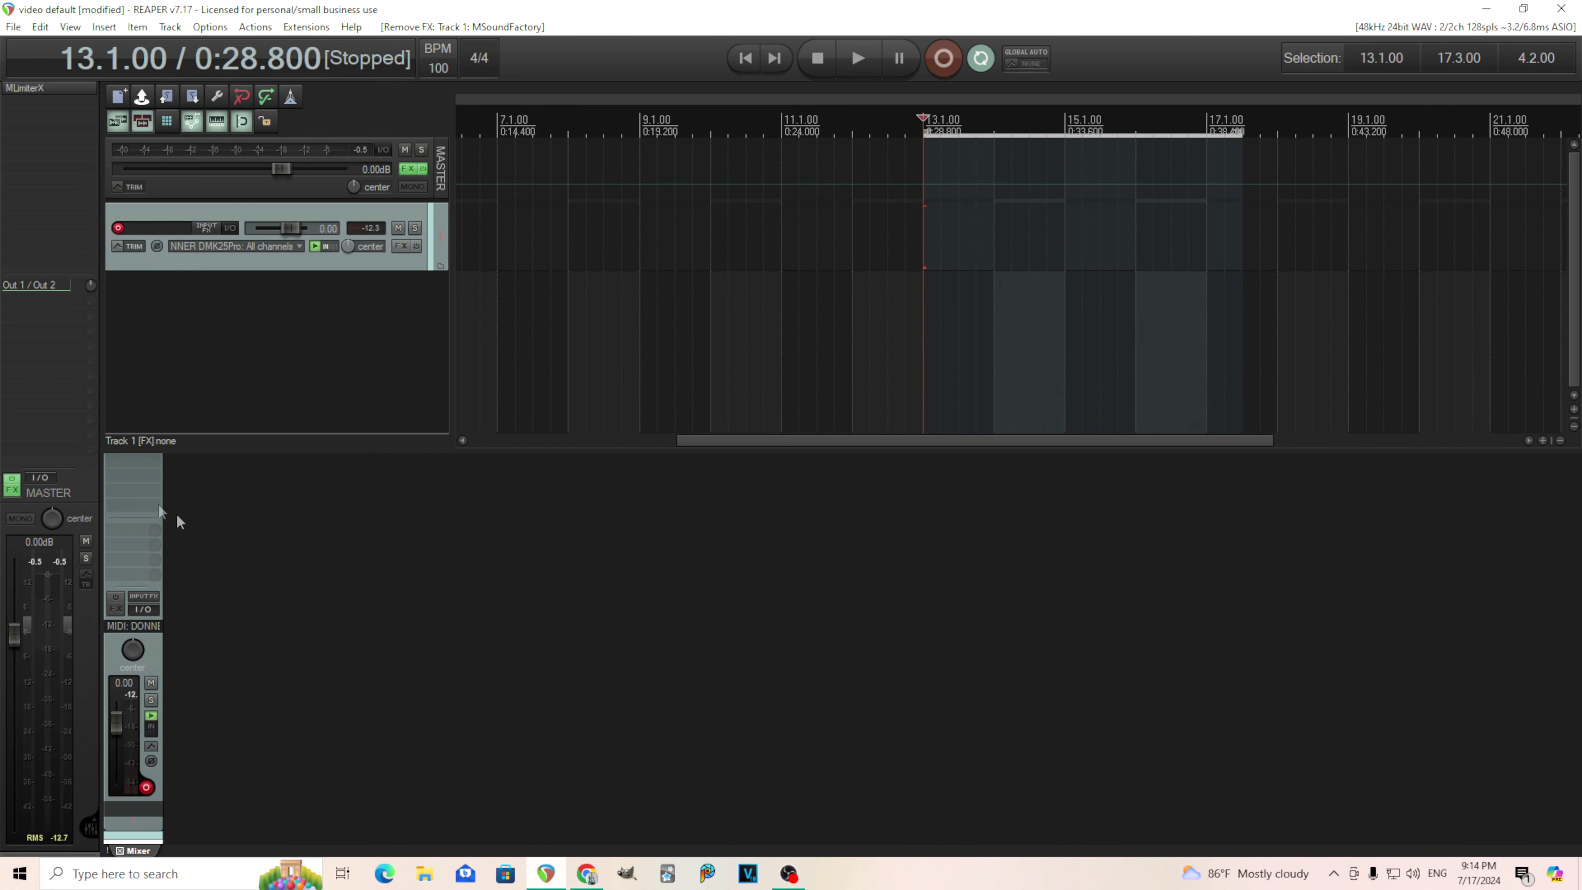
Step: Add MSoundFactory6out (12 out) to track 1, restore the GranularSampler and Oscillator patch in it, and uncover the mixer
right_click(126, 460)
mouse_move(246, 416)
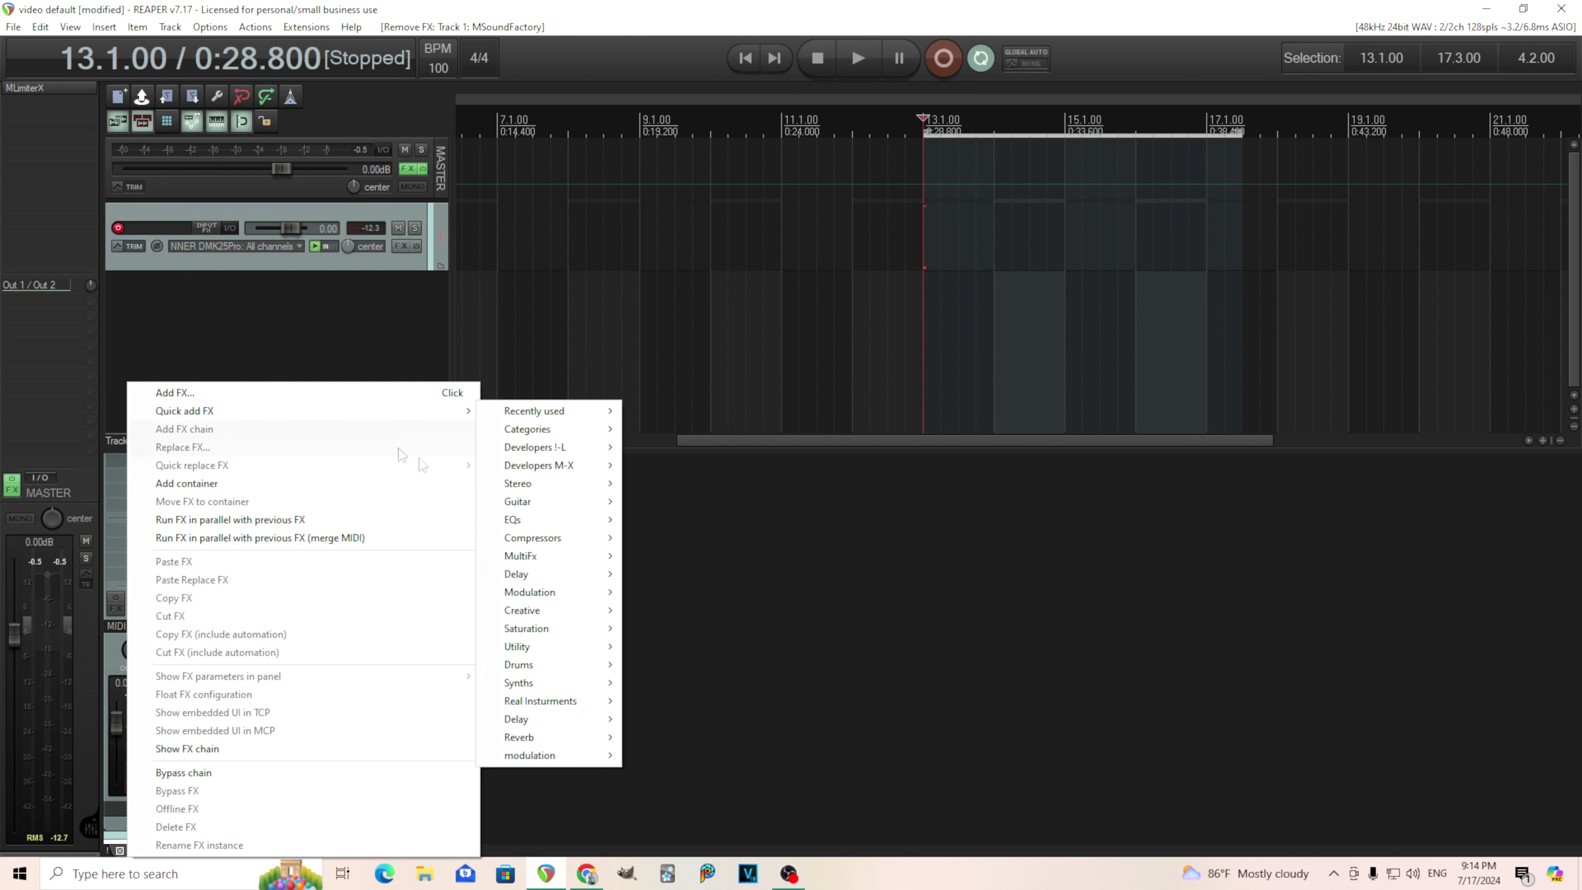
mouse_move(551, 685)
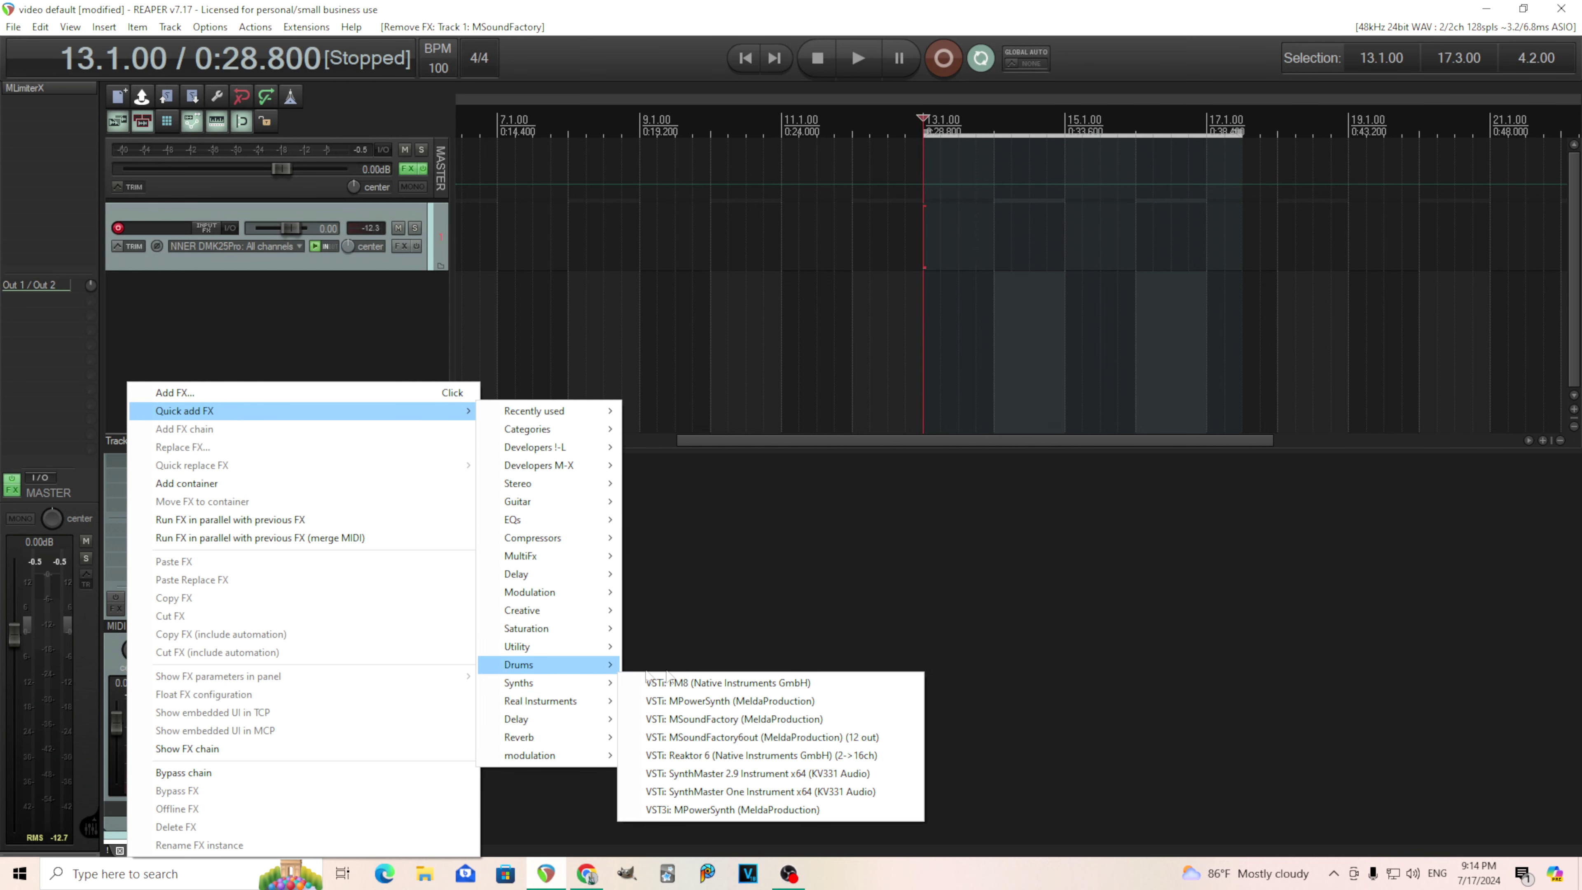
left_click(815, 734)
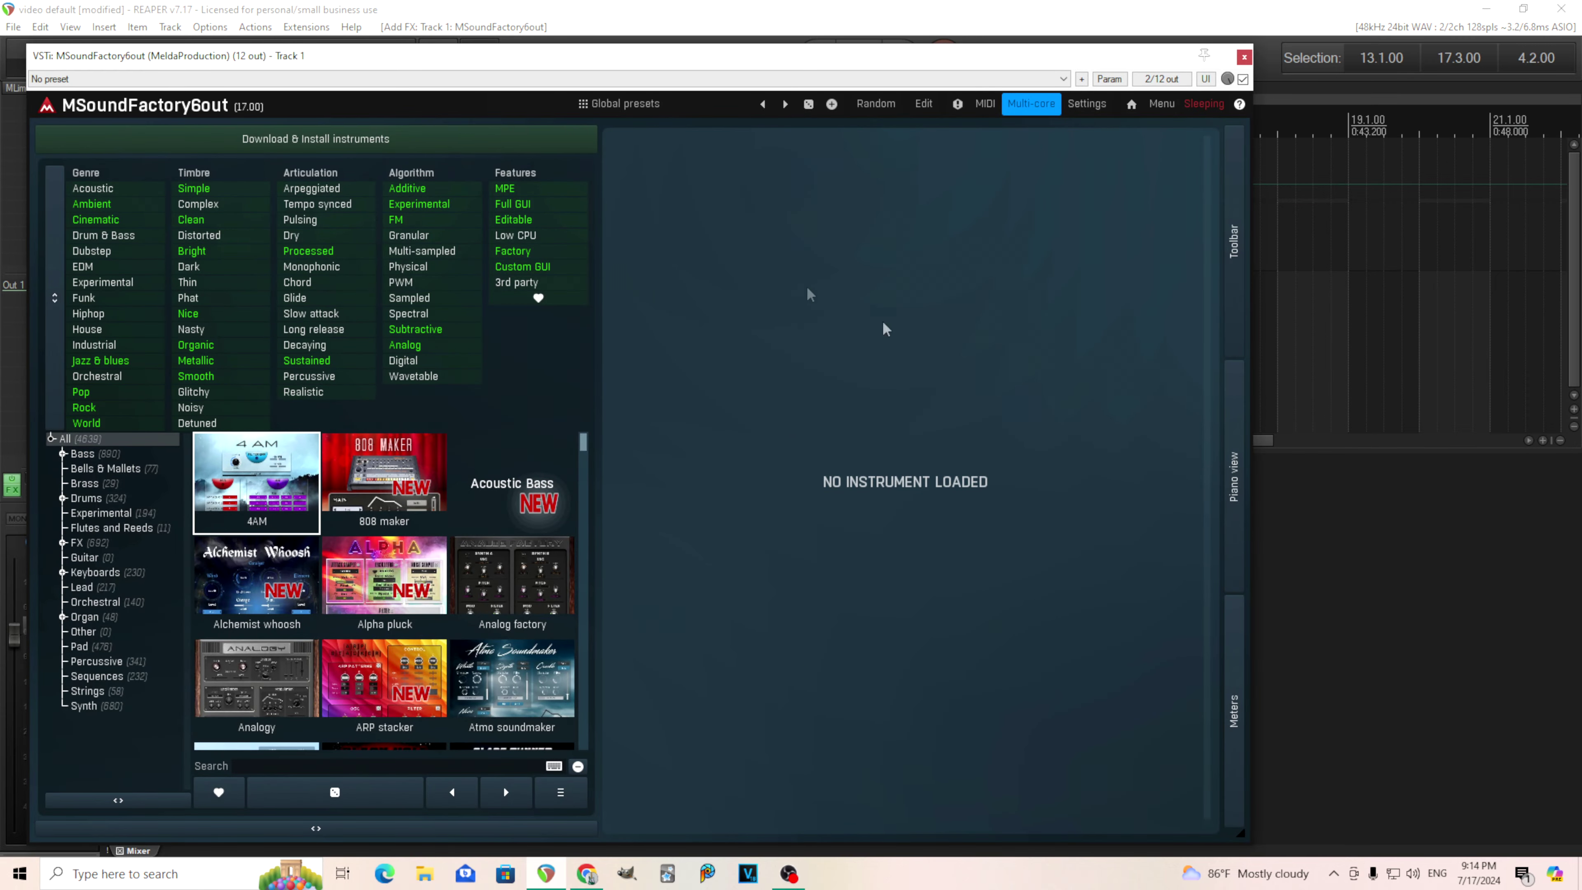
left_click(1241, 314)
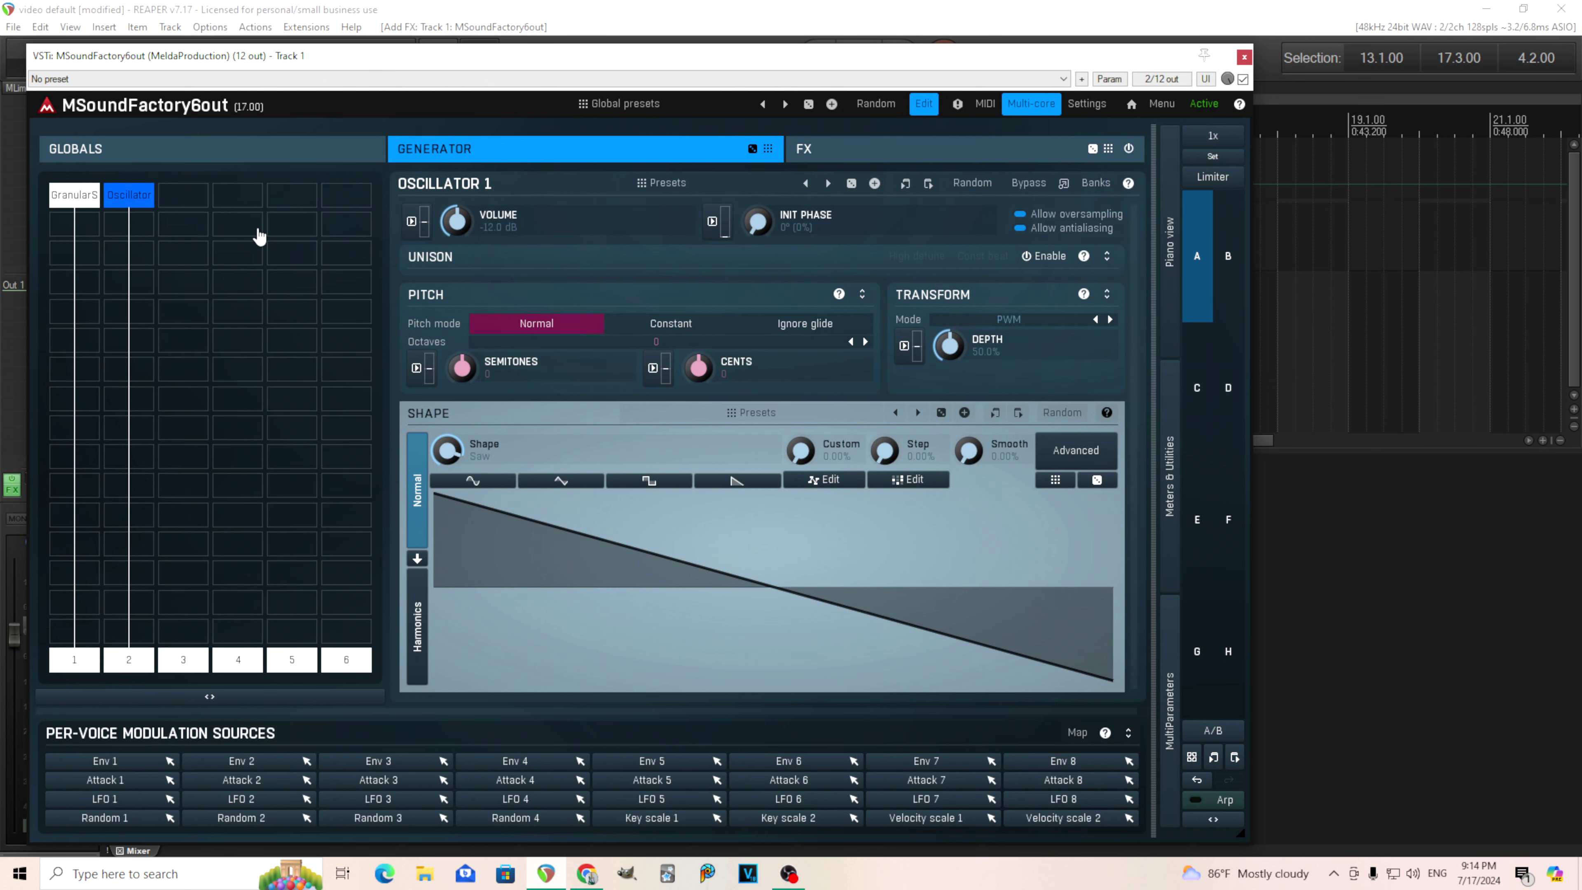
left_click_drag(336, 66, 563, 84)
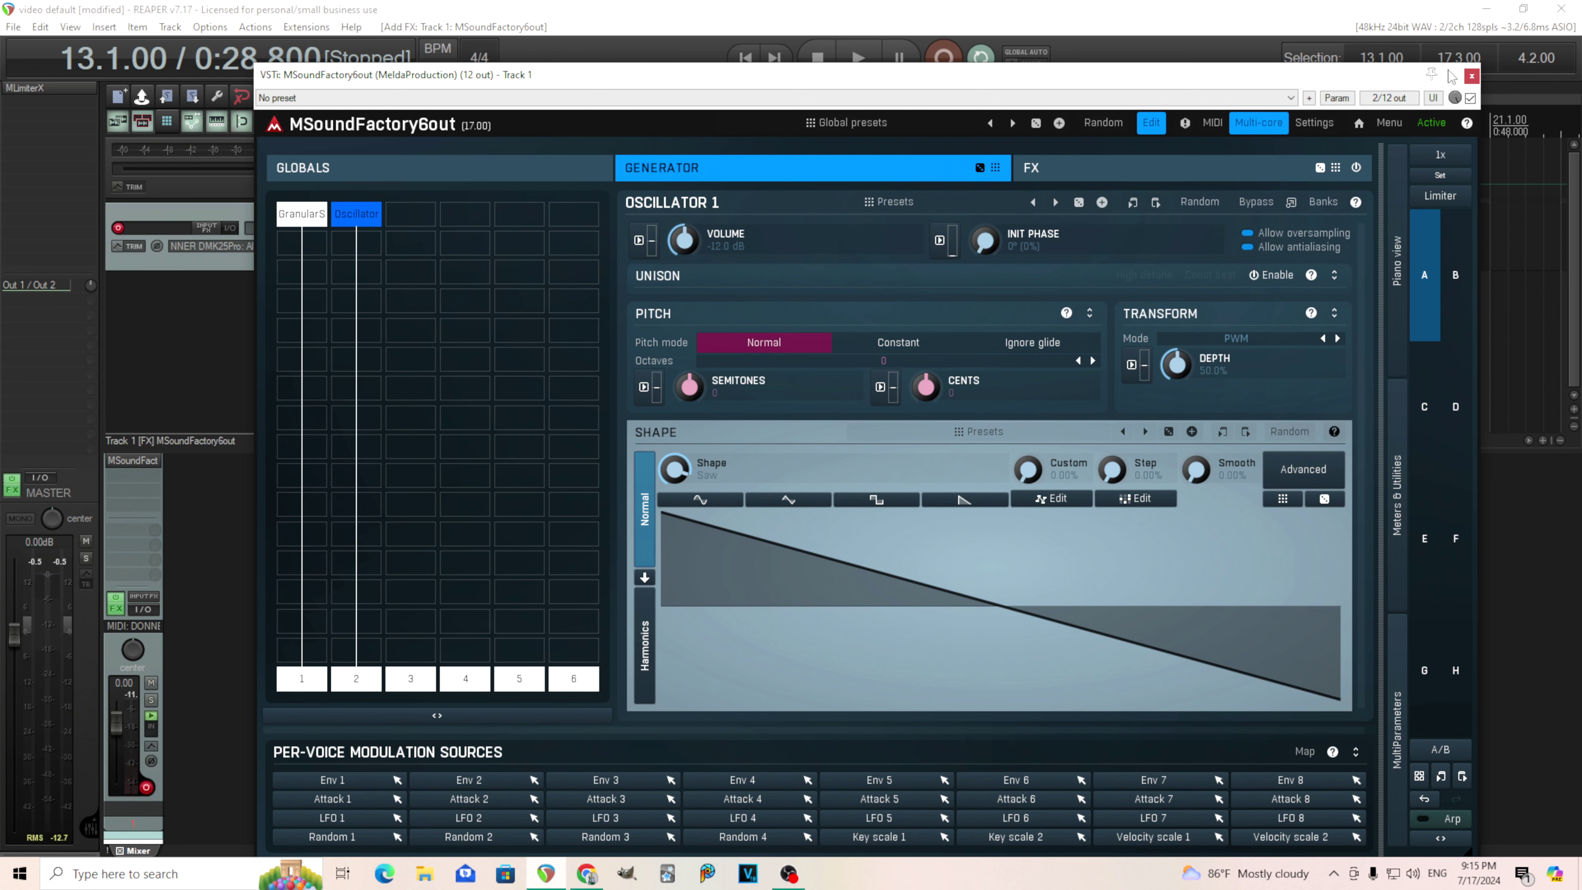
Step: Close the synth window and insert three new empty tracks below track 1
left_click(1470, 76)
right_click(344, 336)
left_click(385, 348)
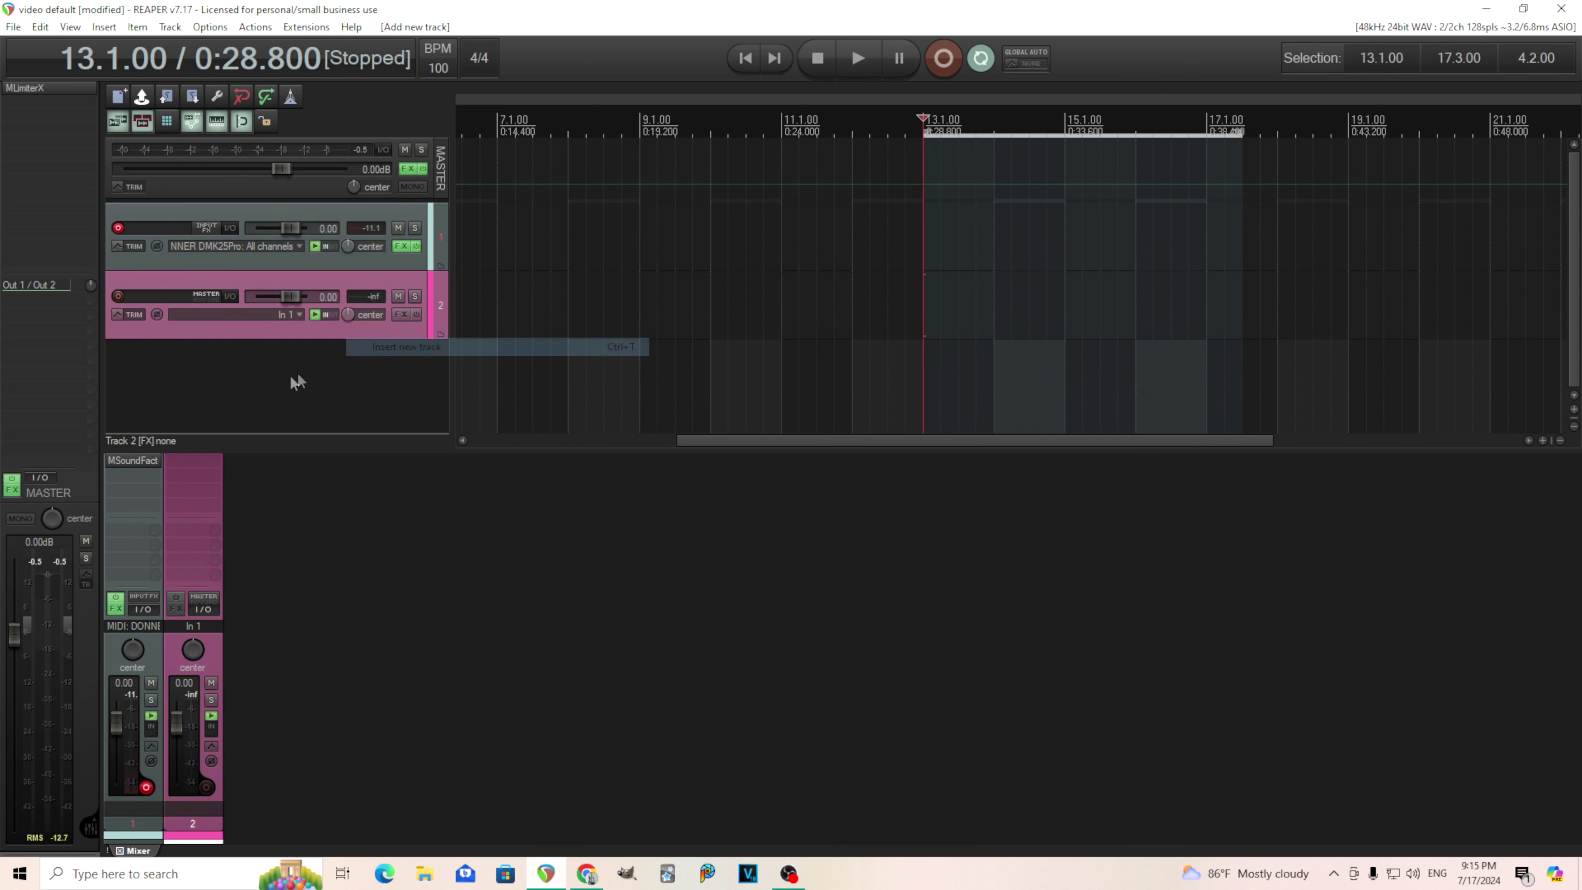
right_click(263, 379)
left_click(274, 389)
right_click(270, 397)
left_click(302, 413)
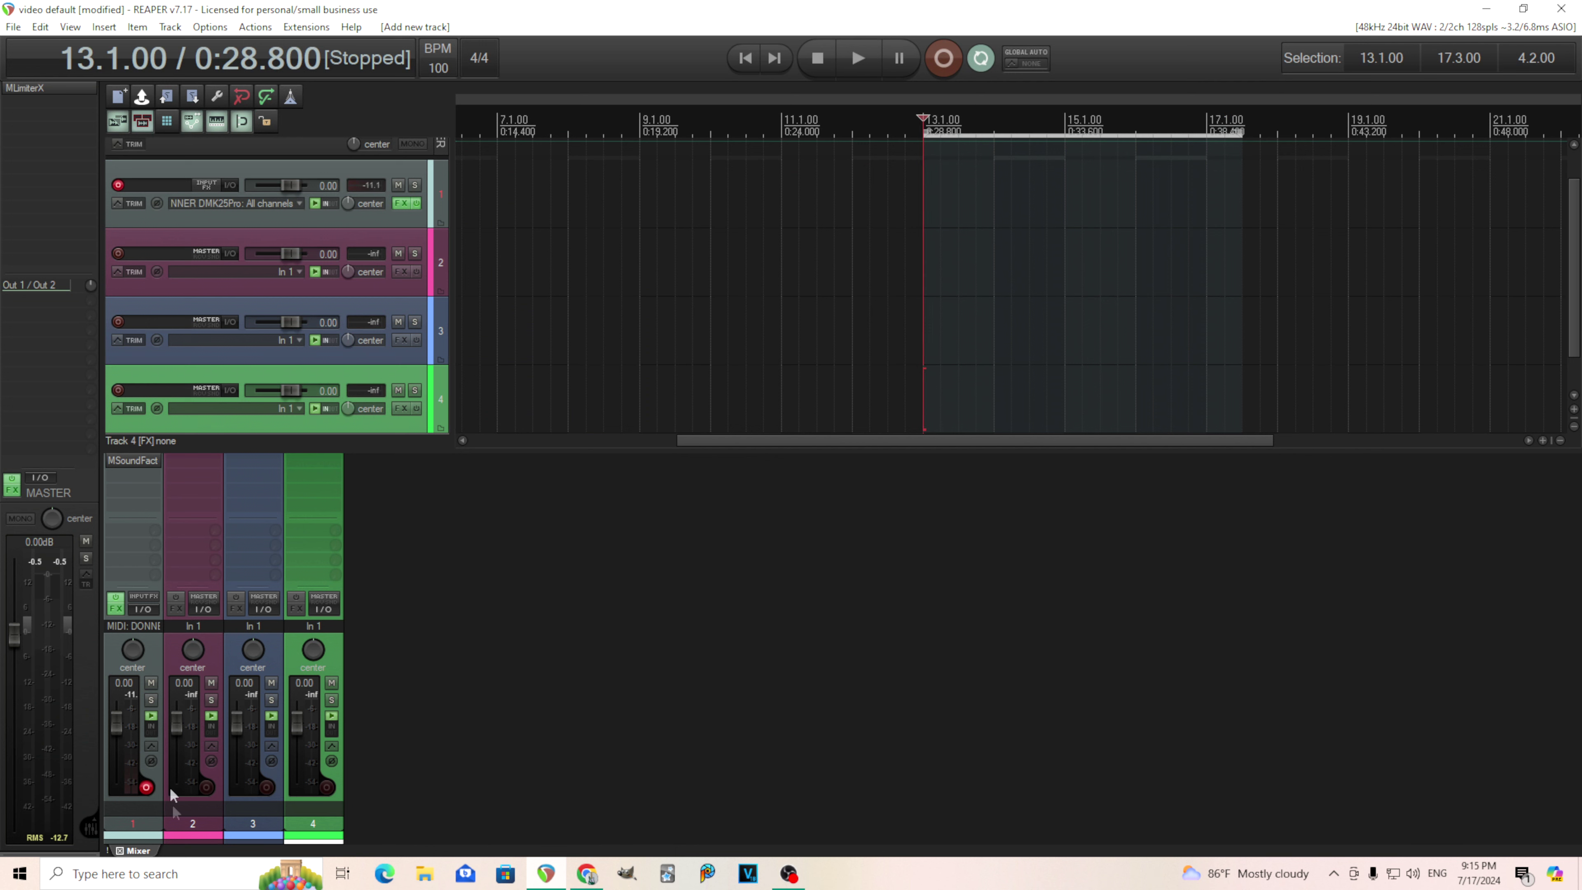
Step: Set the number of track channels to 12 in track 1's routing
left_click(203, 602)
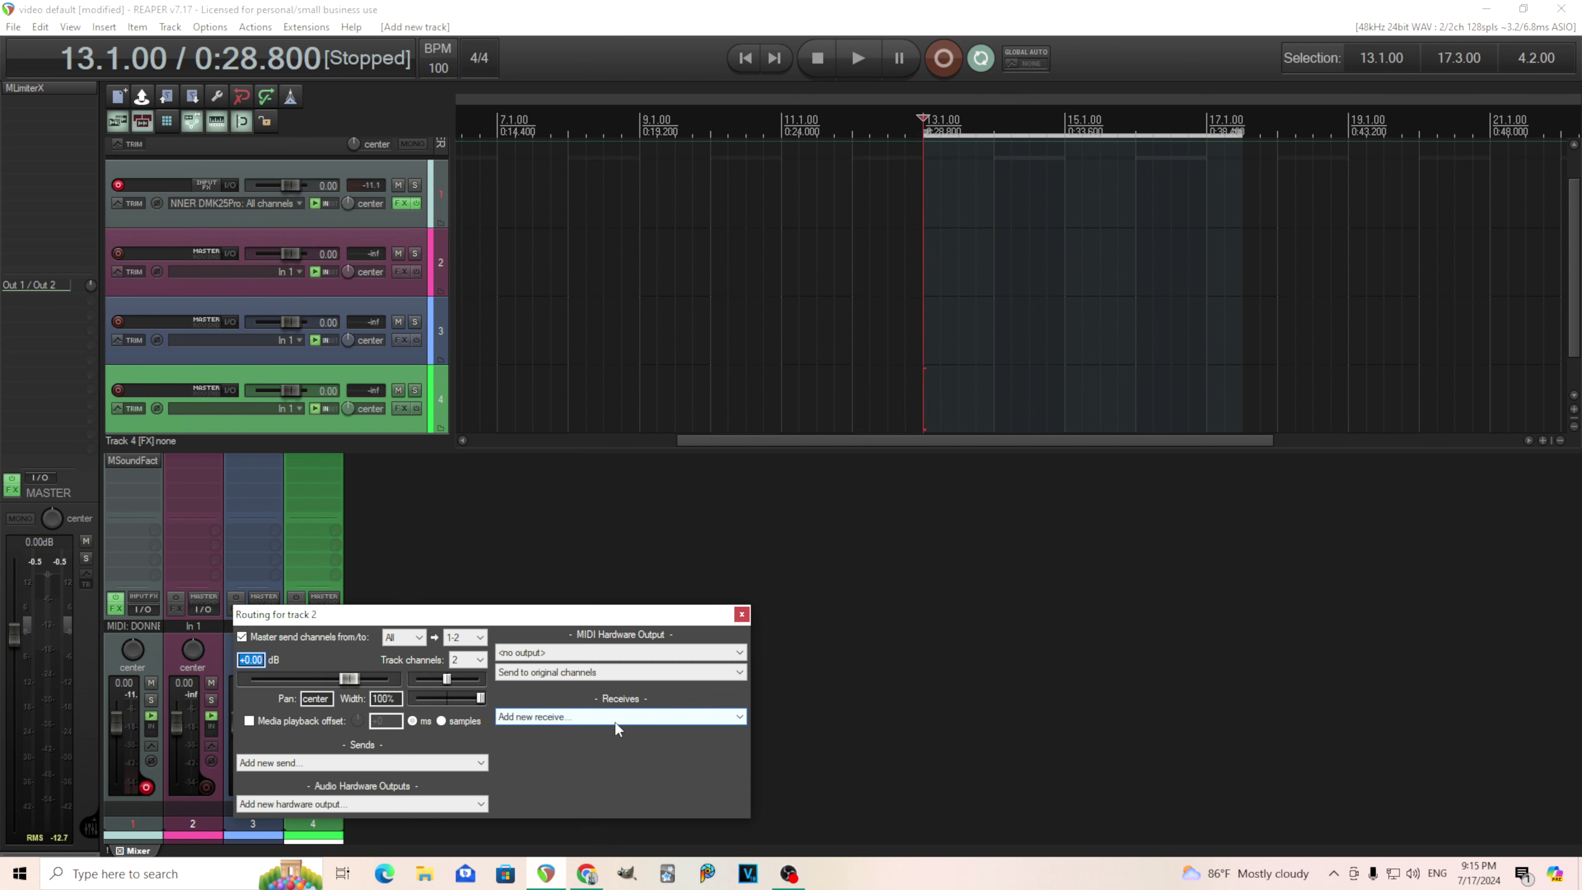
left_click(740, 614)
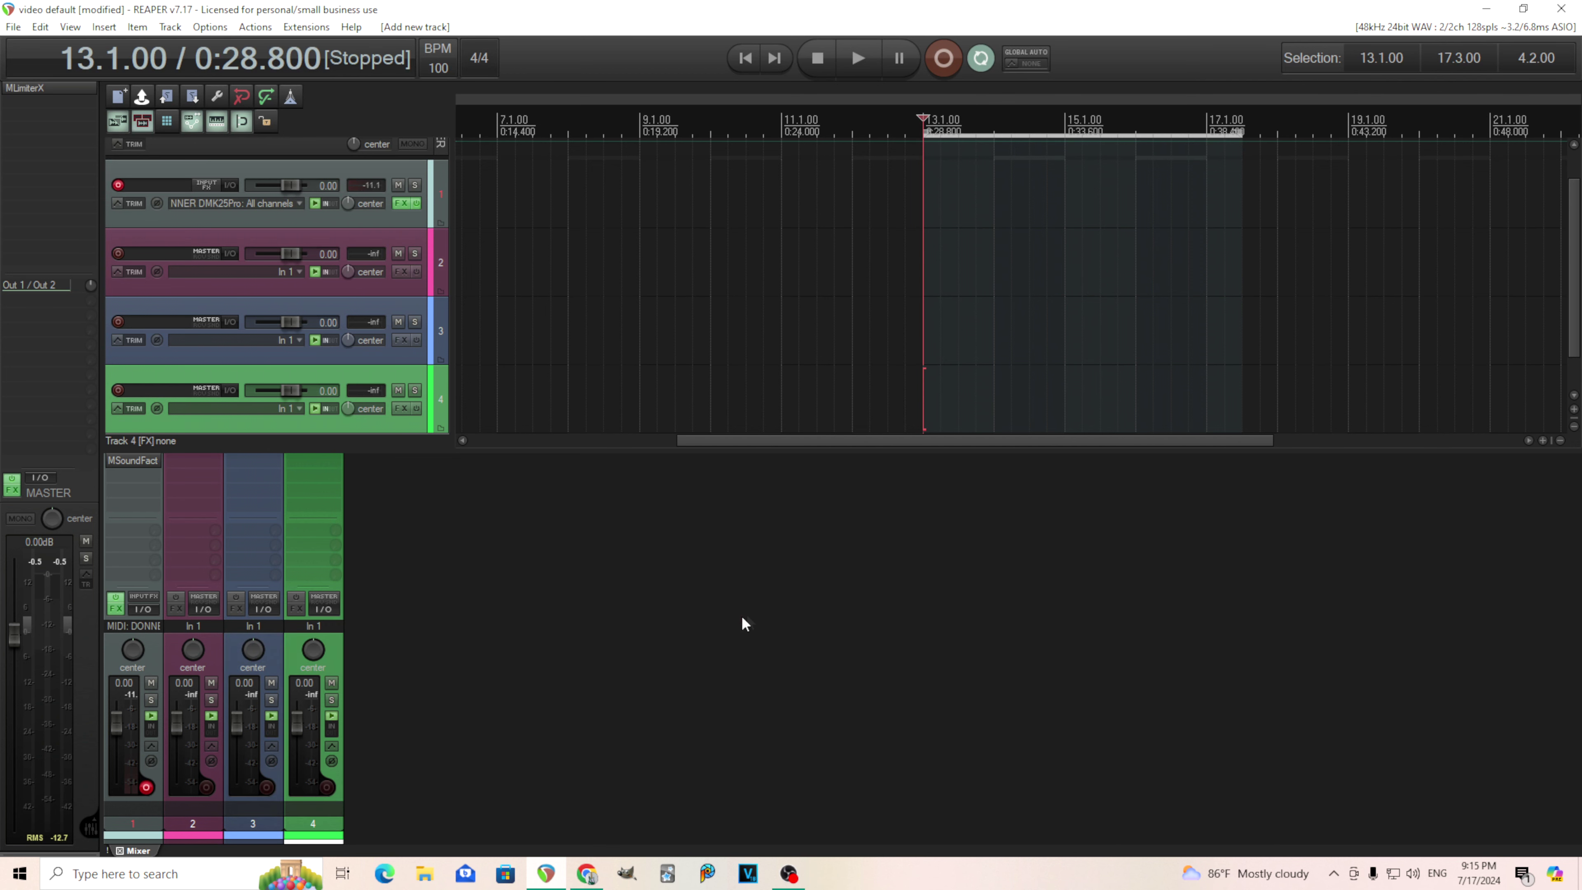
left_click(153, 609)
left_click_drag(270, 624, 597, 422)
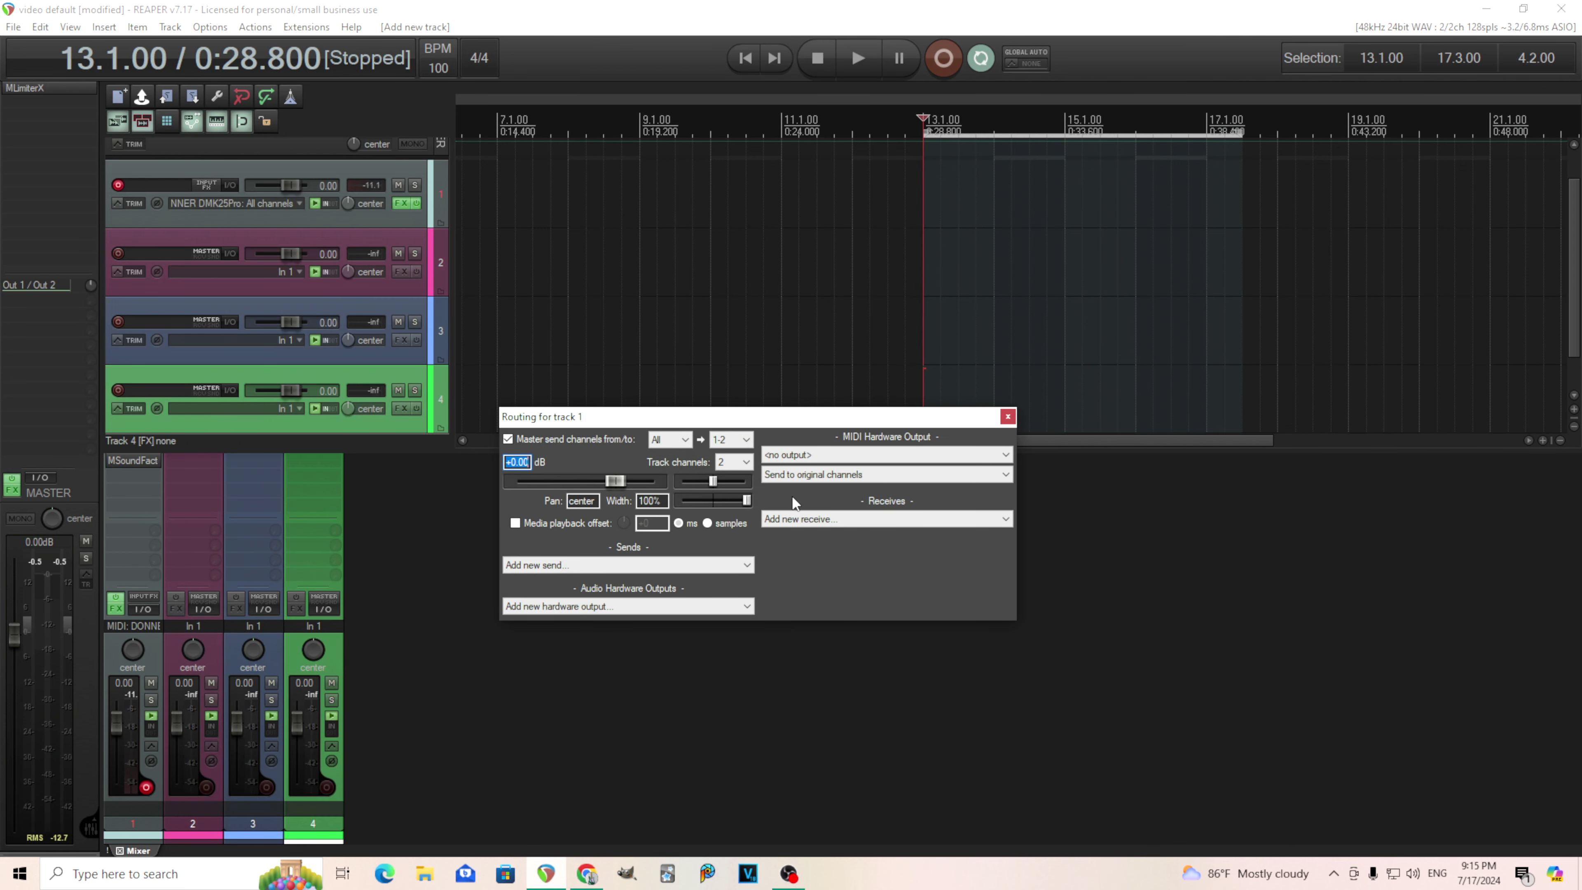
left_click(727, 462)
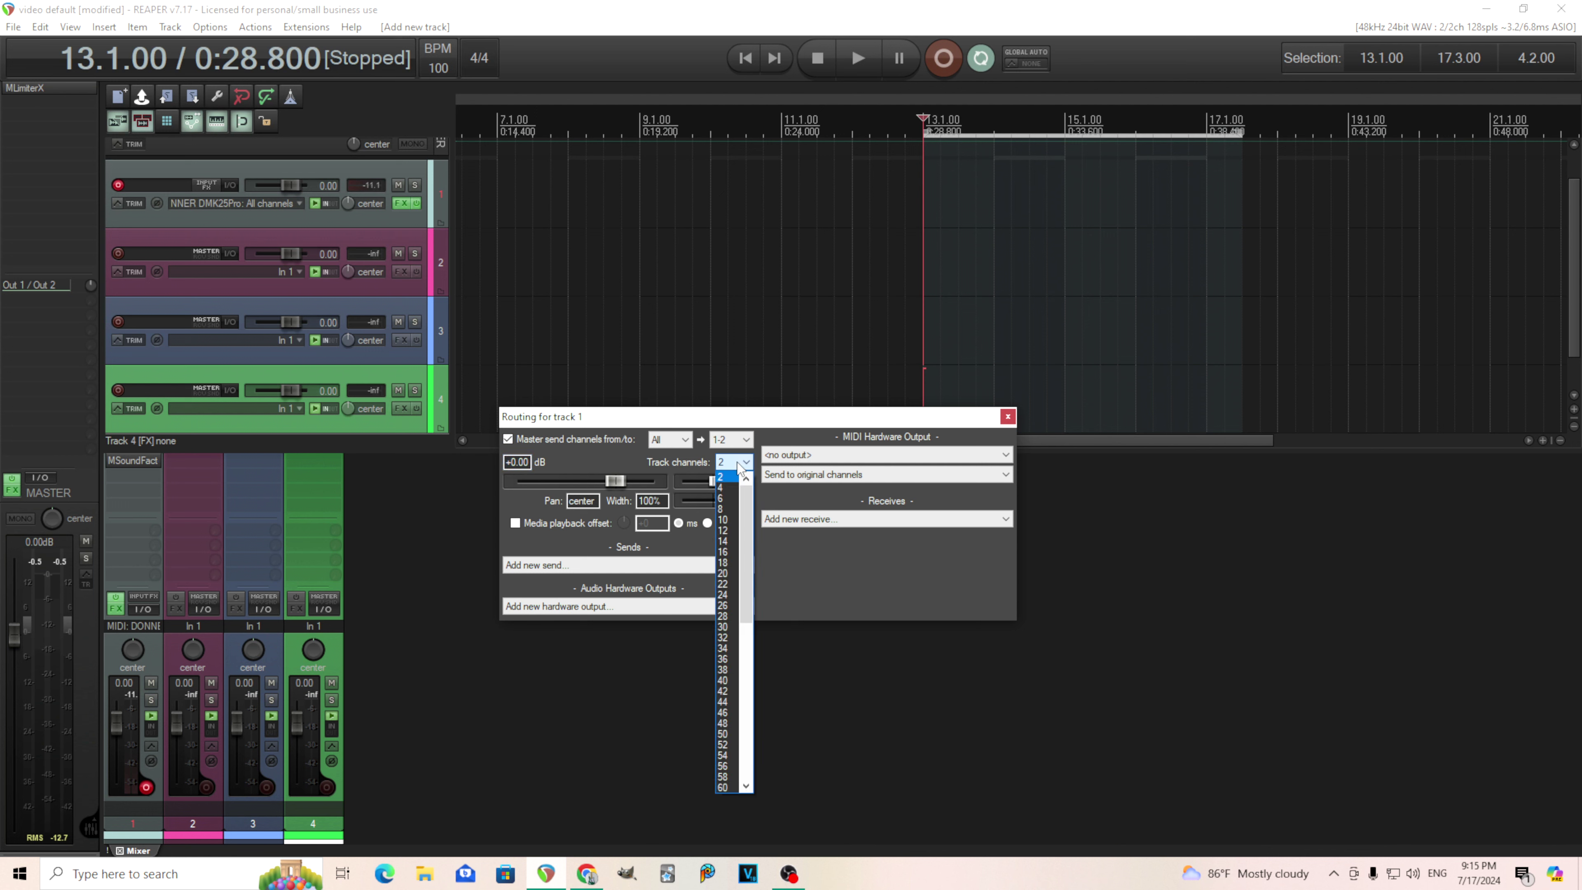
left_click(733, 531)
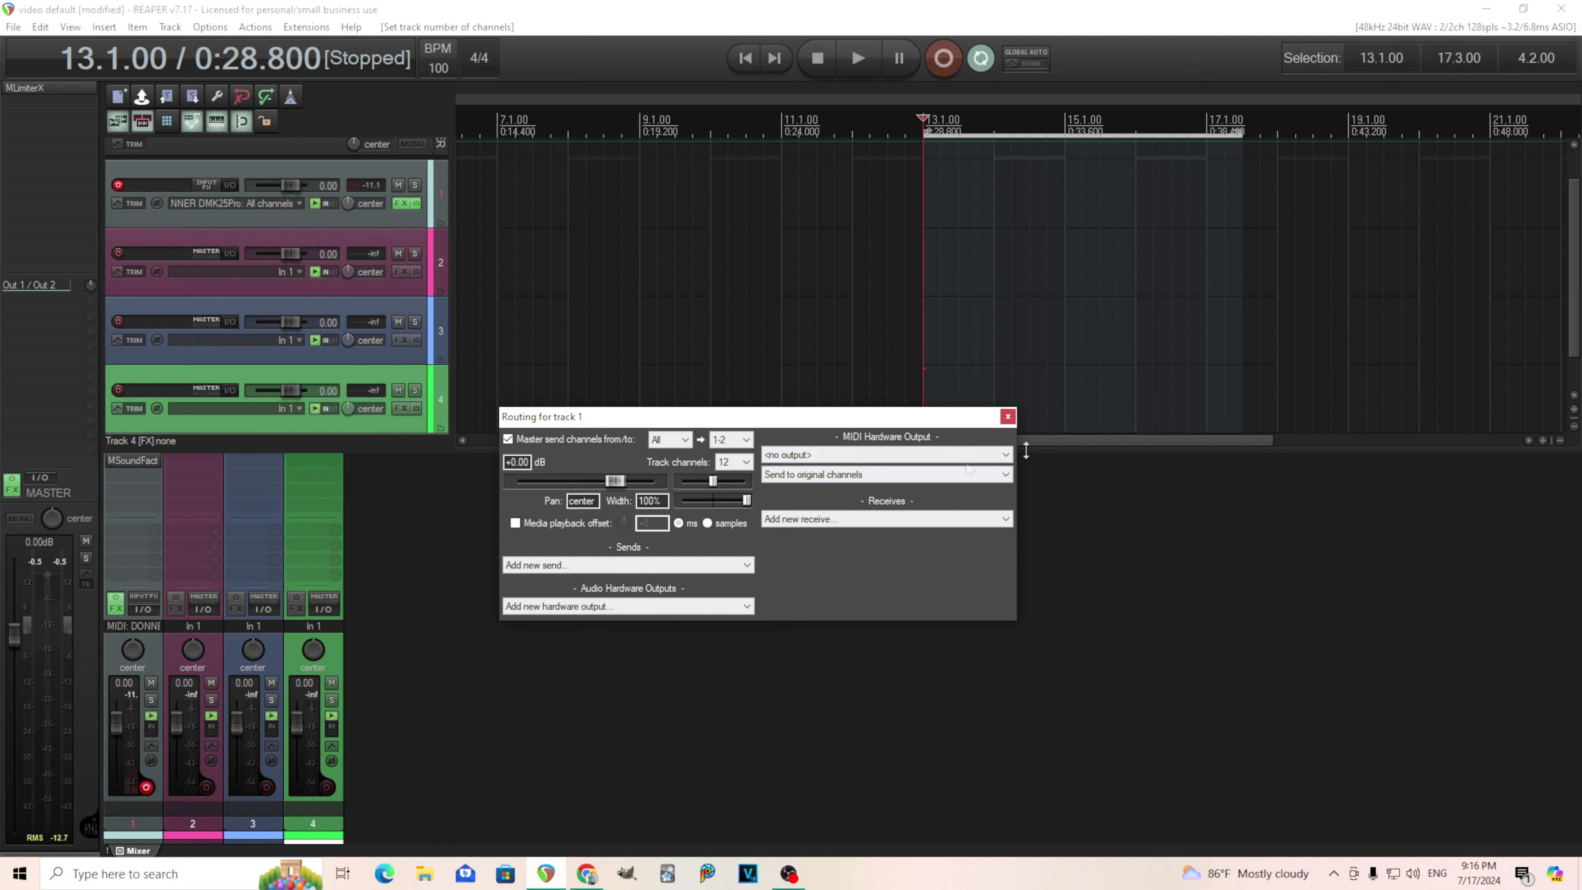
left_click(1007, 416)
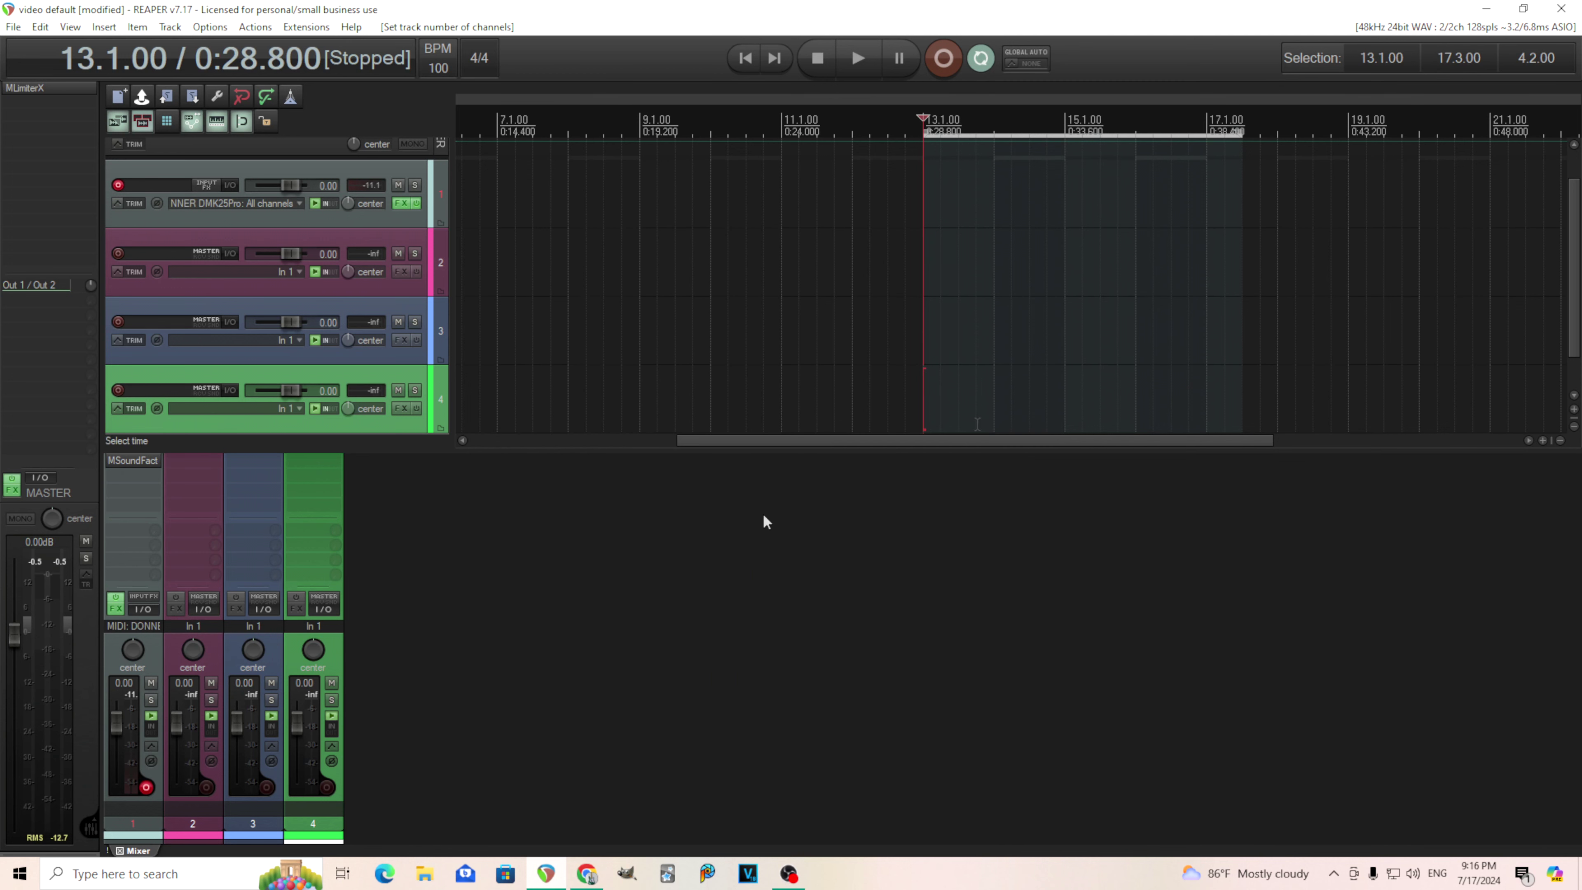
Step: Add a receive from track 1 to track 2, taking its audio from stereo source channels 3/4
left_click(203, 609)
left_click(596, 723)
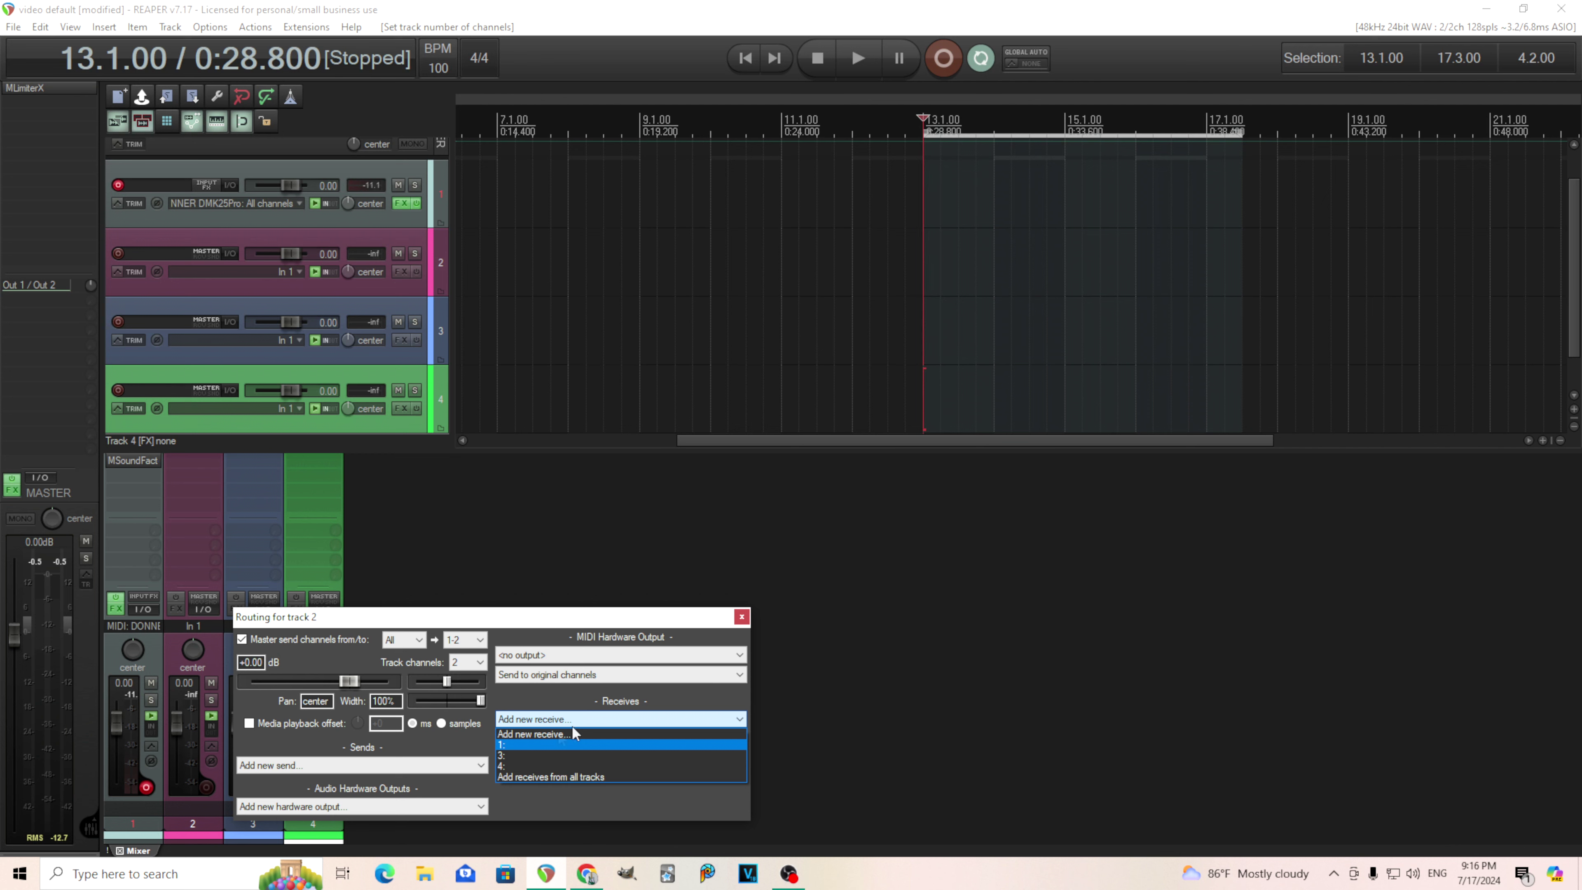
left_click(529, 744)
left_click_drag(500, 623, 748, 512)
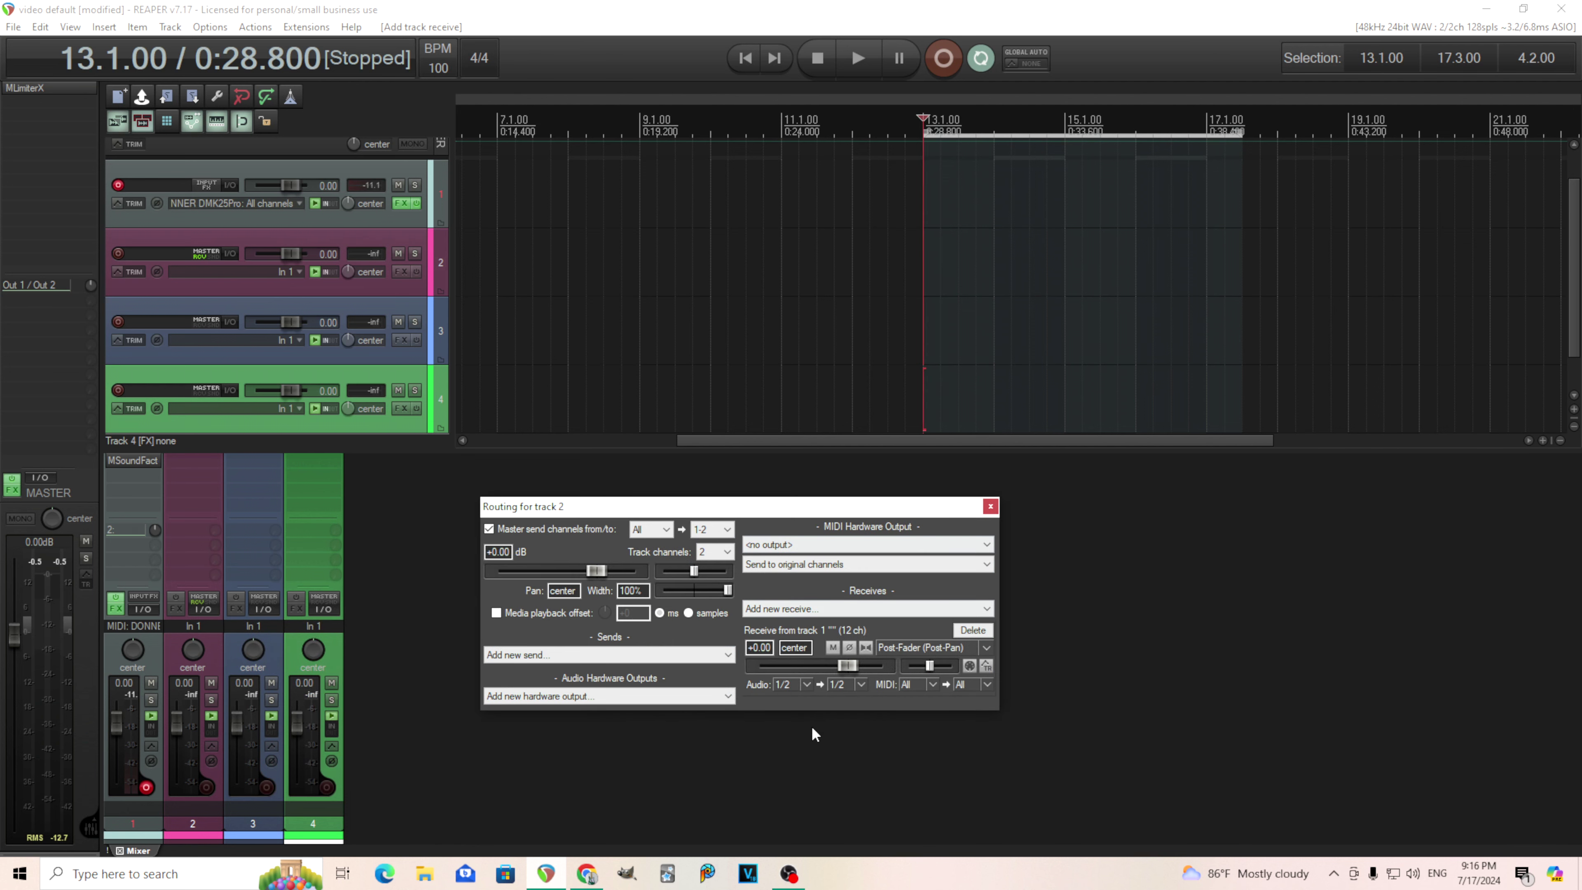
left_click(803, 684)
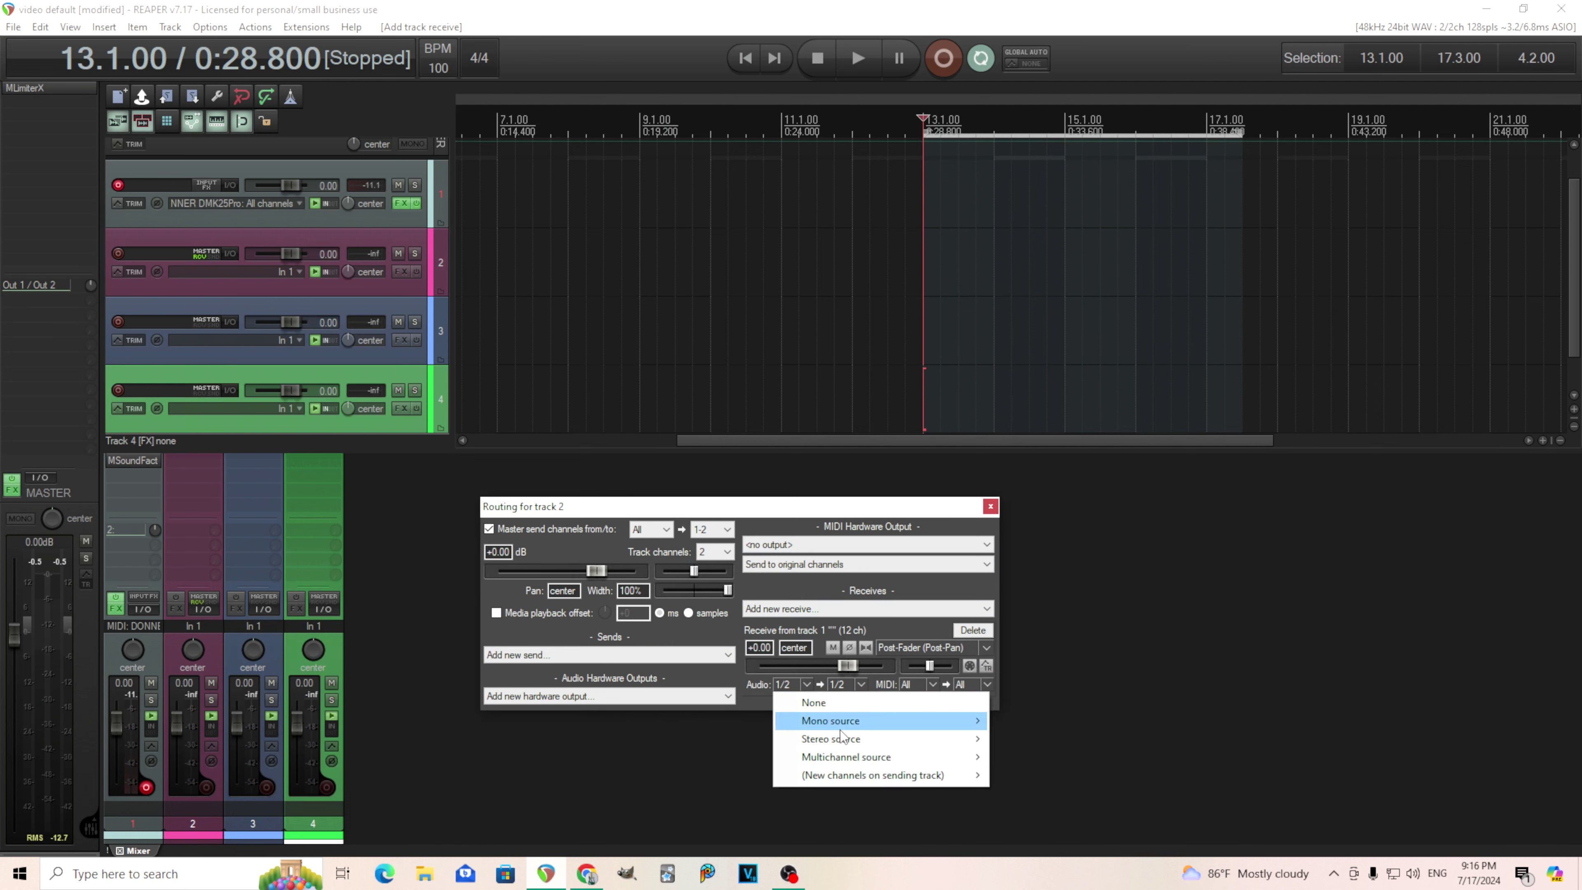
mouse_move(853, 740)
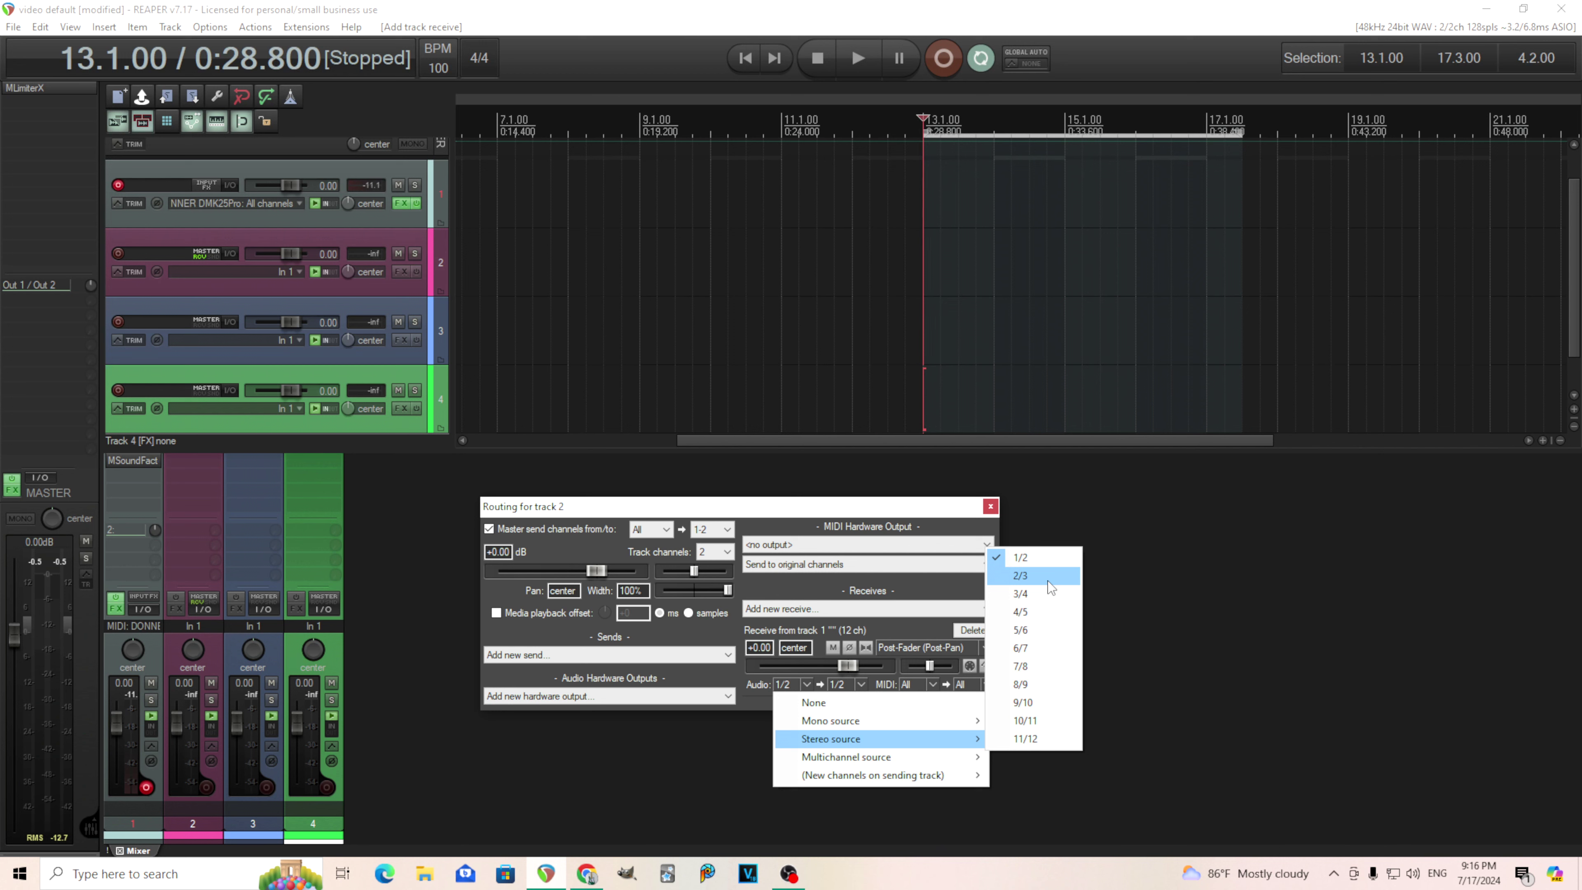
left_click(1042, 601)
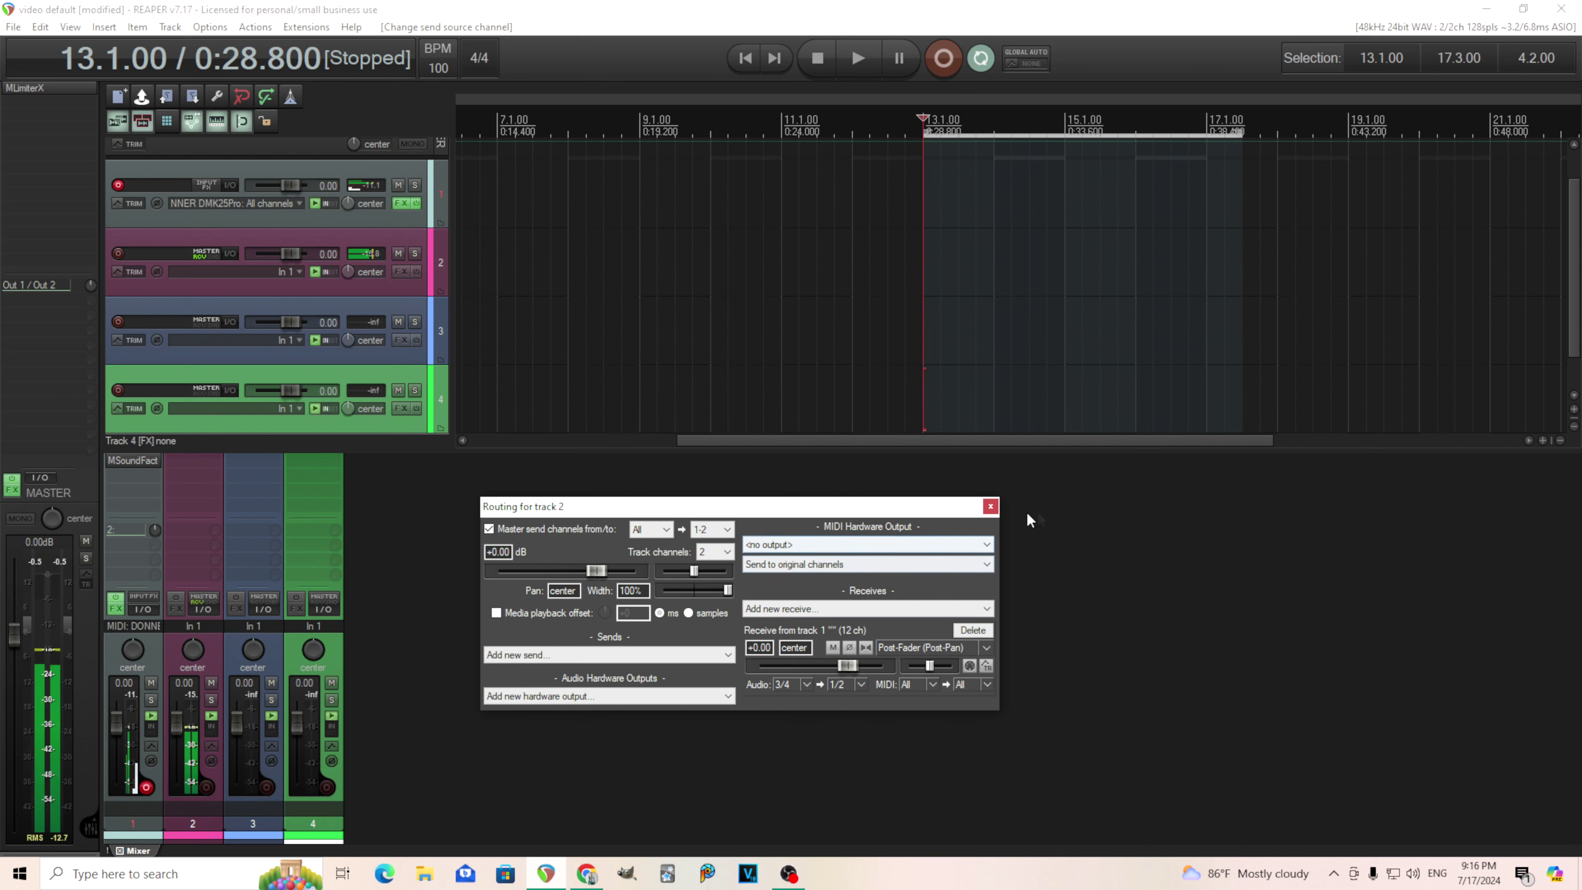
left_click(990, 507)
Step: Reopen MSoundFactory6out and toggle generator columns 1 and 2 in turn to compare their signals on the mixer meters
left_click(133, 461)
left_click(291, 683)
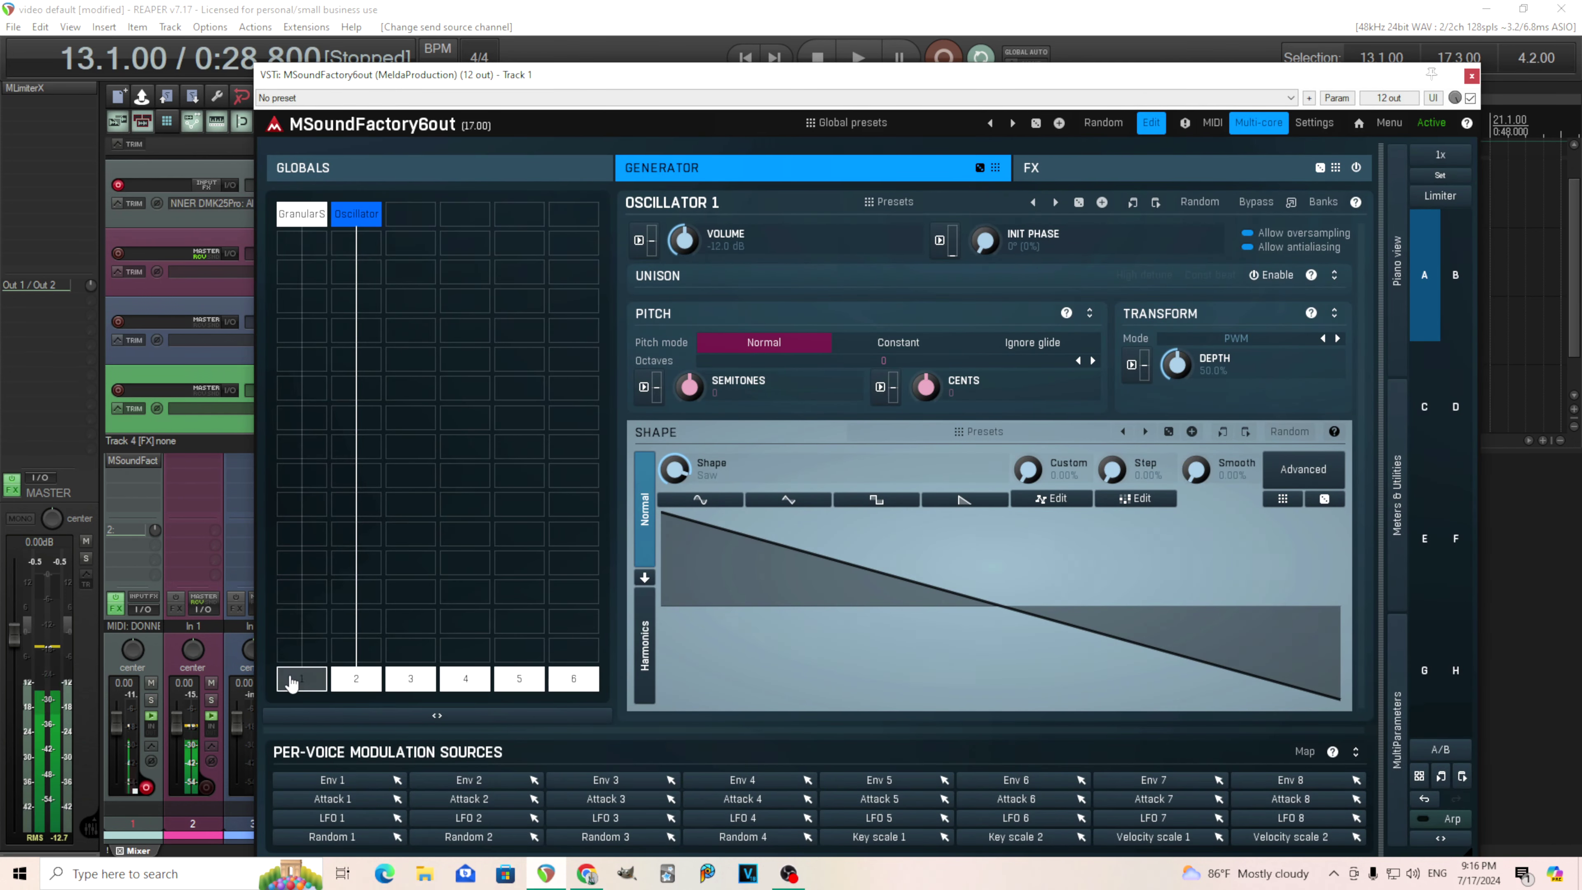
left_click(346, 682)
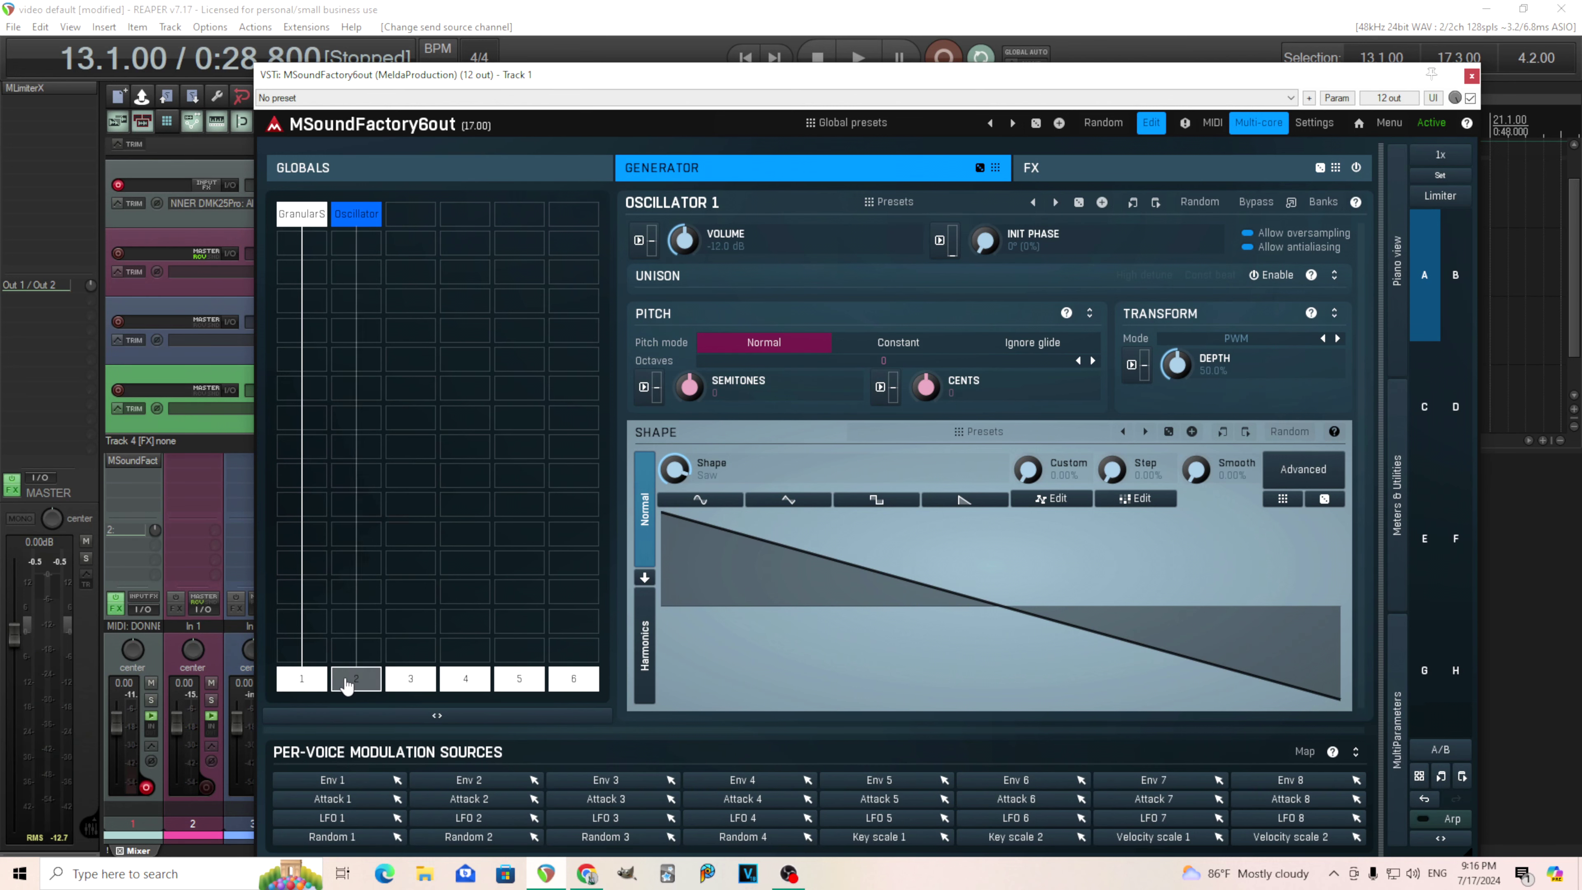
Step: Add an FM generator to the first slot of column 3 and close the synth window
left_click(429, 223)
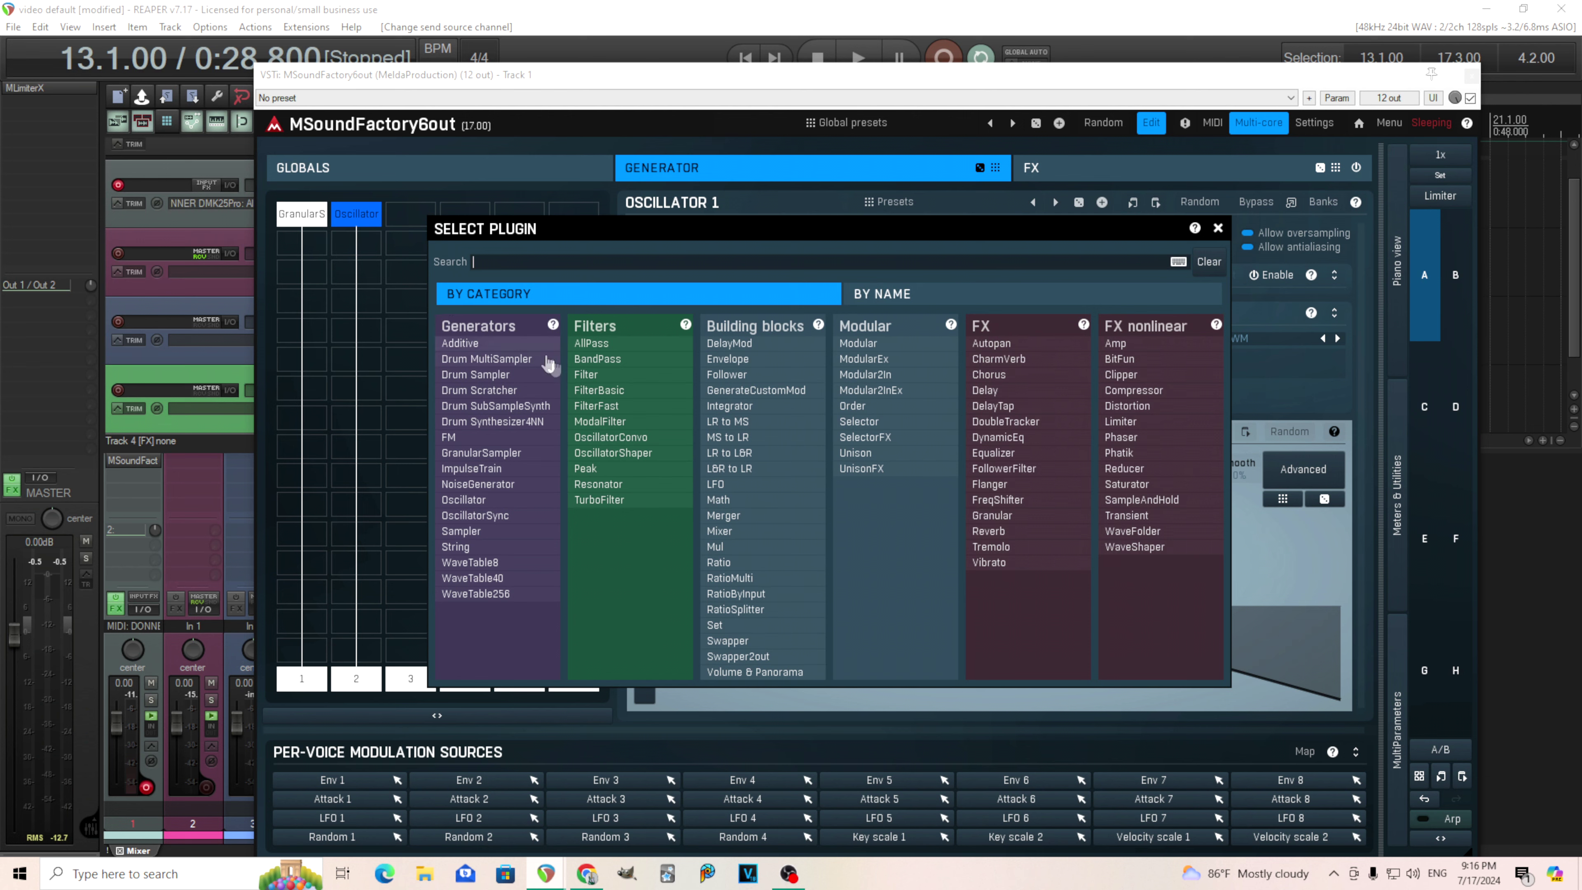
left_click(501, 439)
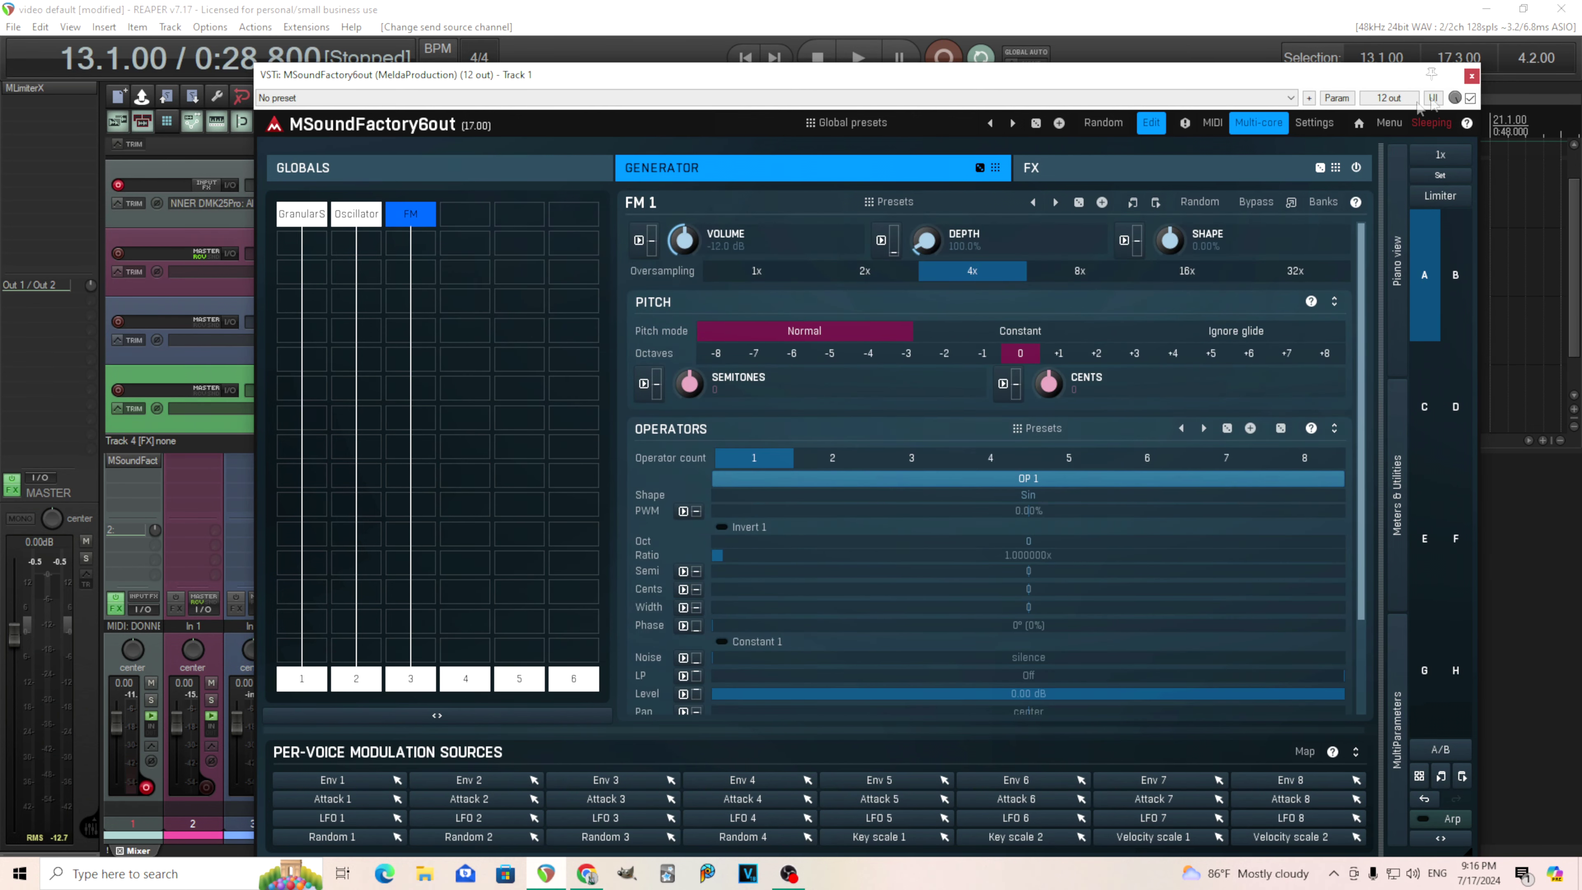
left_click(1471, 76)
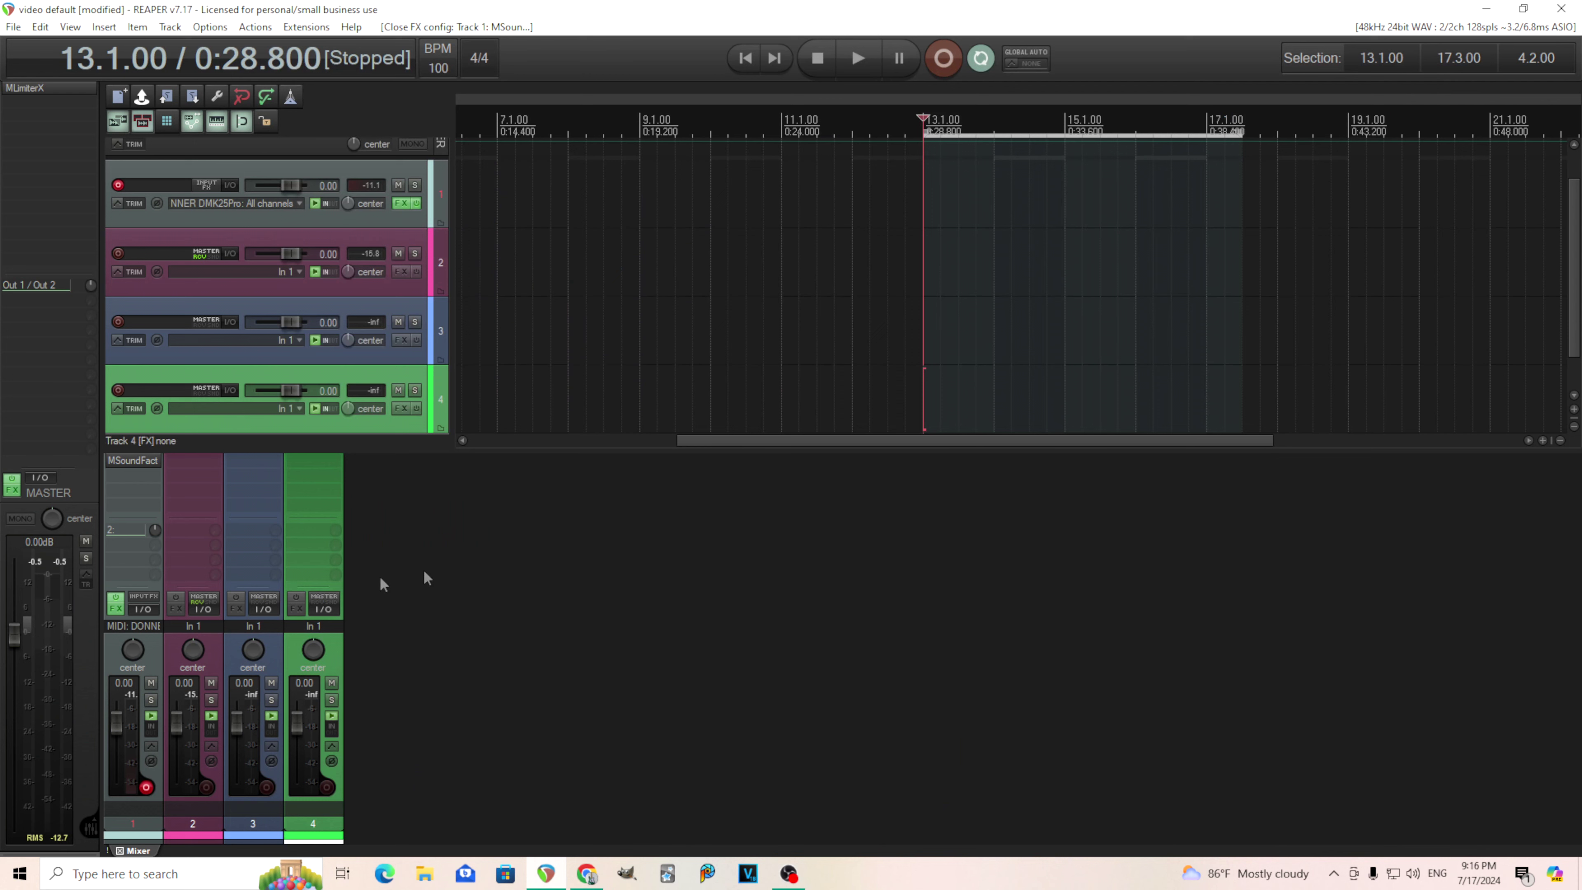
Step: Add a receive from track 1 to track 3, taking its audio from stereo source channels 5/6
left_click(262, 609)
left_click(623, 724)
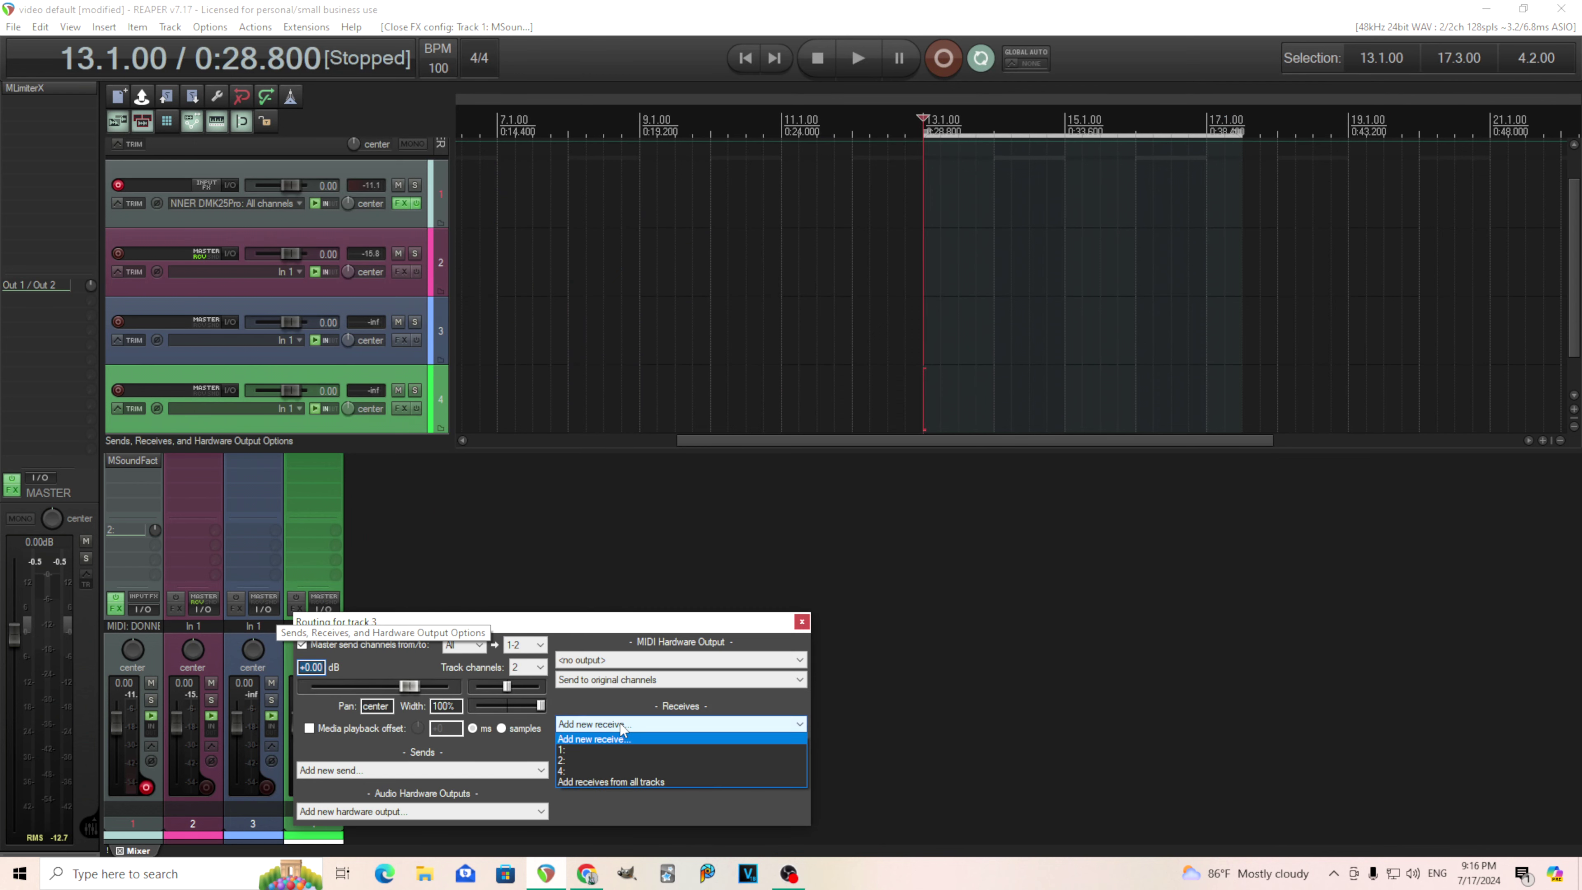
left_click(599, 749)
left_click(607, 800)
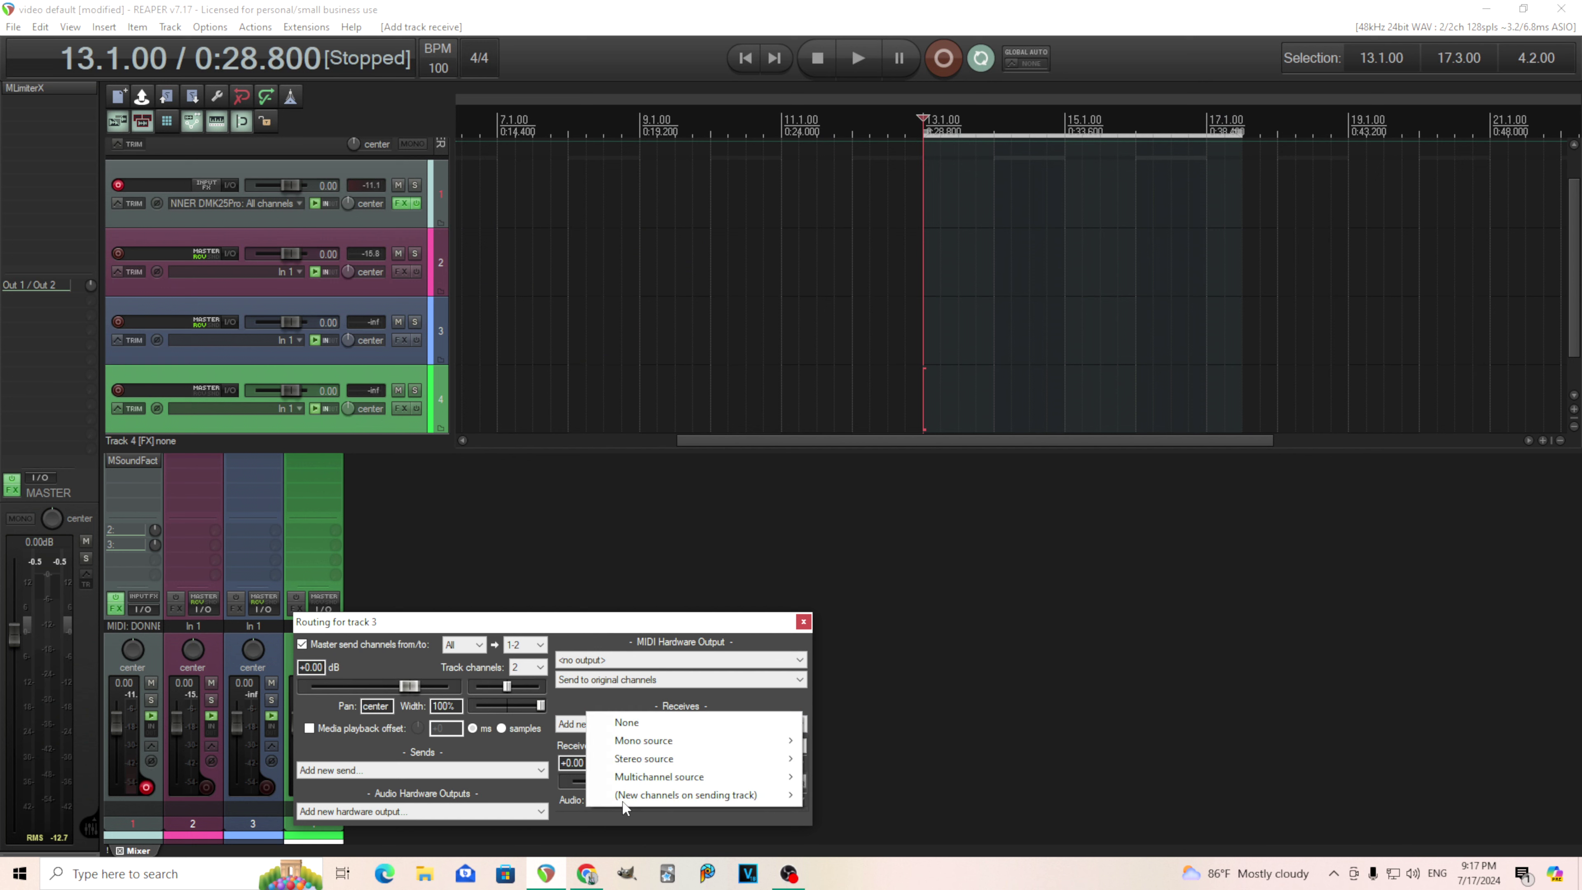
mouse_move(640, 757)
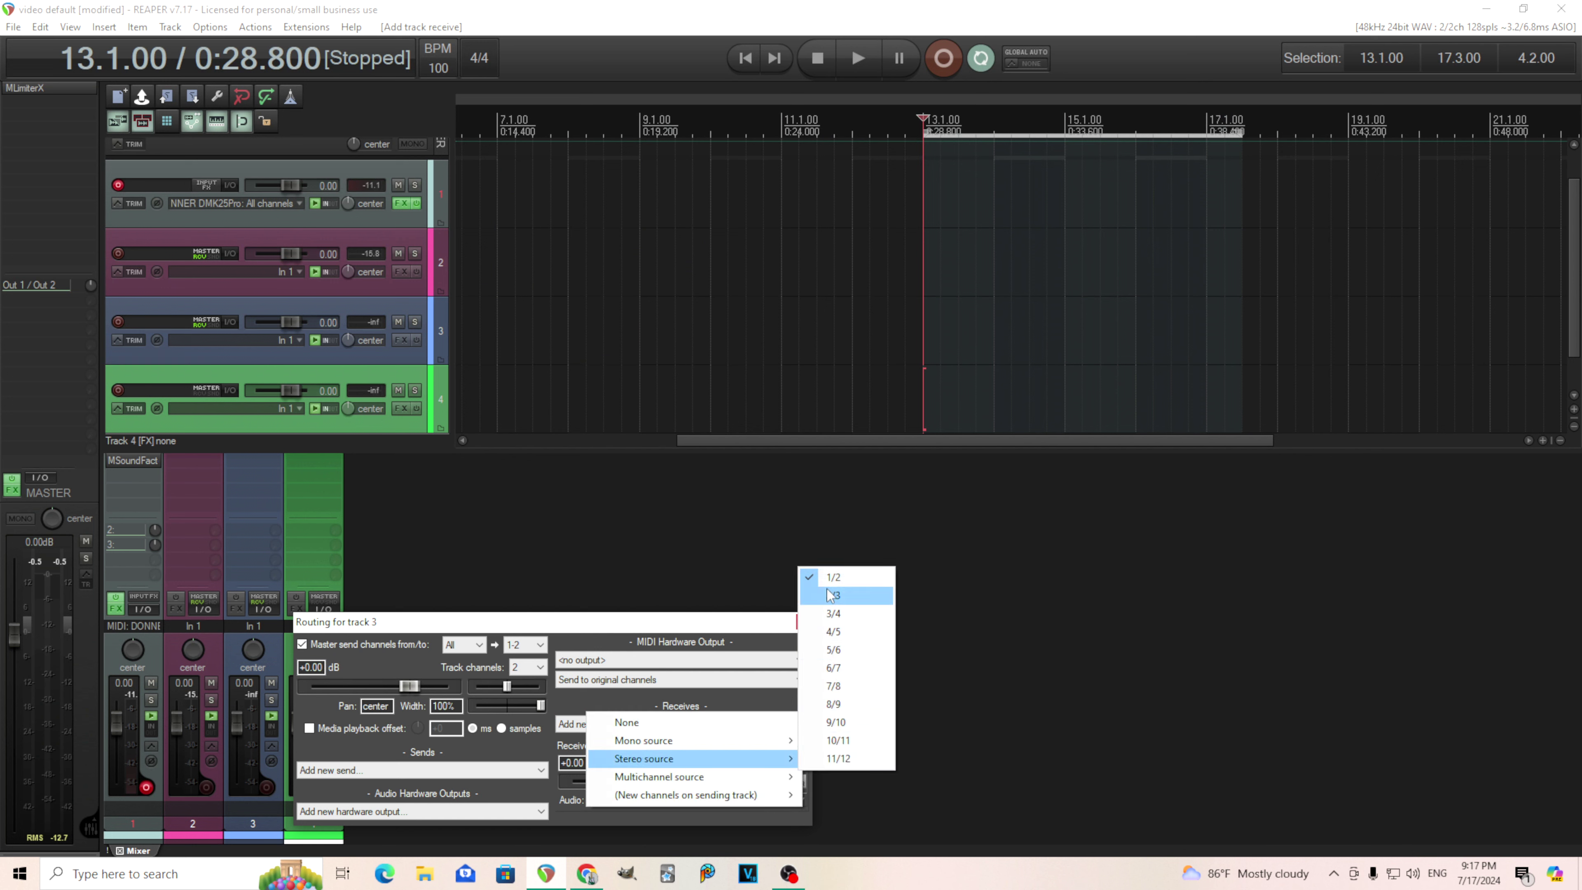
left_click(848, 649)
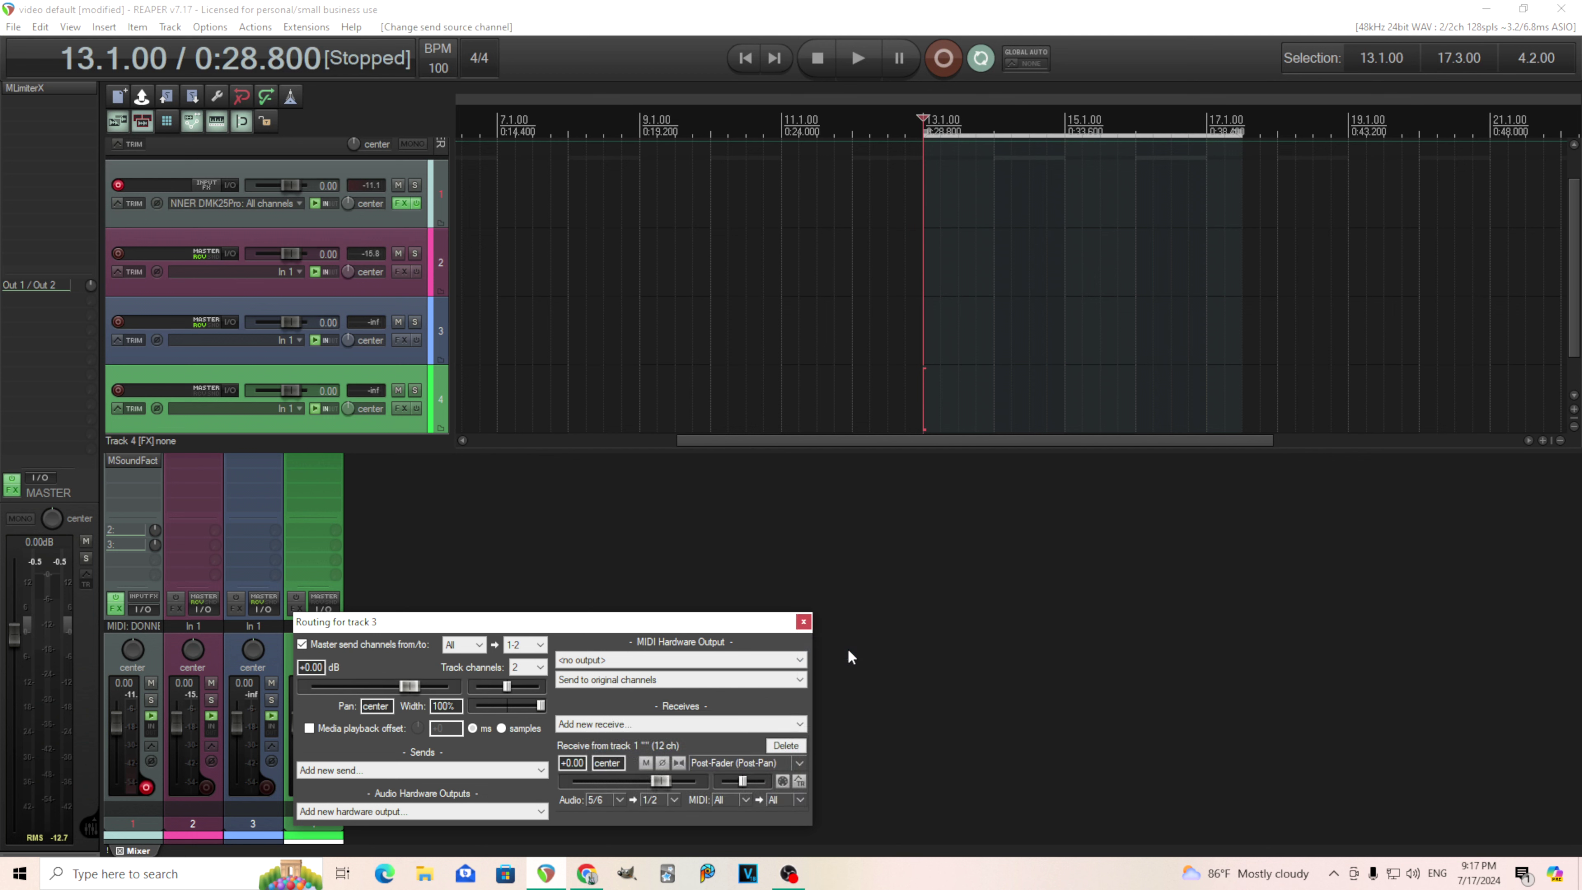
Step: Close track 3's routing, reopen MSoundFactory6out on track 1, and switch off generator columns 1 and 2
left_click(803, 621)
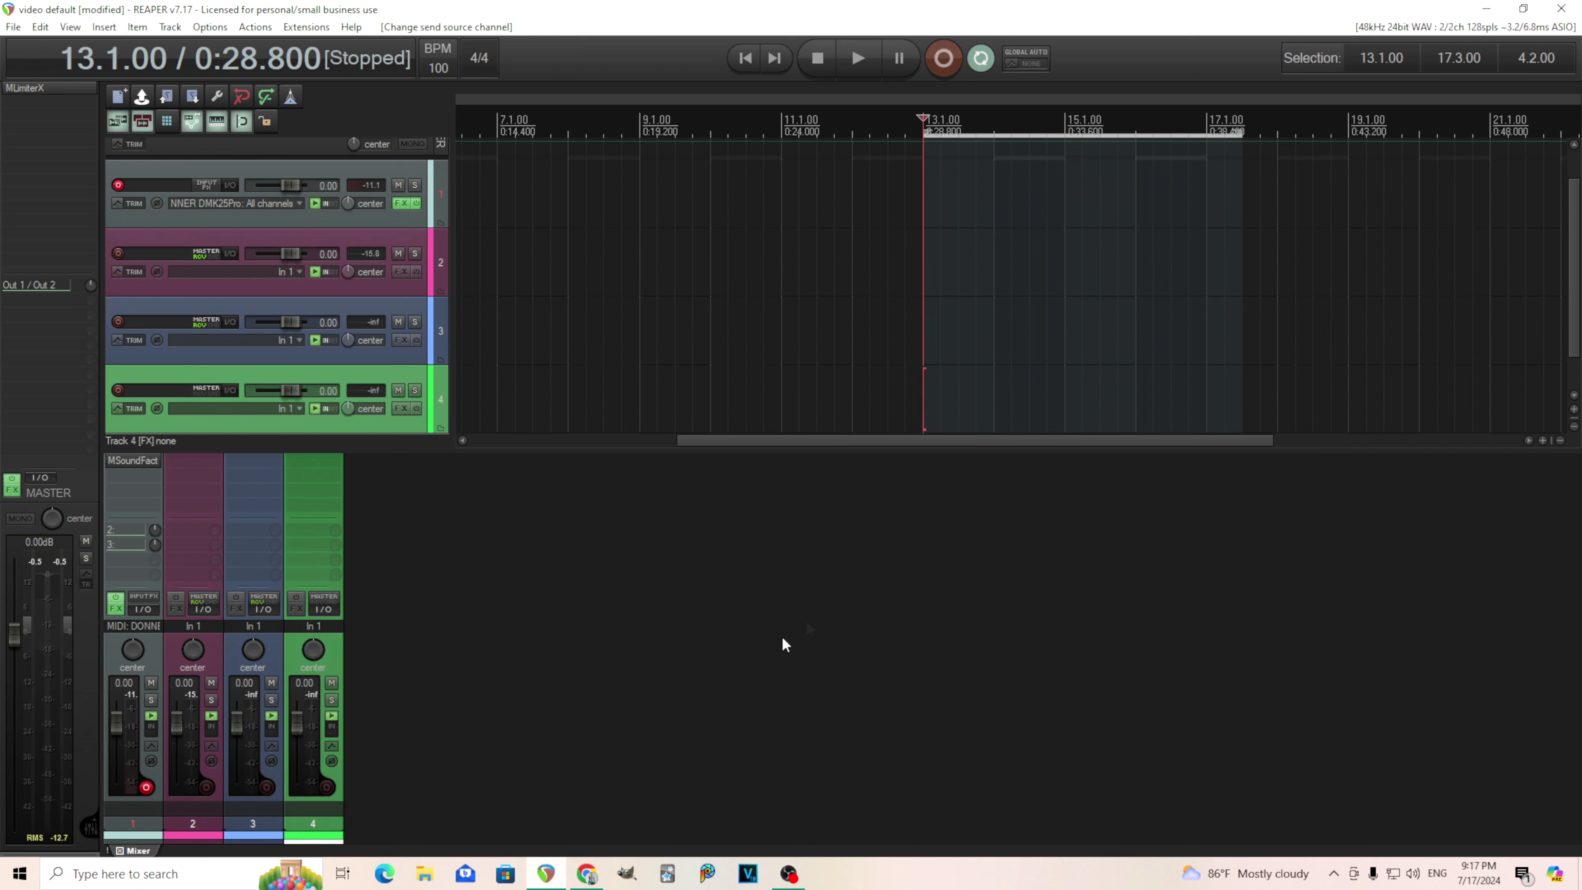
left_click(135, 460)
left_click(309, 685)
left_click(340, 682)
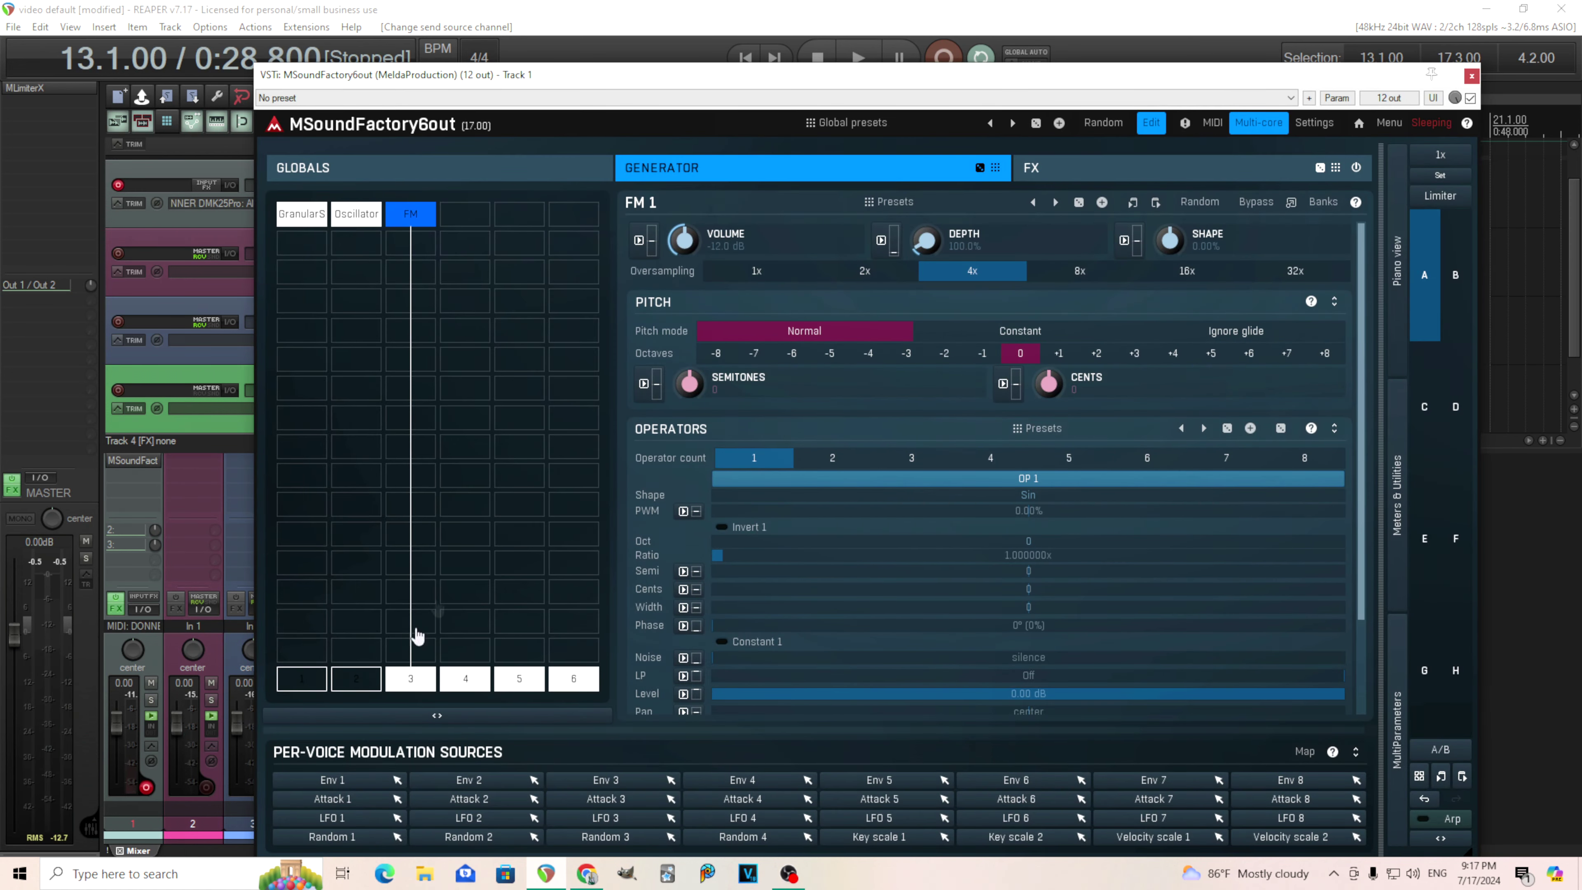
Step: Give the FM generator three operators and set its matrix to OP 2>OP 1 +81%, OP 3>OP 2 +63% and OP 3 feedback +18%
left_click(892, 459)
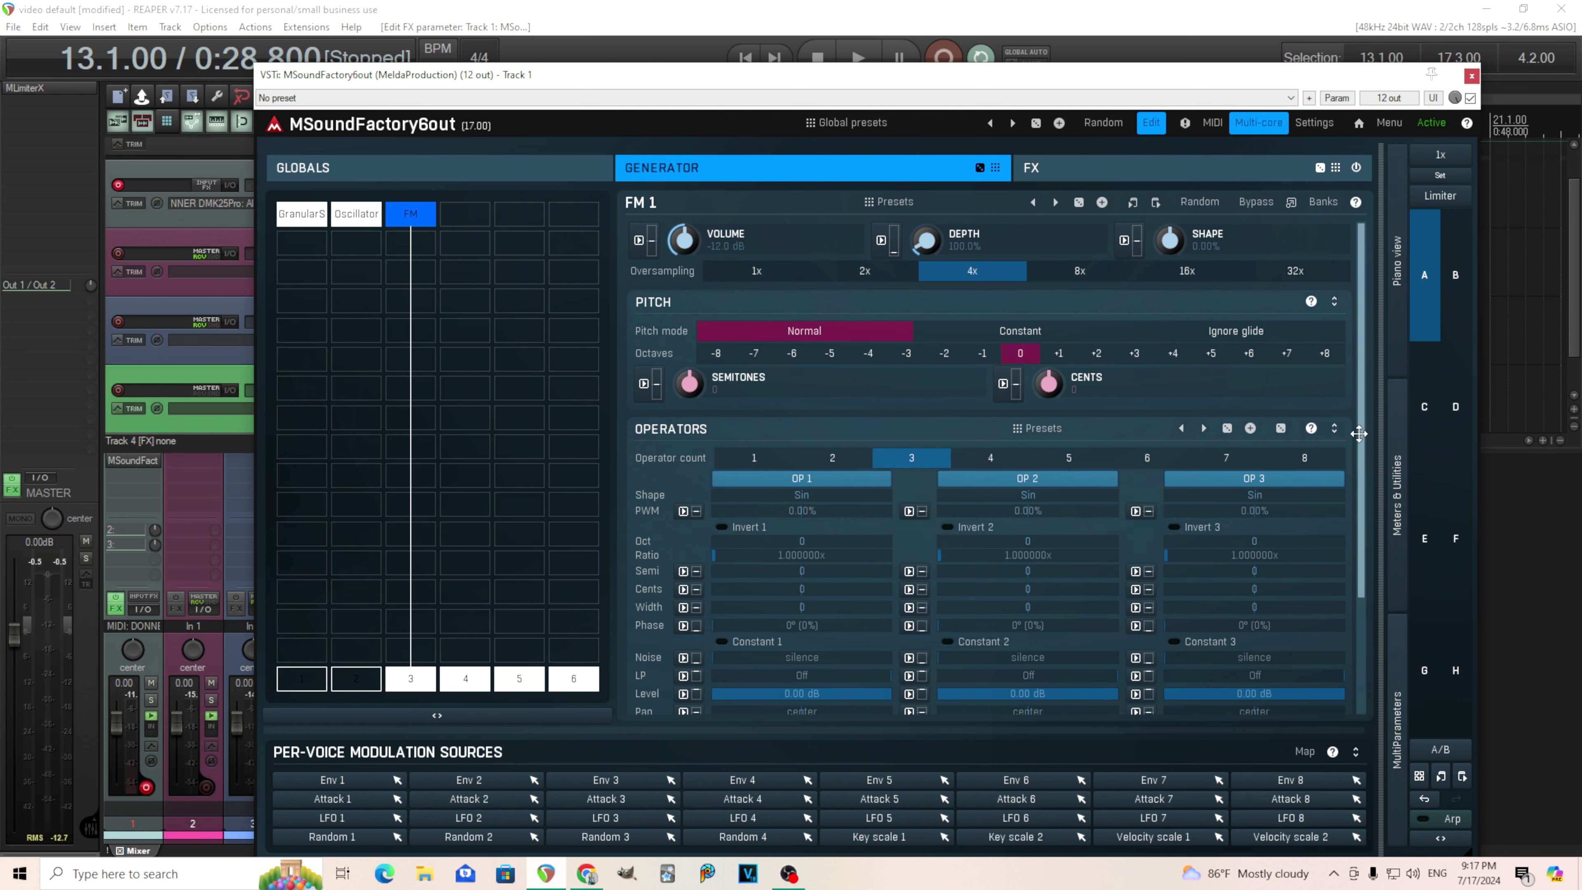
left_click_drag(1355, 431, 1348, 643)
left_click_drag(705, 652, 838, 653)
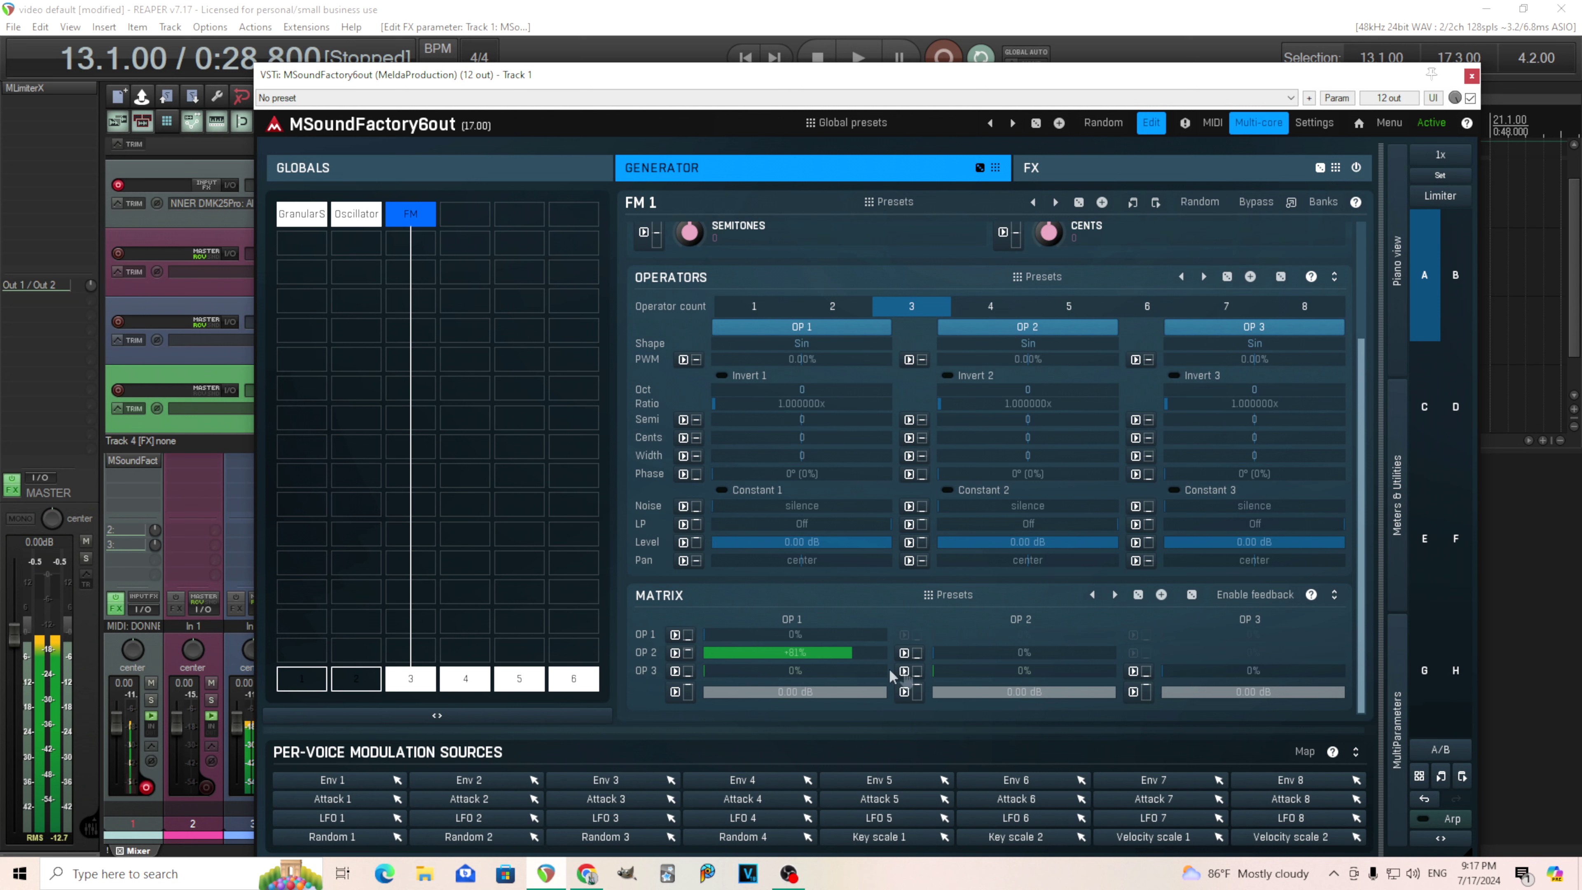
left_click_drag(940, 670, 1047, 671)
left_click_drag(1165, 671, 1179, 672)
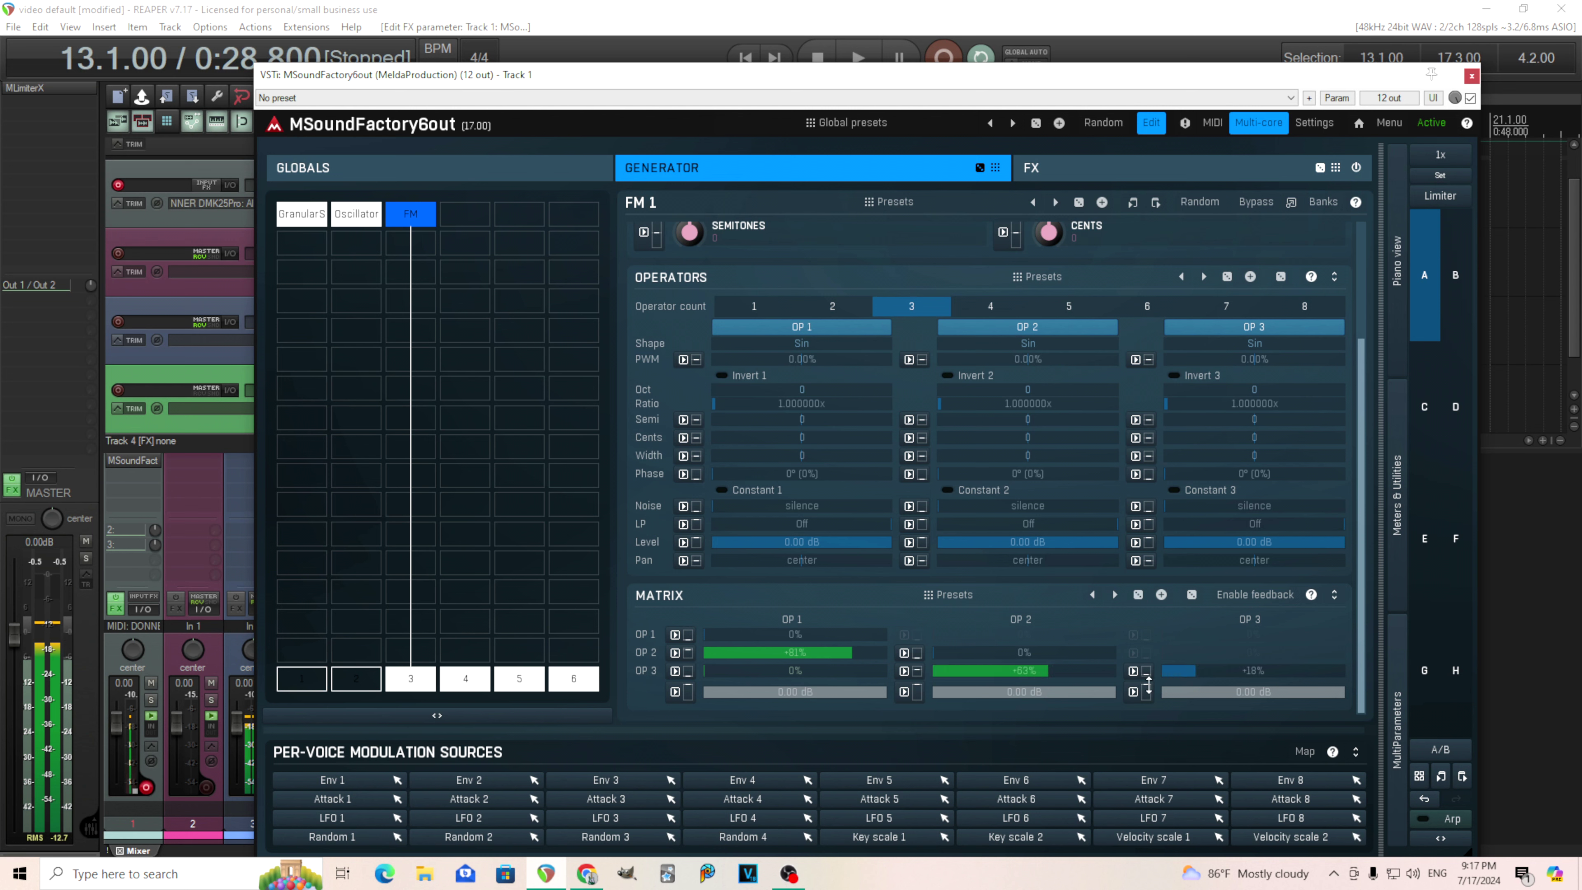
left_click(1470, 76)
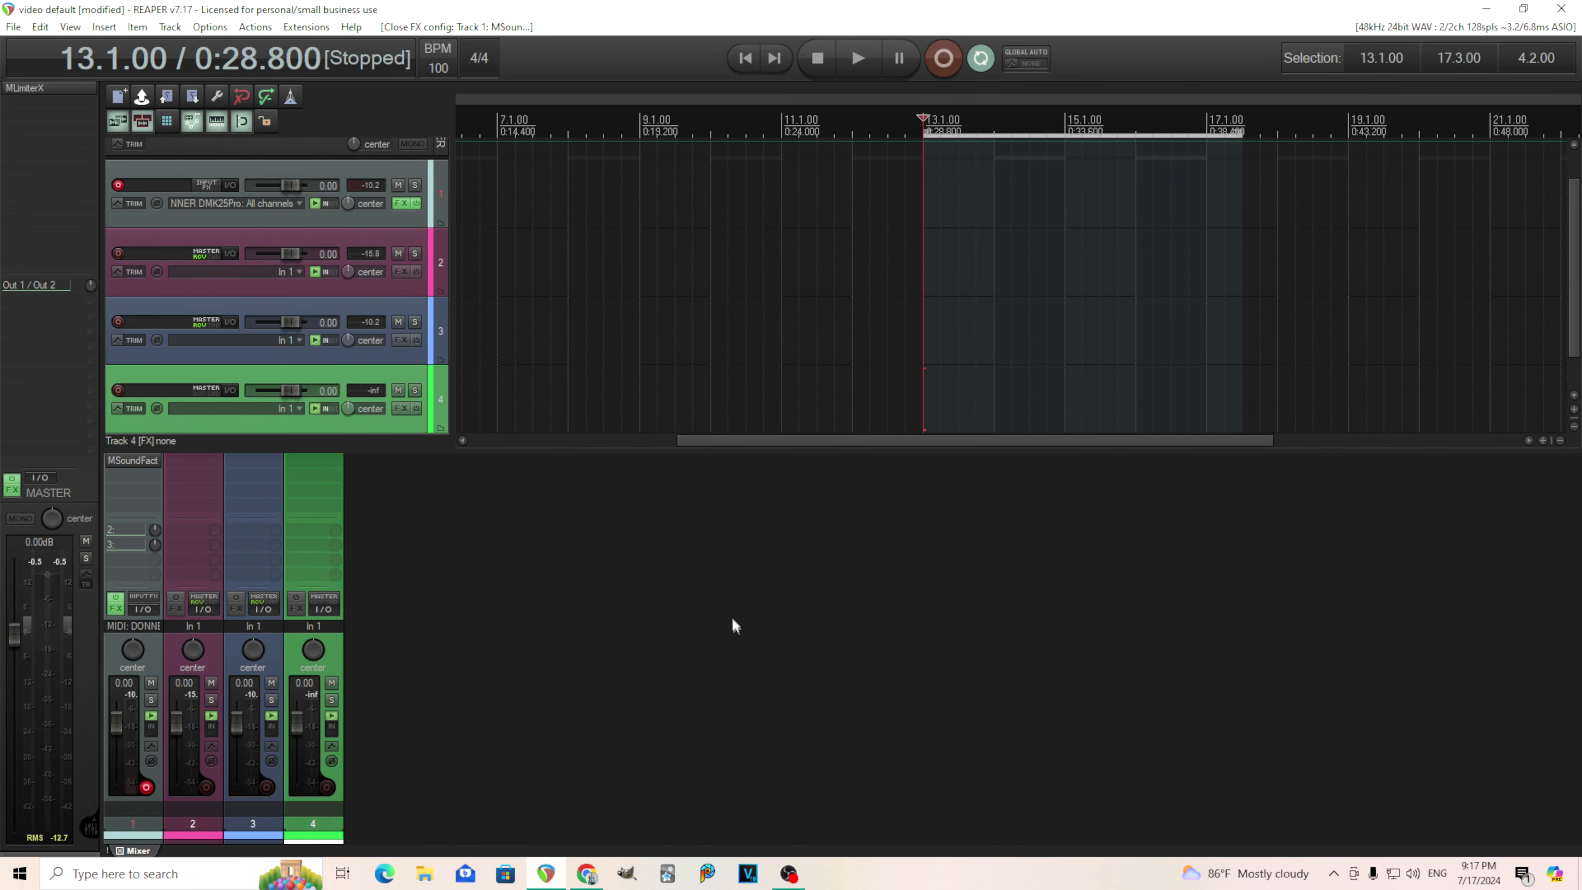
Step: Narrow track 3's stereo width to 0% in its routing settings
left_click(329, 609)
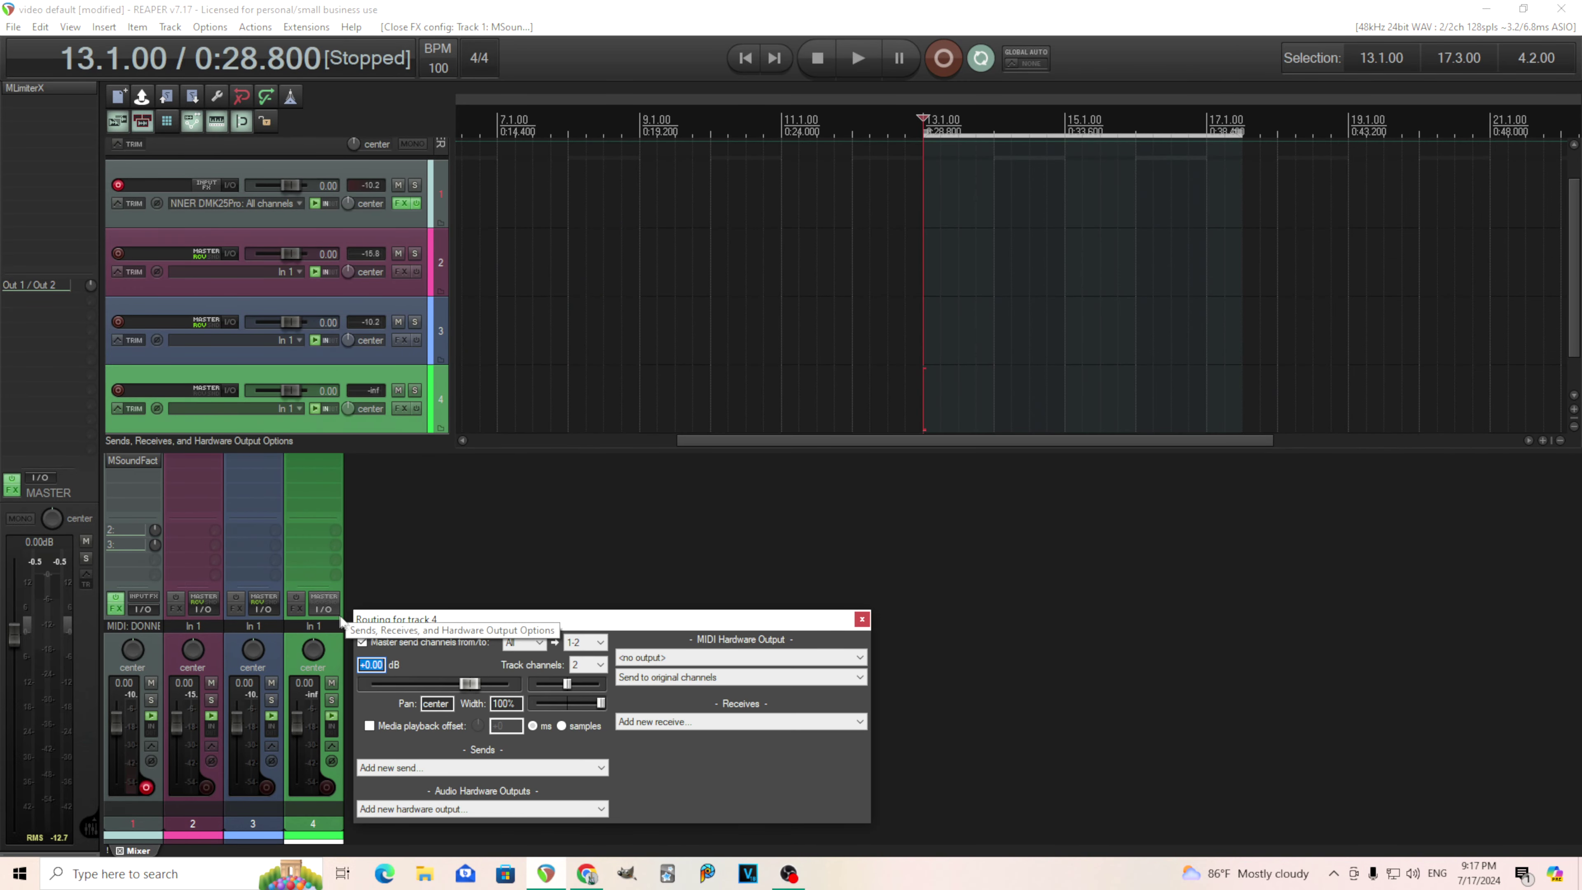
left_click(599, 703)
mouse_move(599, 703)
left_mouse_down()
mouse_move(582, 703)
mouse_move(601, 704)
left_mouse_up()
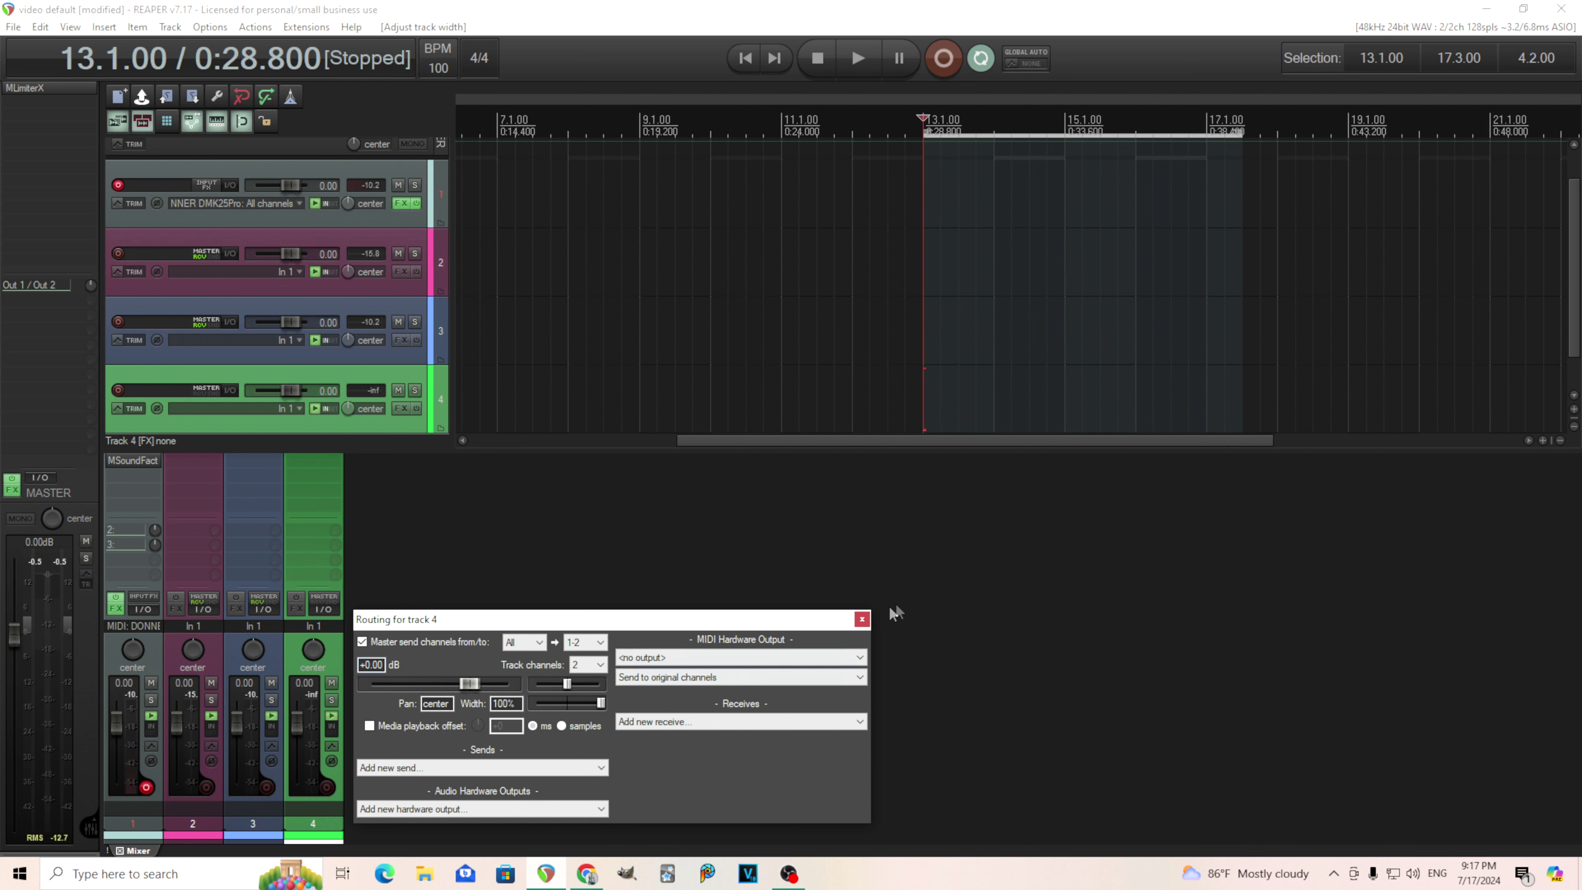
left_click(263, 609)
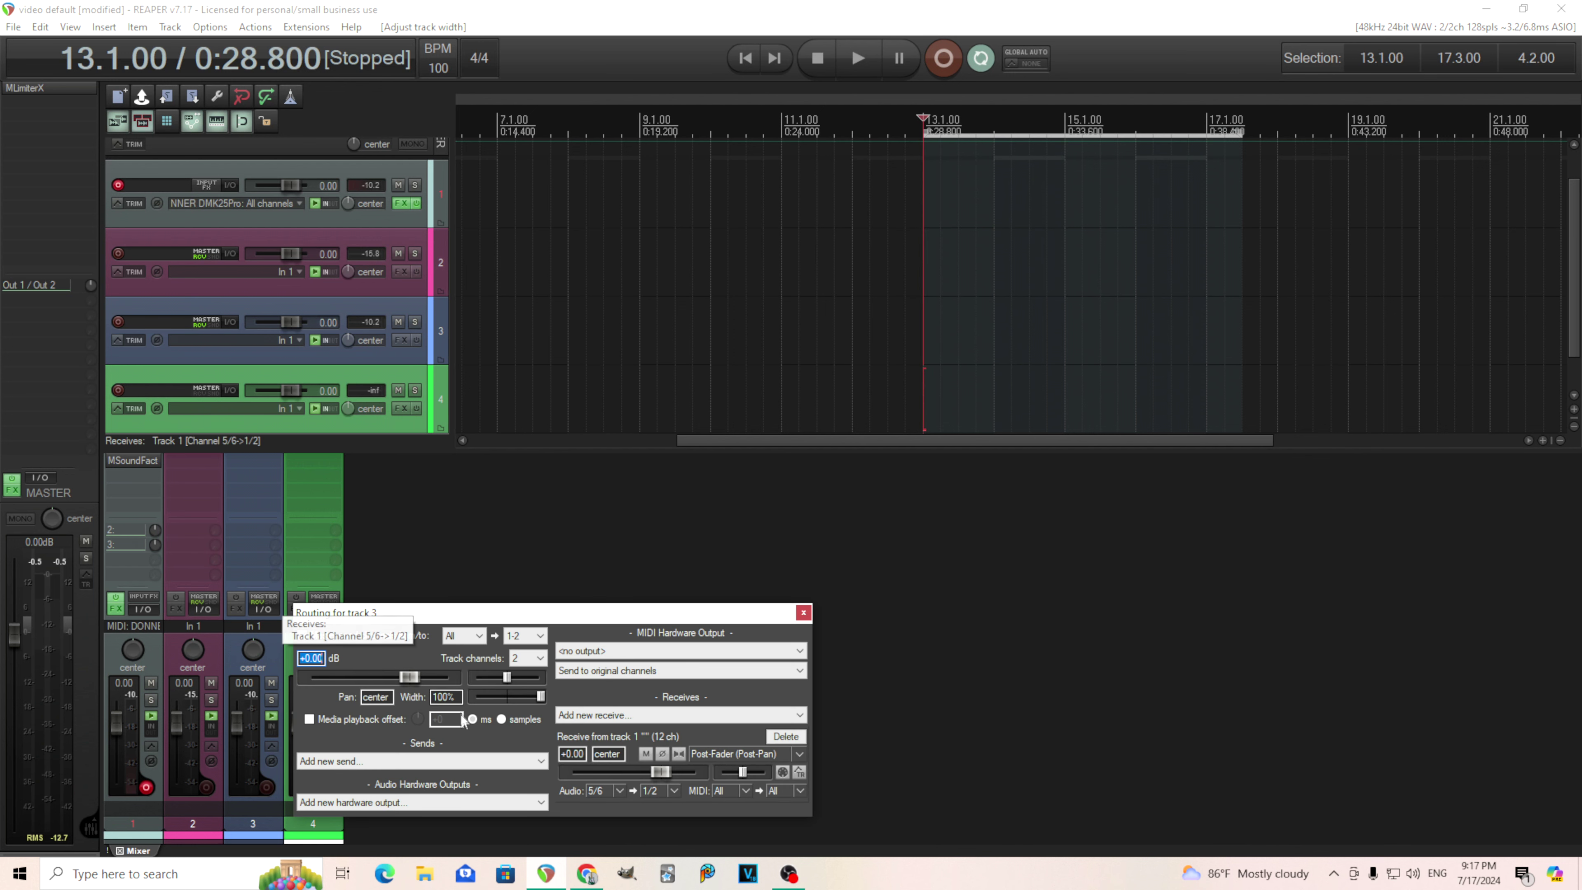
left_click_drag(540, 696, 511, 696)
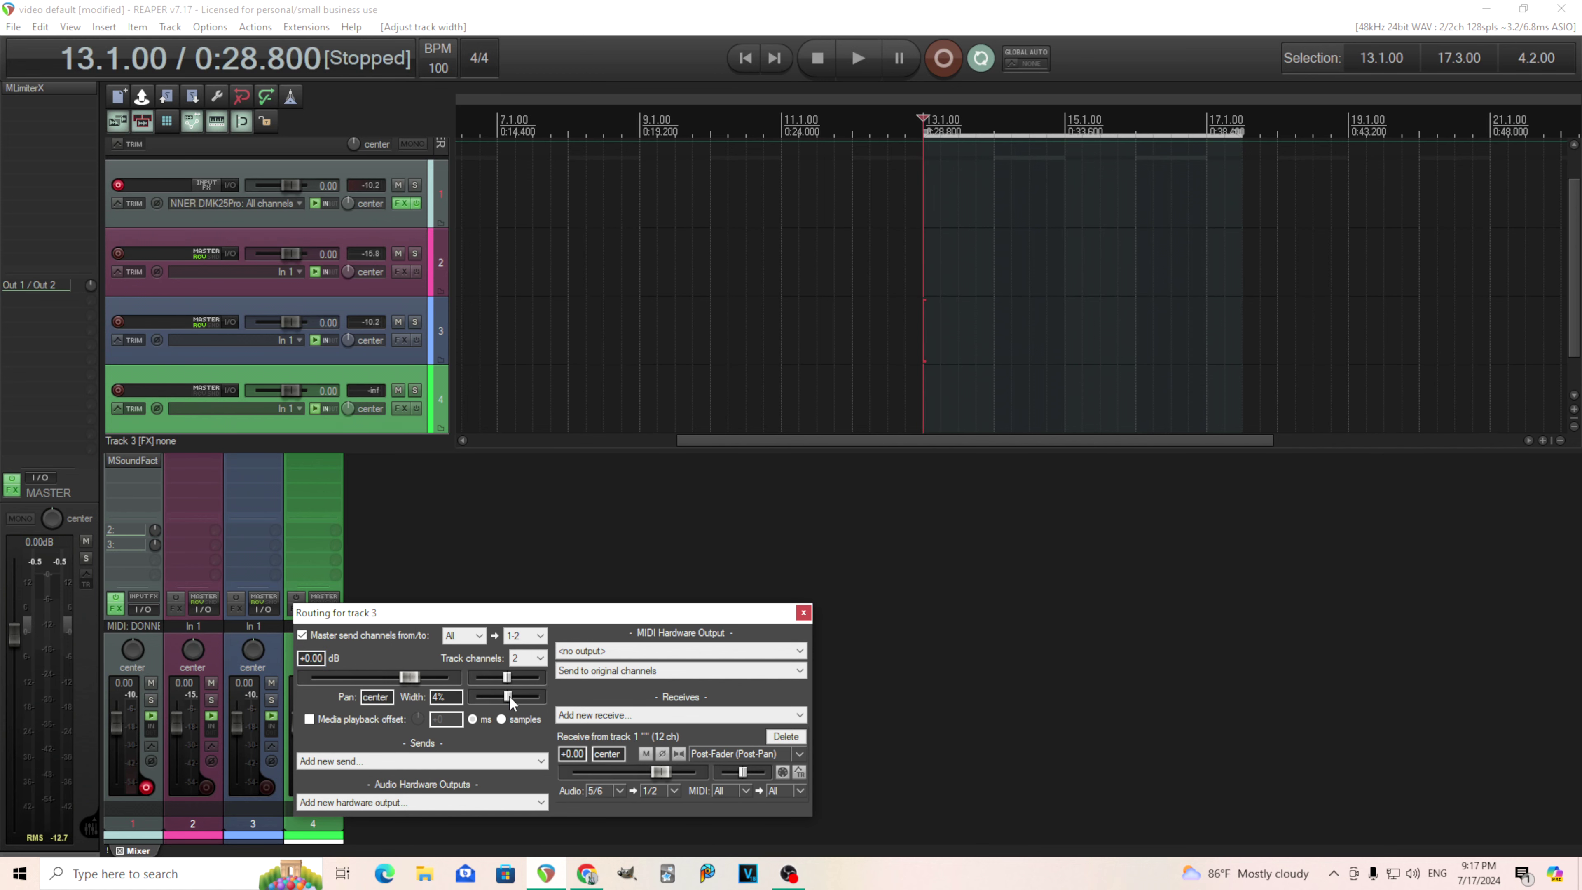
left_click(803, 613)
Step: Raise OP 1's Width slightly in the FM generator of MSoundFactory6out and close the synth window
left_click(130, 460)
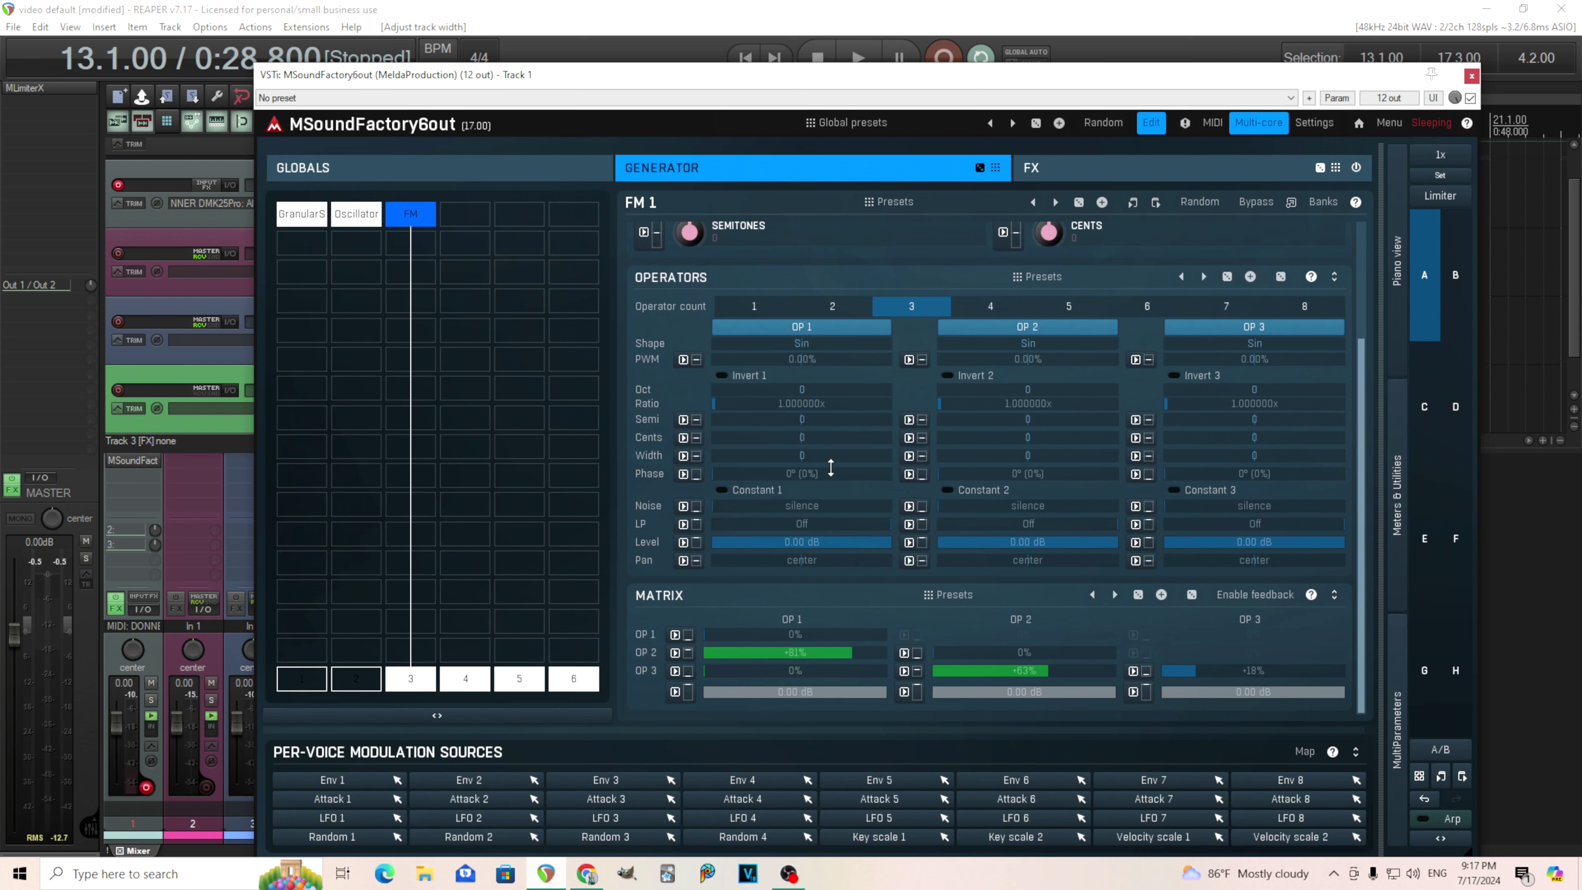
left_click_drag(806, 455, 802, 455)
left_click(1469, 77)
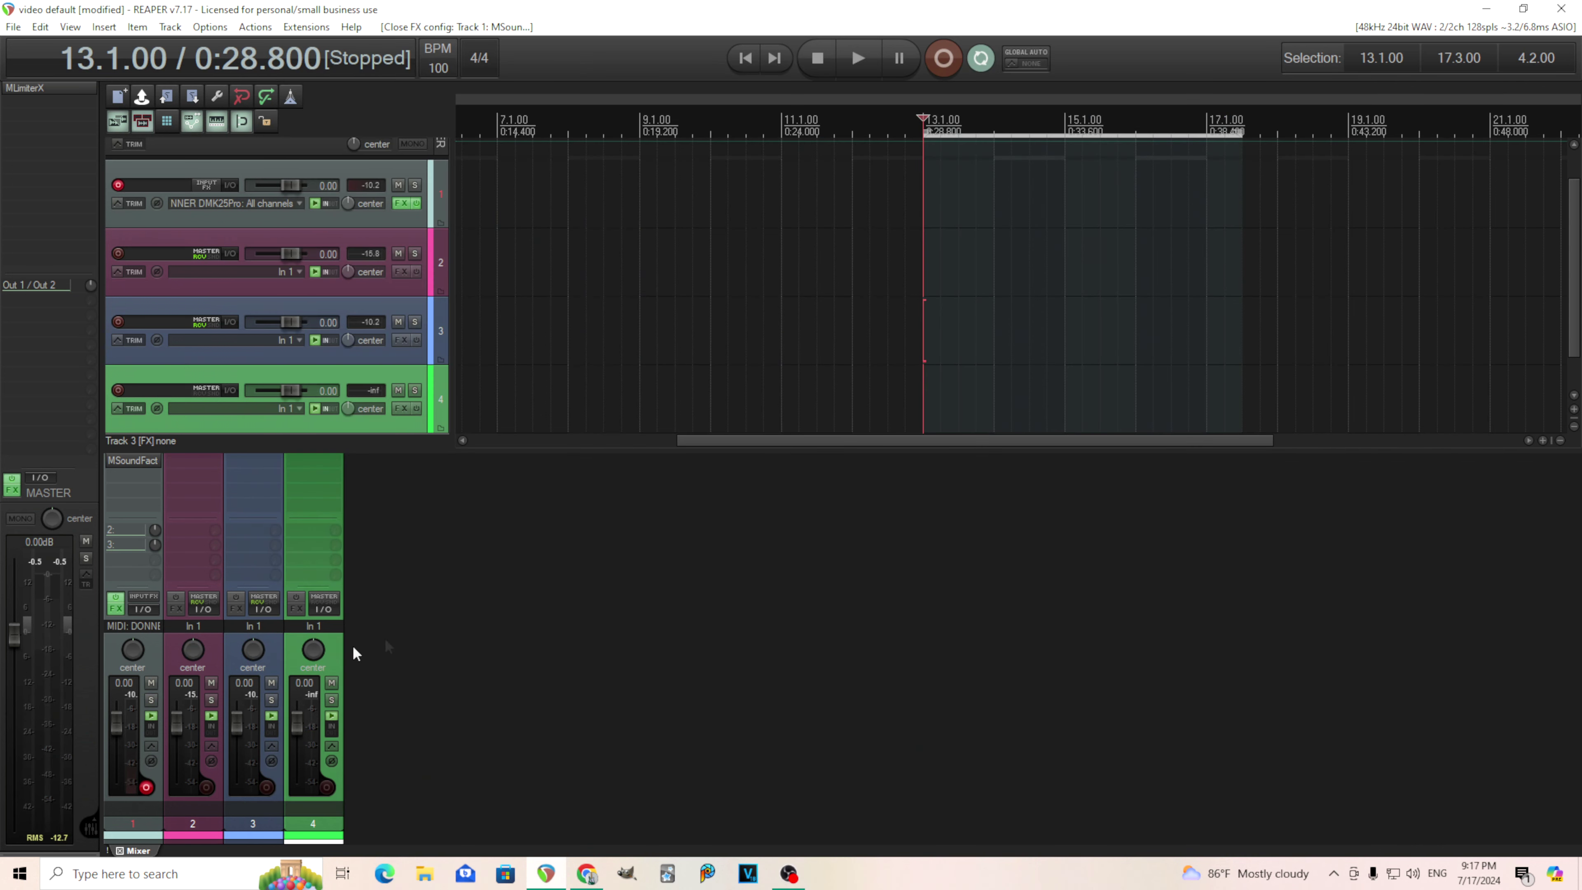
Step: Restore track 3's stereo width to 100% in its routing settings
left_click(264, 608)
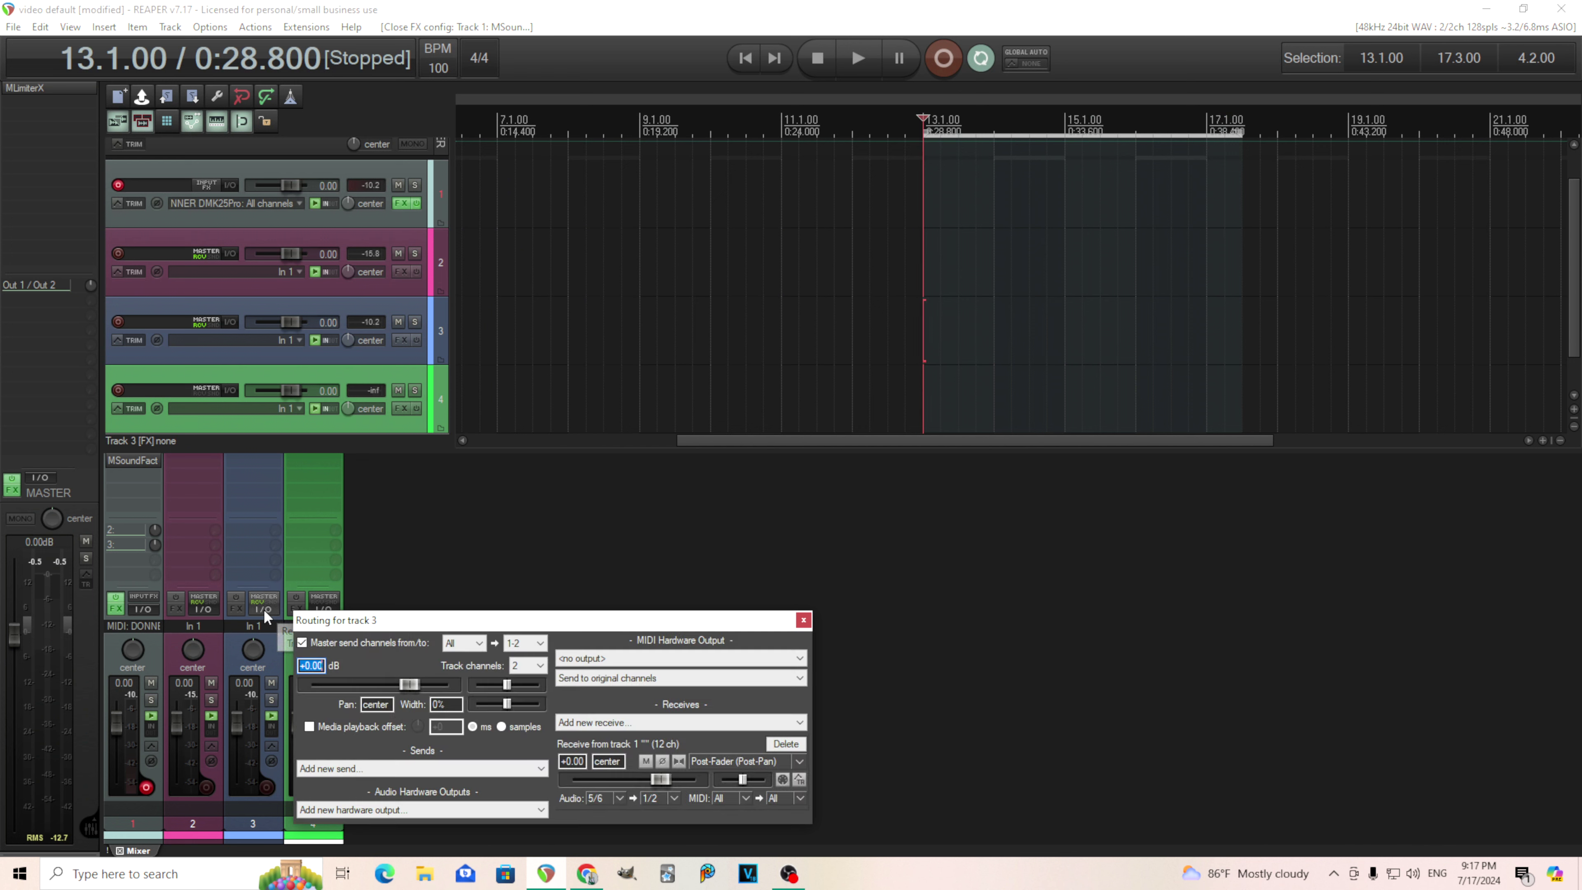
left_click_drag(507, 703, 540, 704)
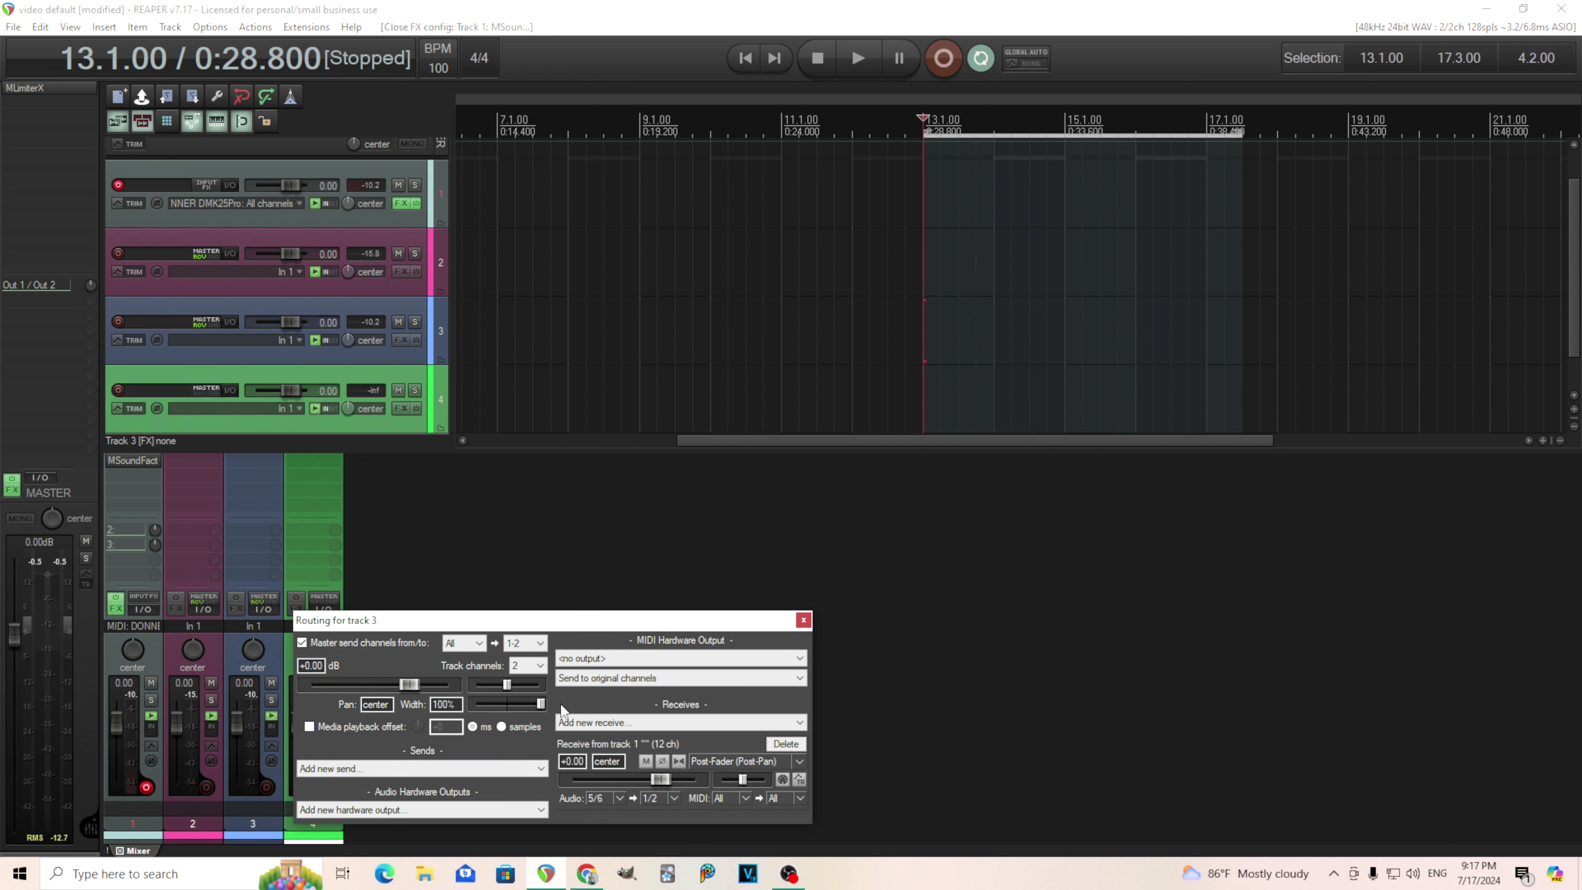
left_click(803, 620)
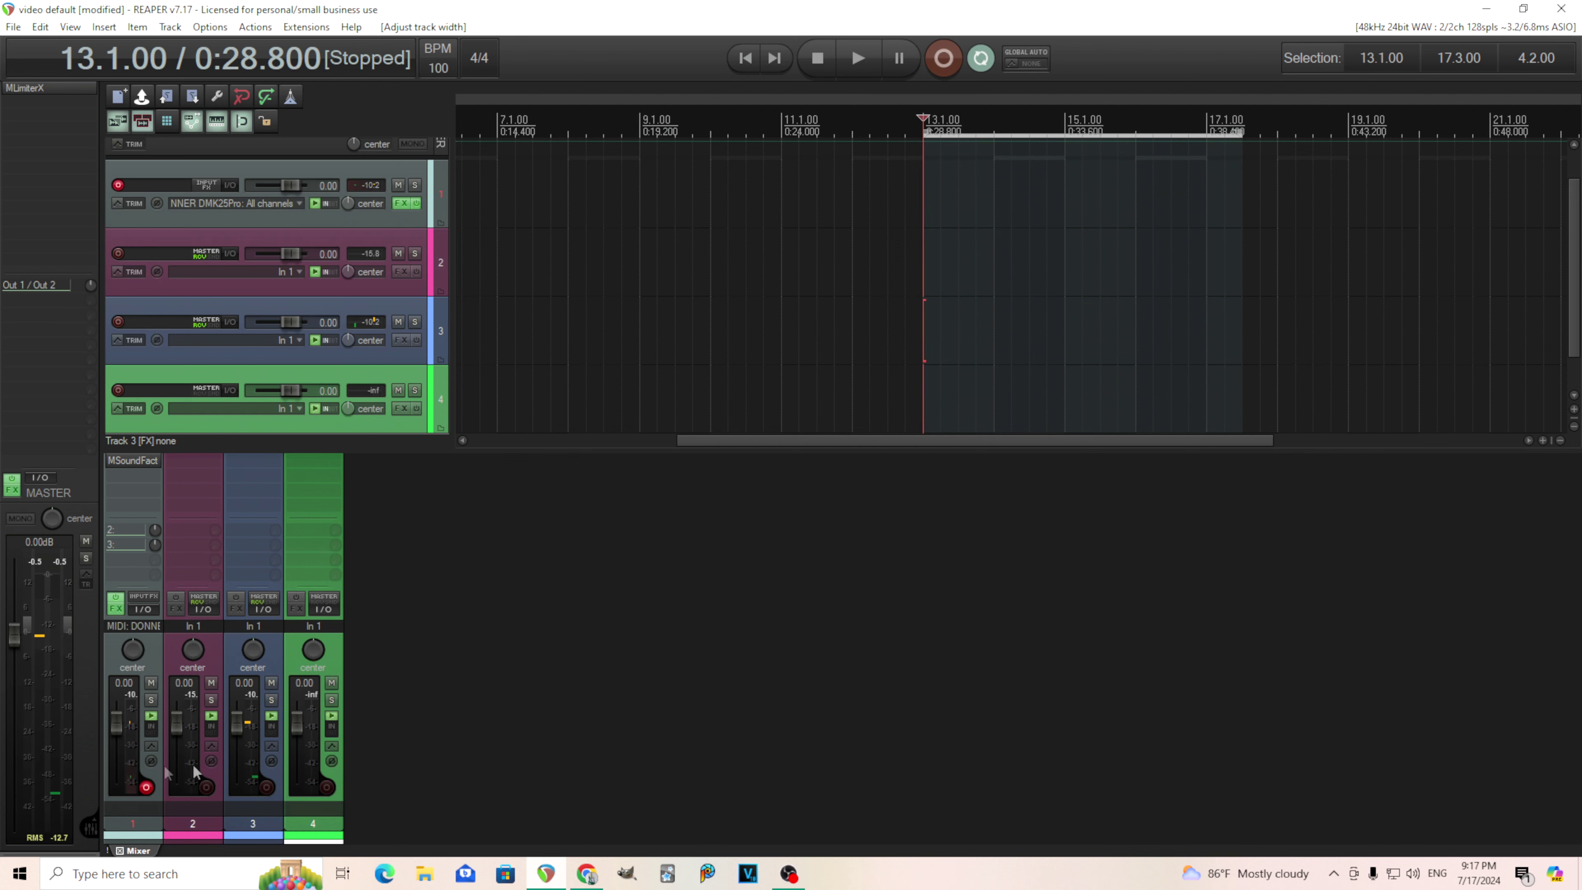
Step: Reopen MSoundFactory6out and switch generator columns 1 and 2 back on
left_click(137, 464)
left_click(303, 682)
left_click(353, 684)
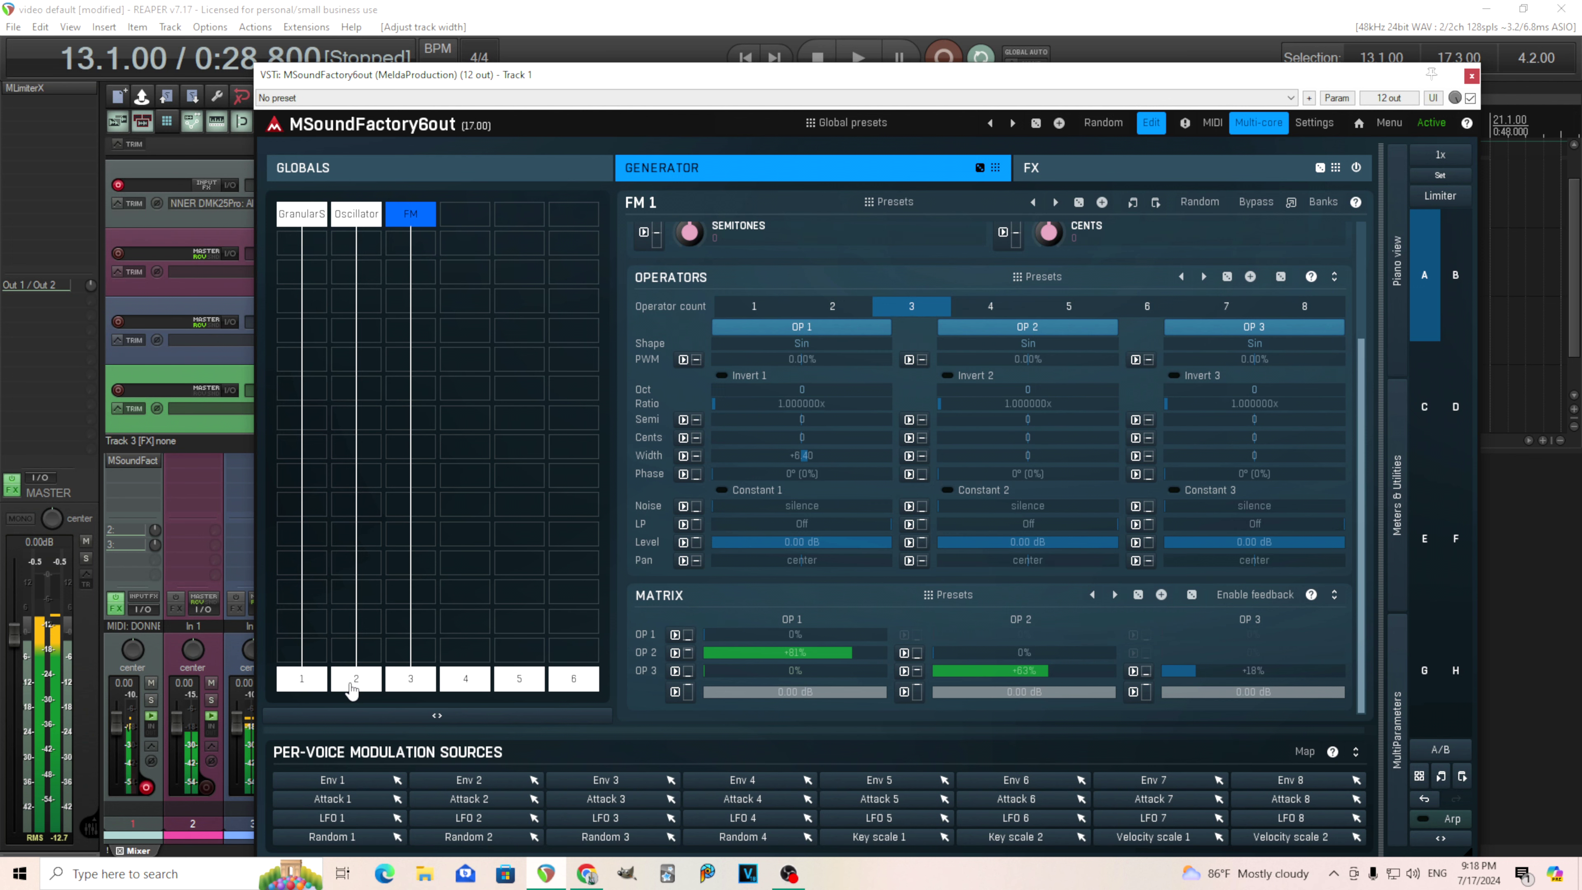
Step: Add a String generator to the first slot of column 4 and close the synth window
left_click(491, 215)
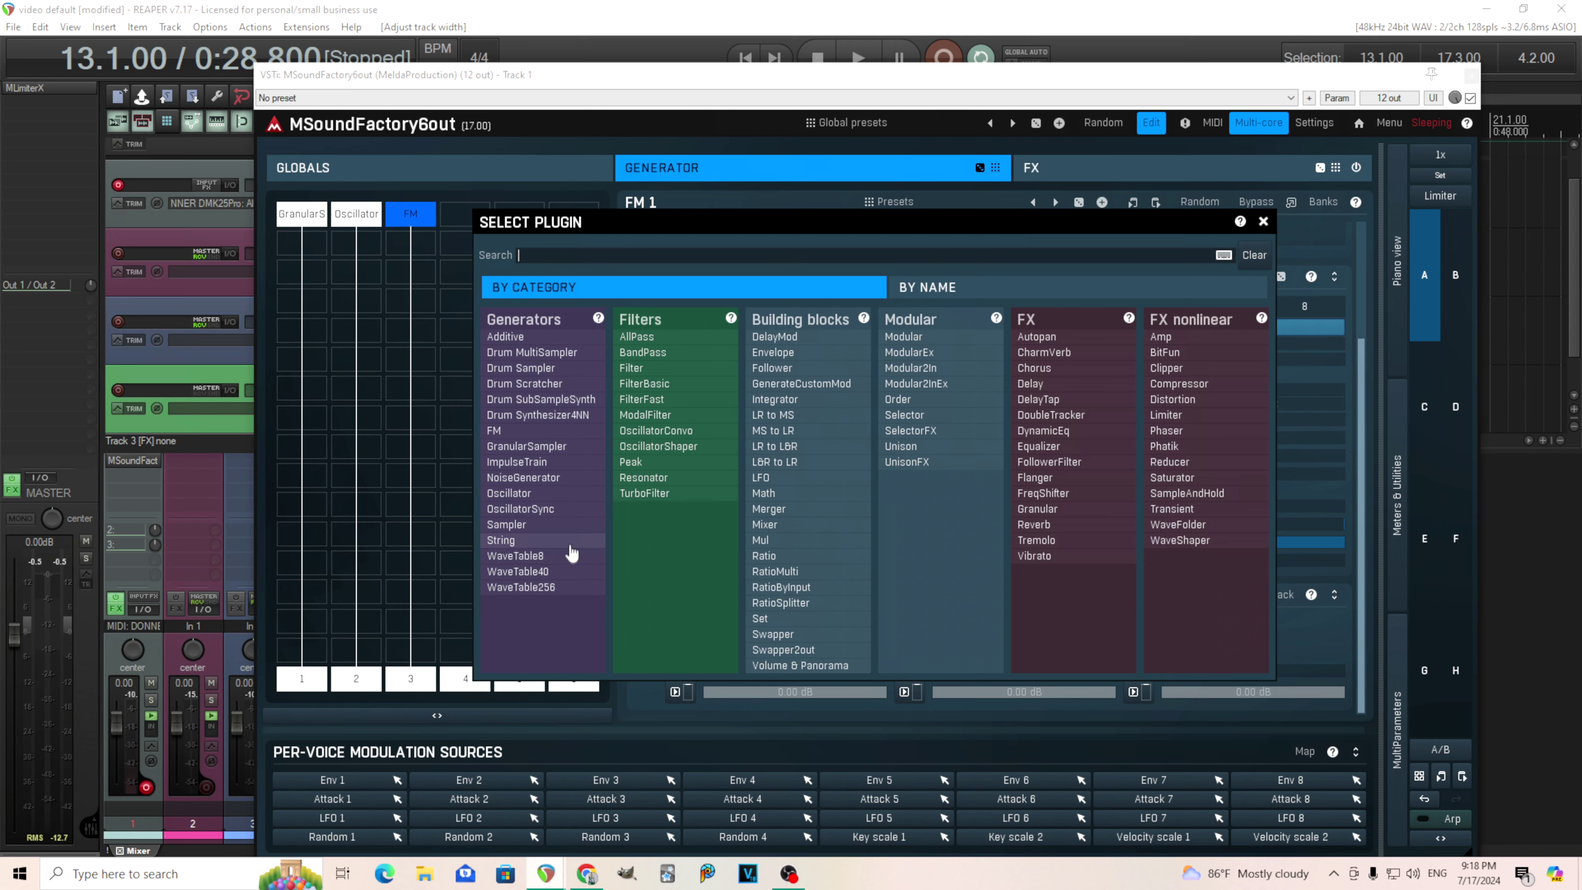
left_click(504, 540)
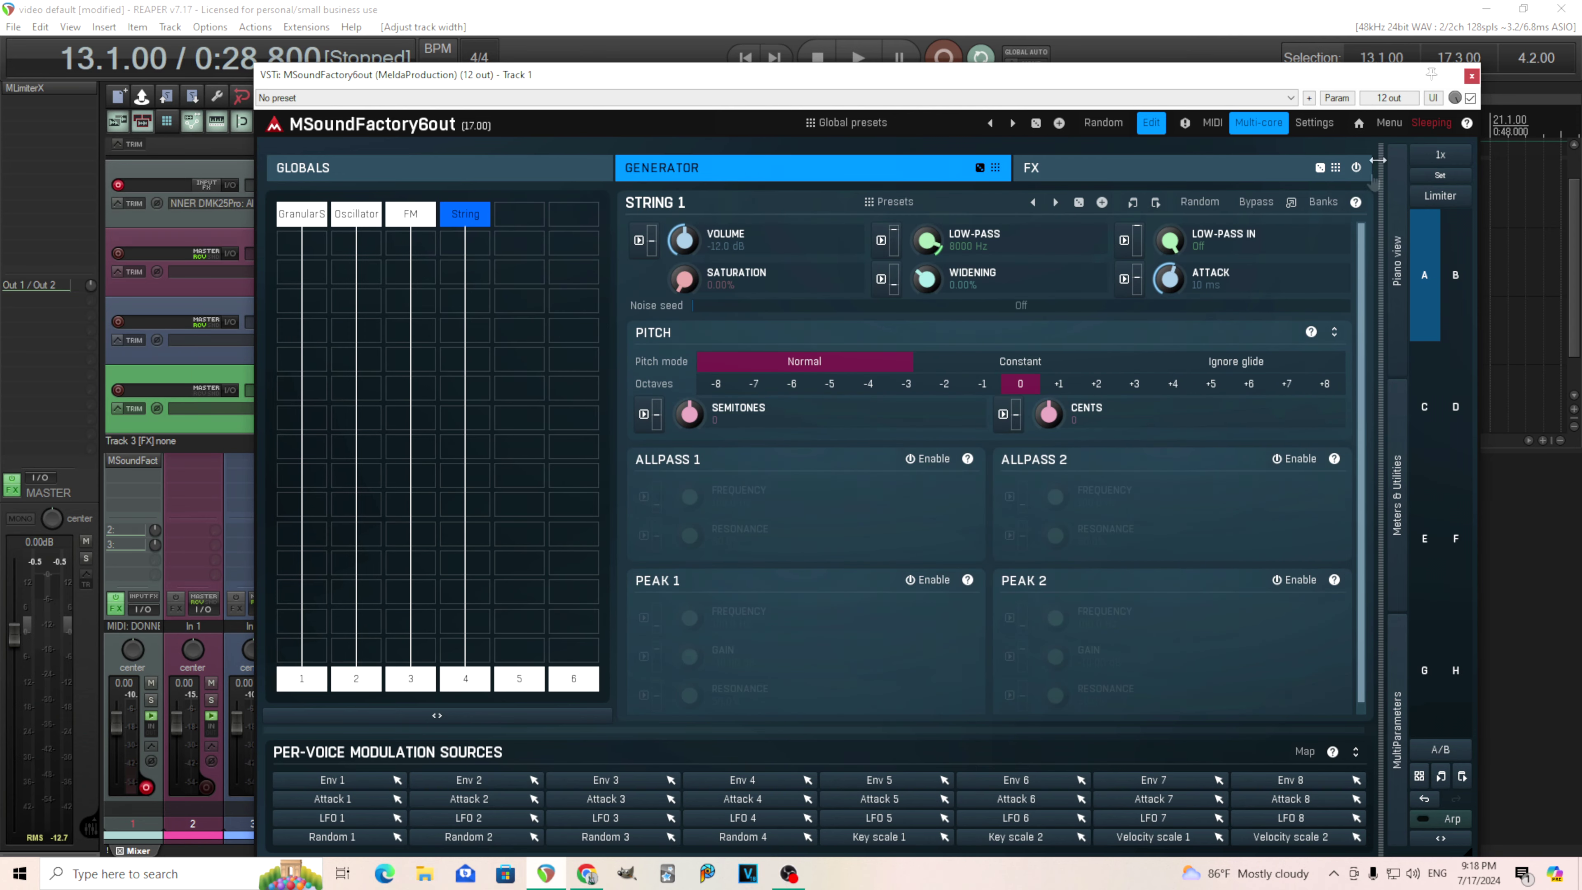
left_click(1471, 77)
Step: Add a receive from track 1 to track 4, taking its audio from stereo source channels 7/8
left_click(323, 609)
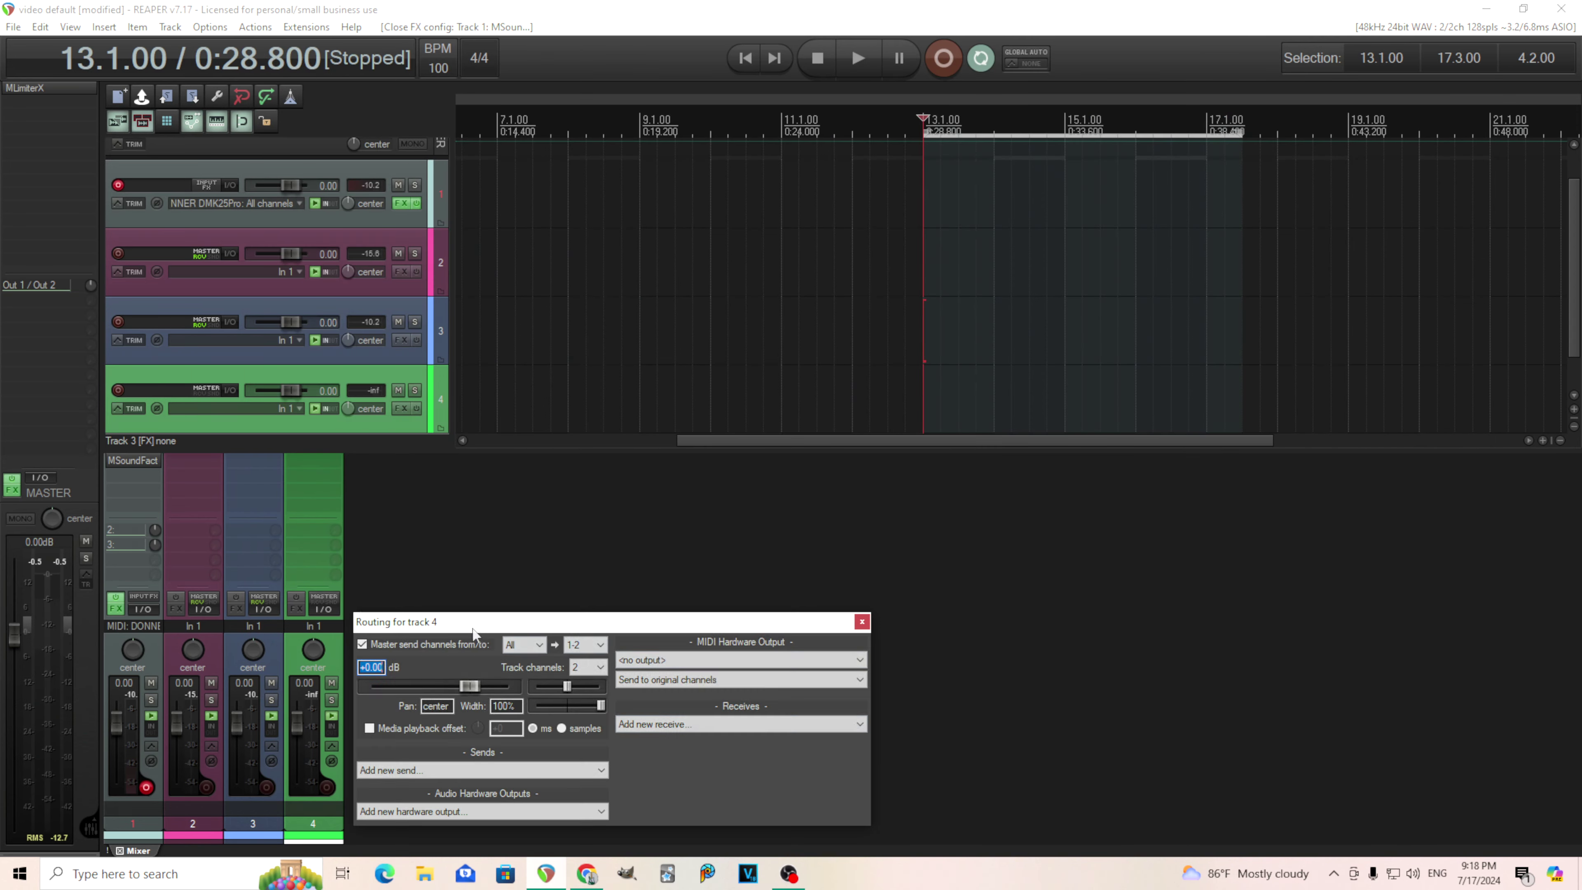
left_click(775, 728)
left_click(694, 751)
left_click(672, 805)
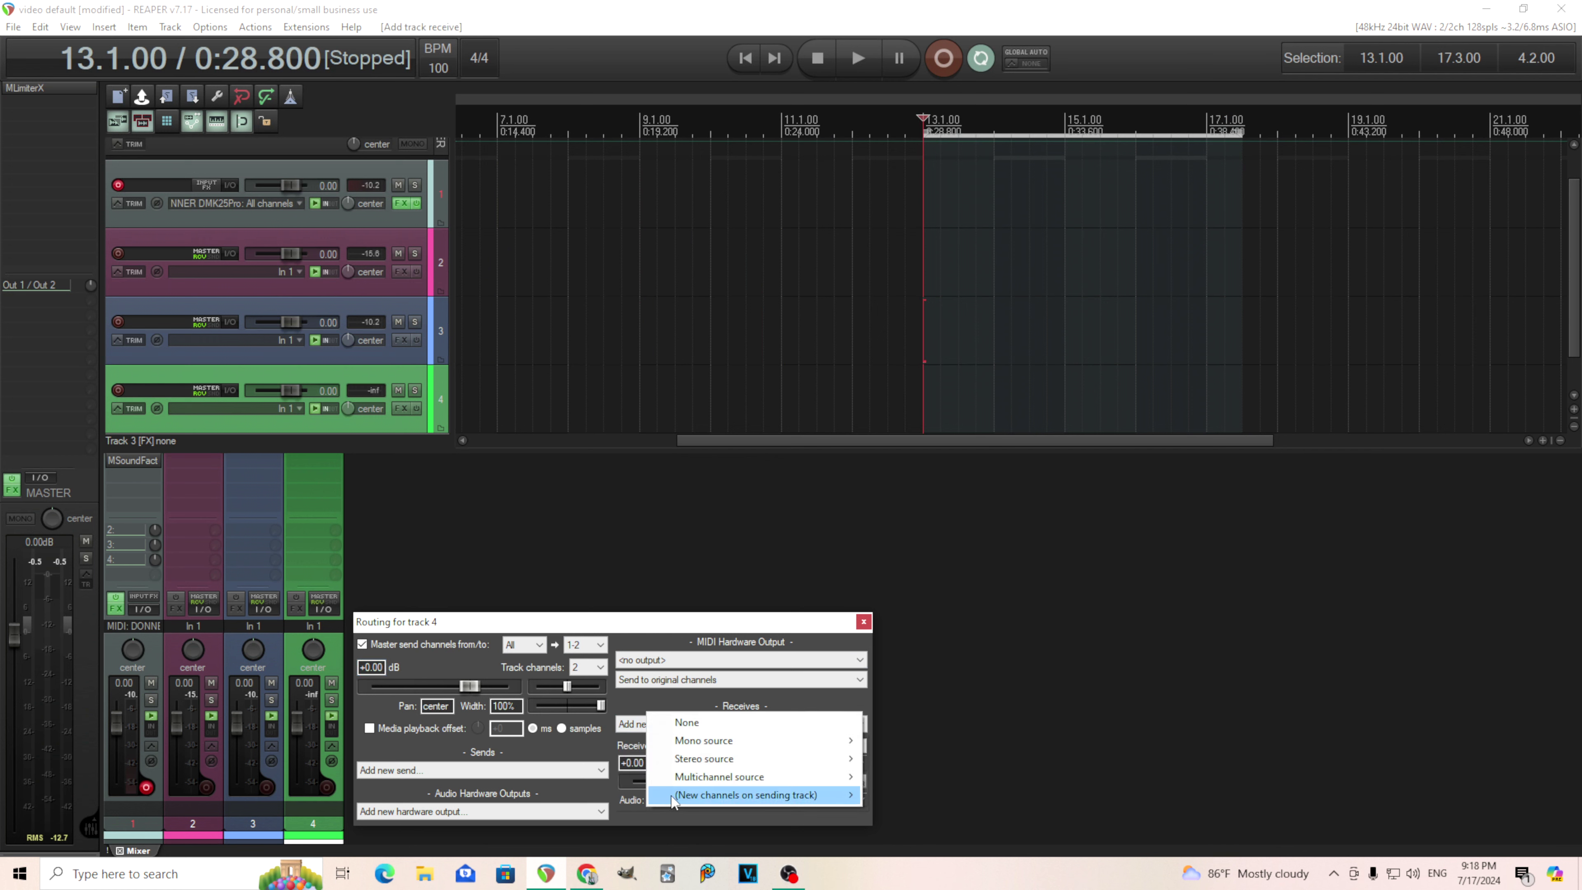
mouse_move(778, 757)
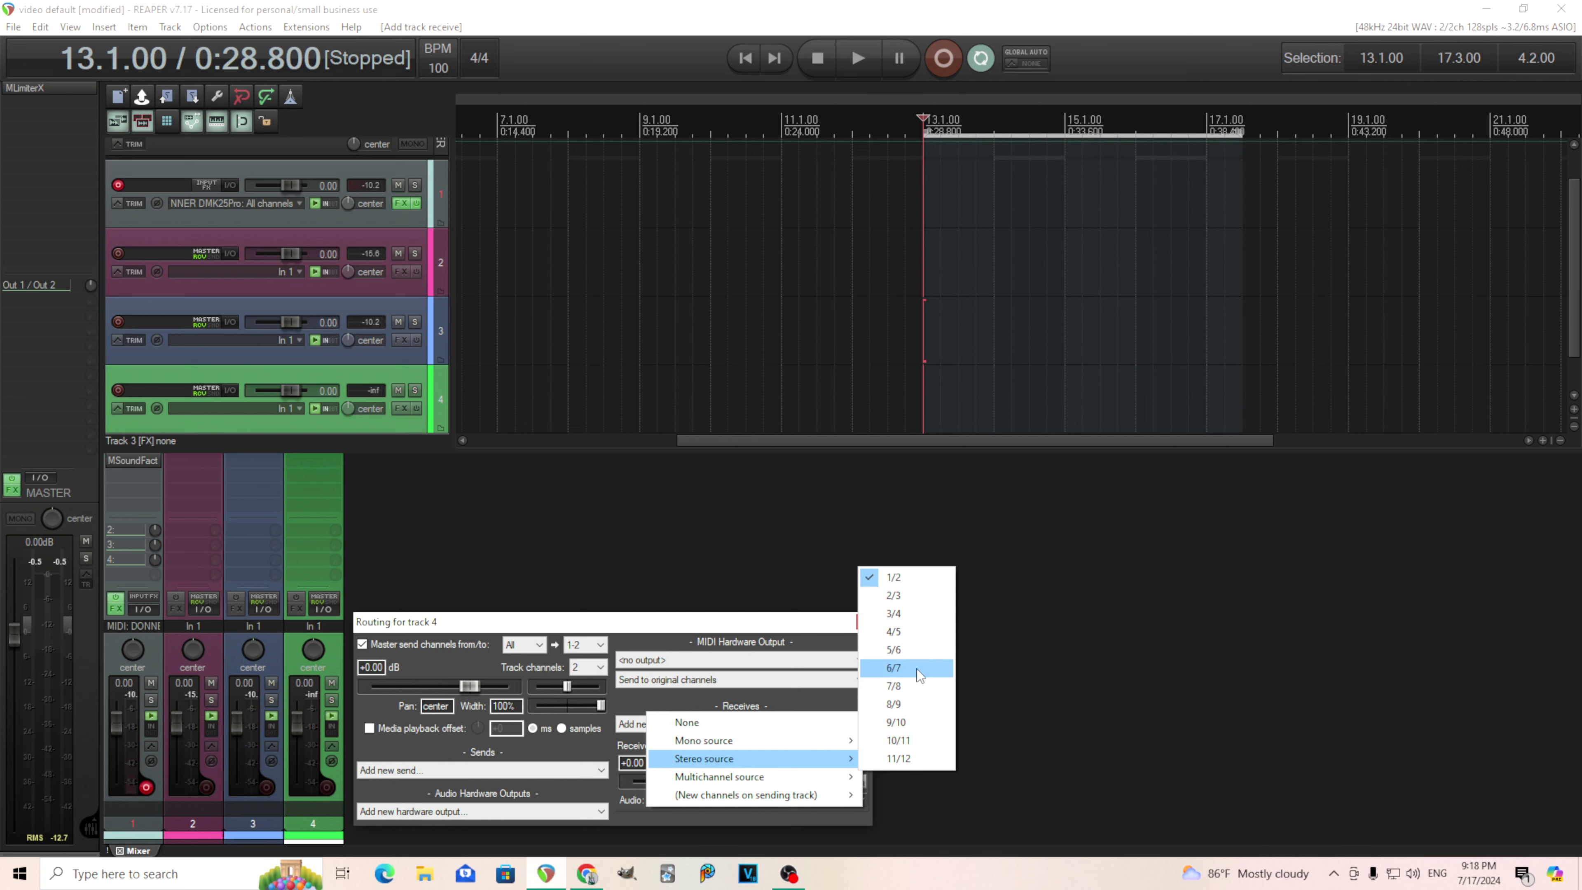
left_click(914, 684)
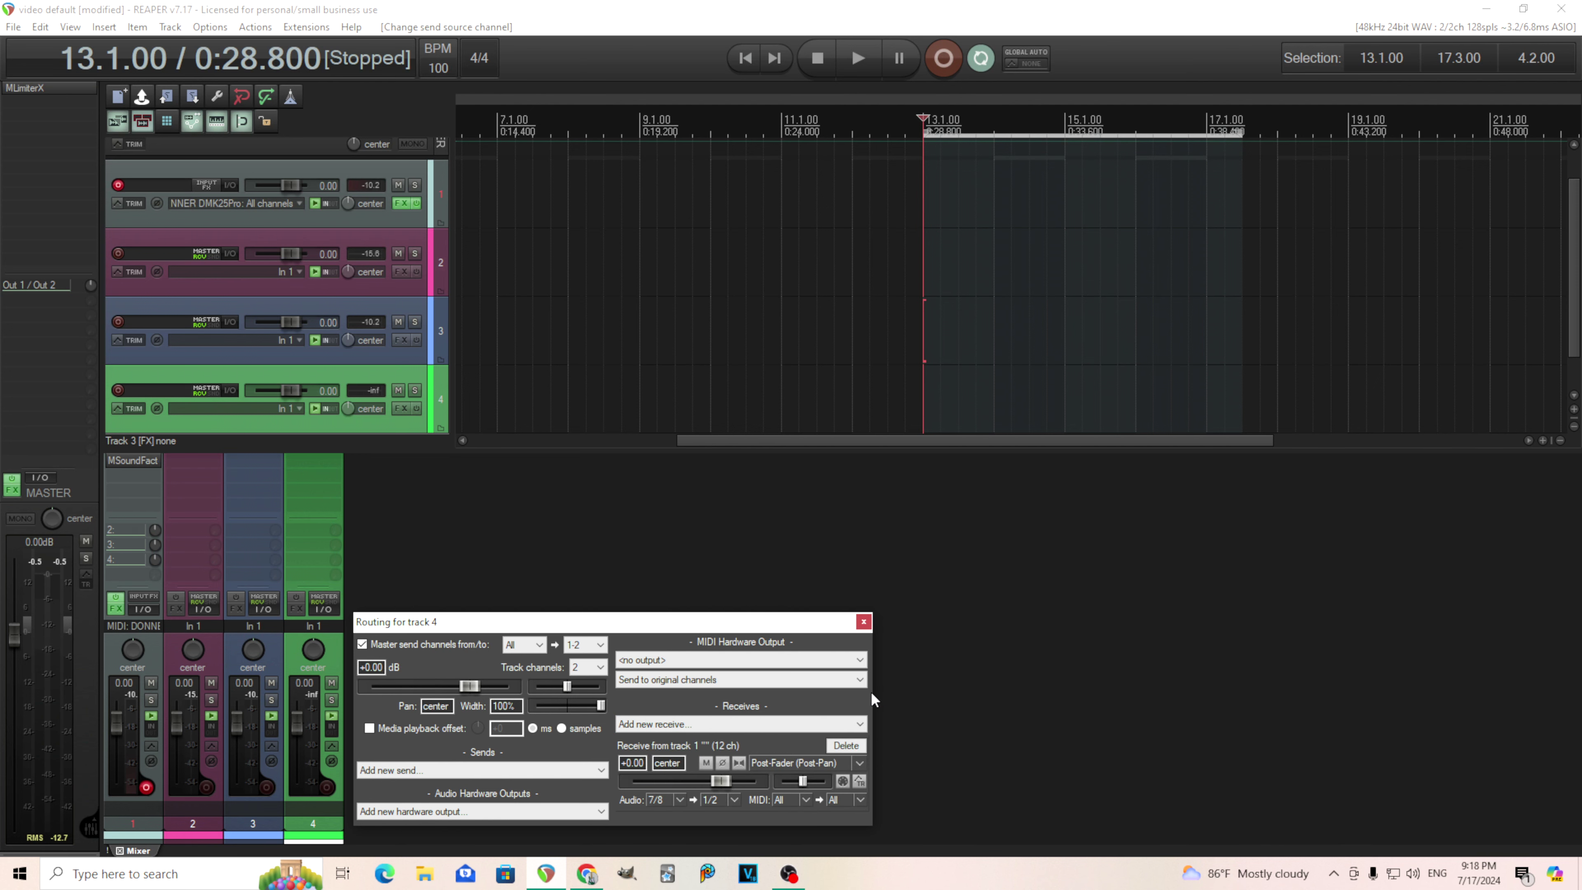
left_click(862, 621)
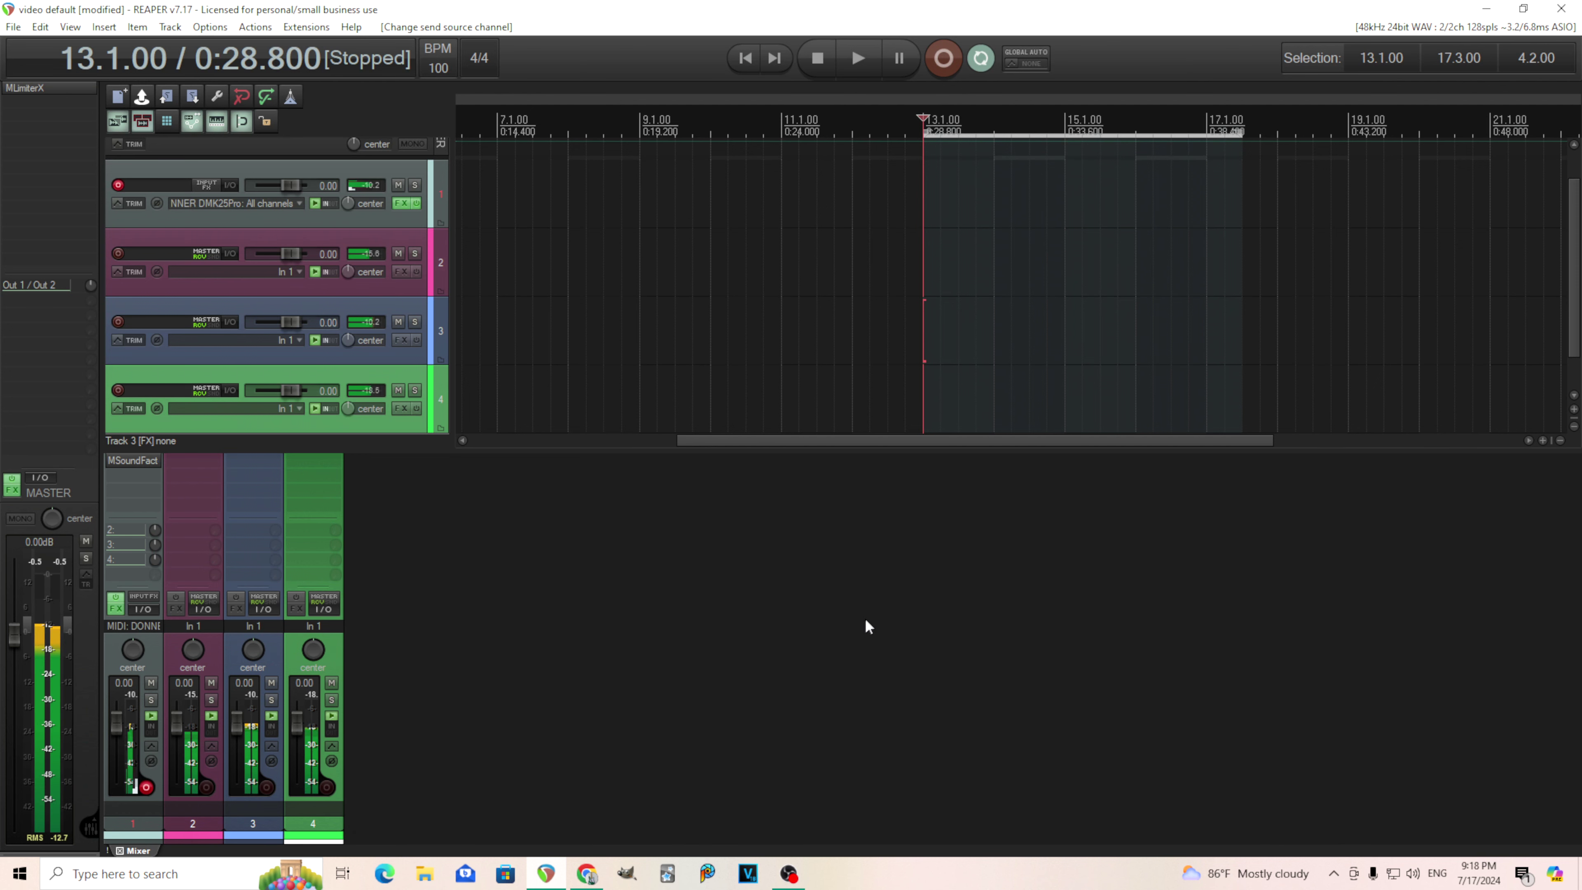
Step: Raise the String generator's volume to -5.04 dB in MSoundFactory6out and switch off generator columns 1, 2 and 3
left_click(131, 460)
left_click_drag(683, 239, 683, 217)
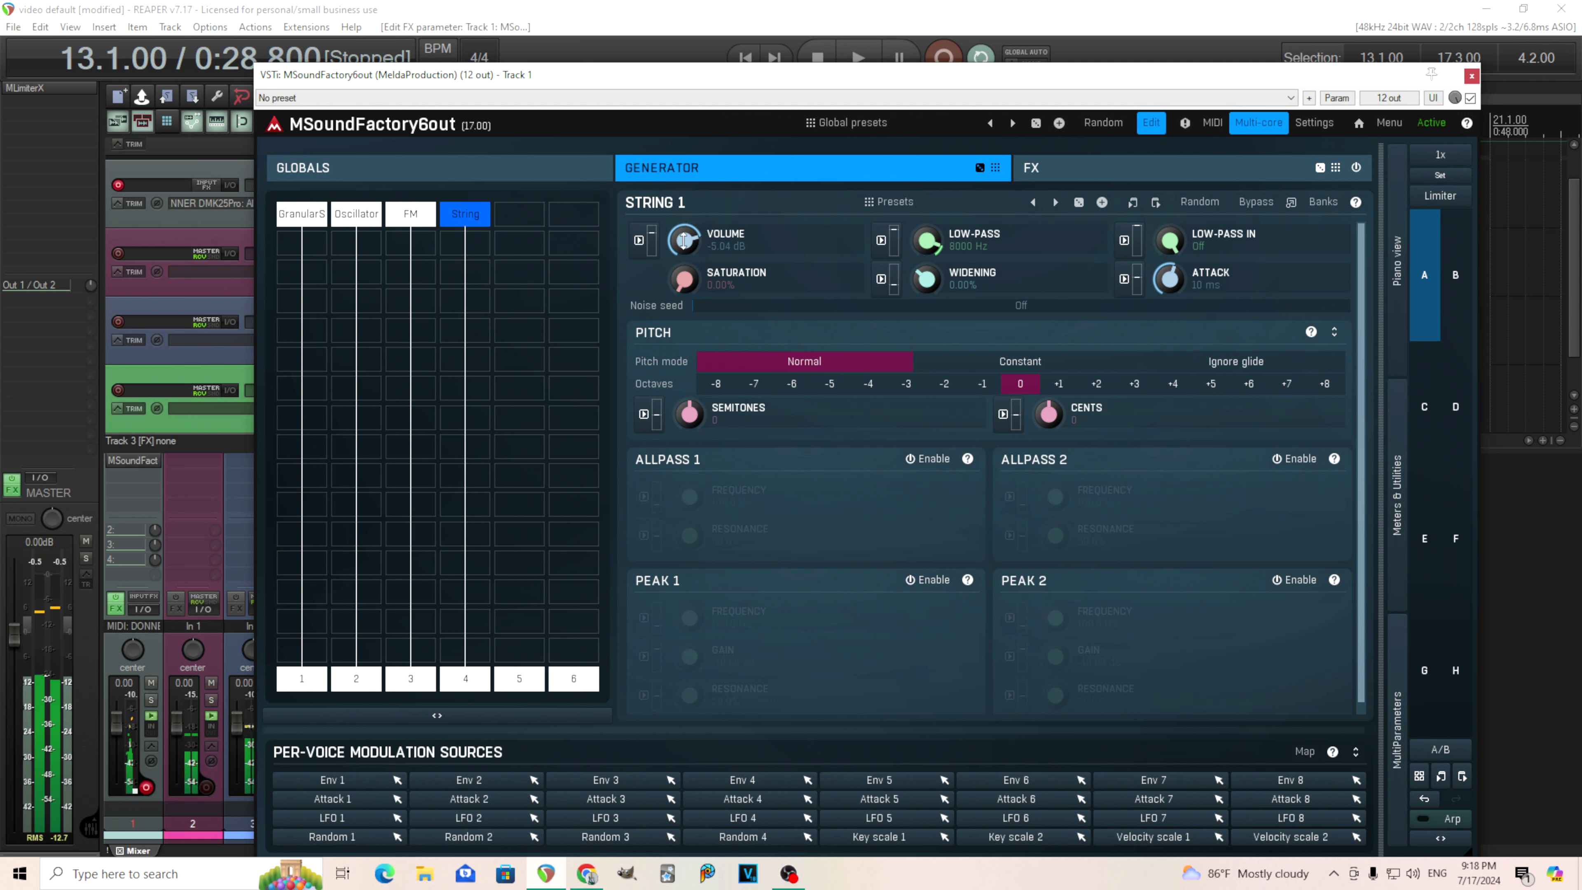
left_click(302, 682)
left_click(356, 682)
left_click(410, 682)
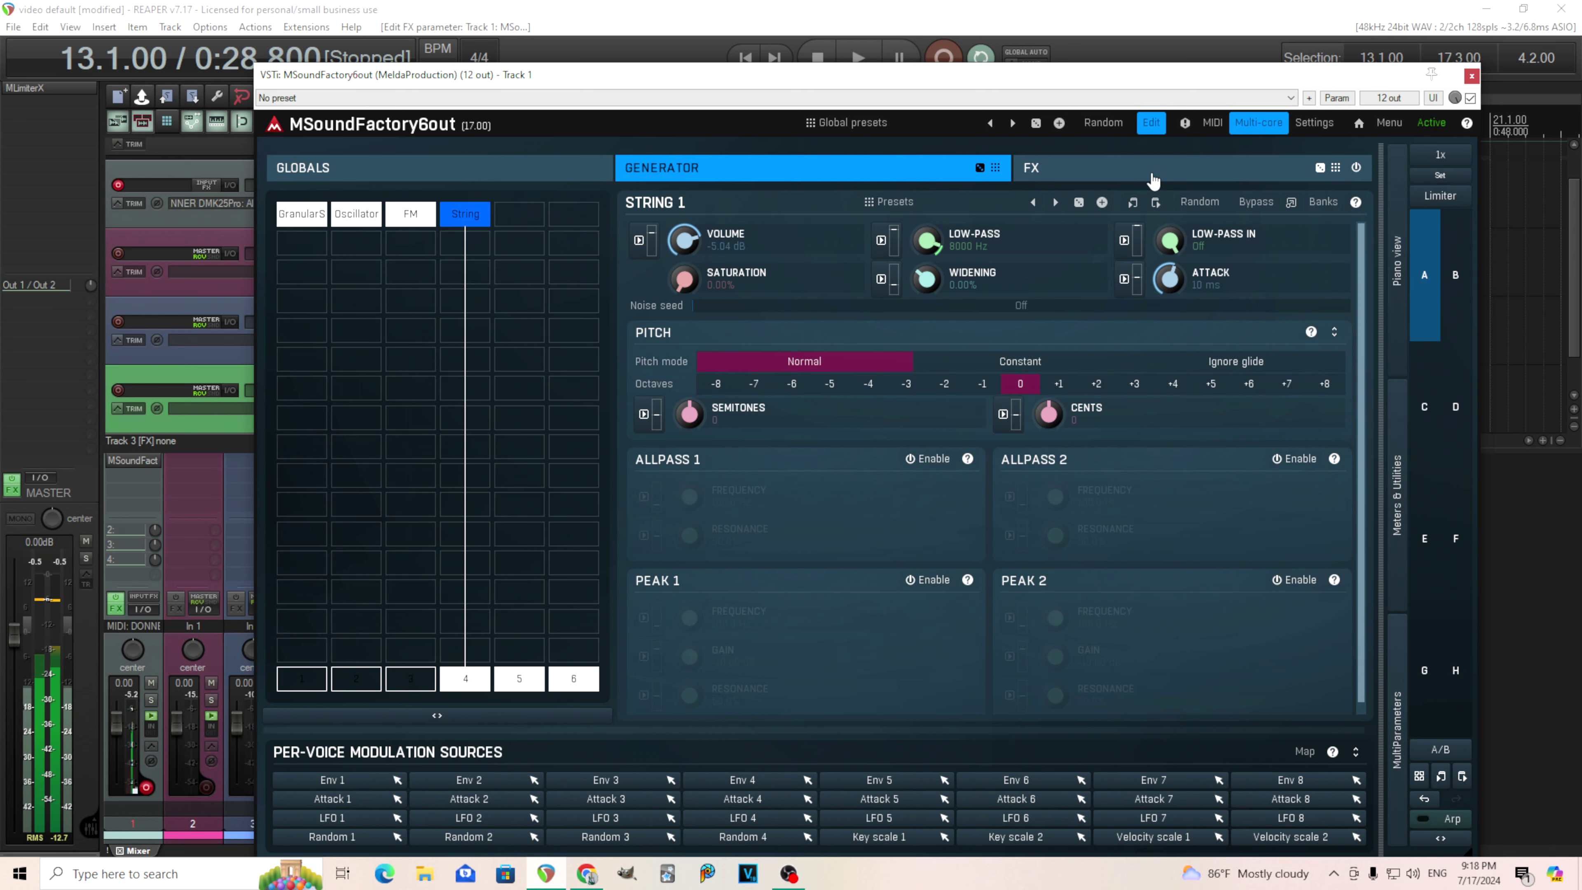
Step: Add a DelayTap effect to the second slot of FX column 4 and set its delay to 58 ms
left_click(1151, 169)
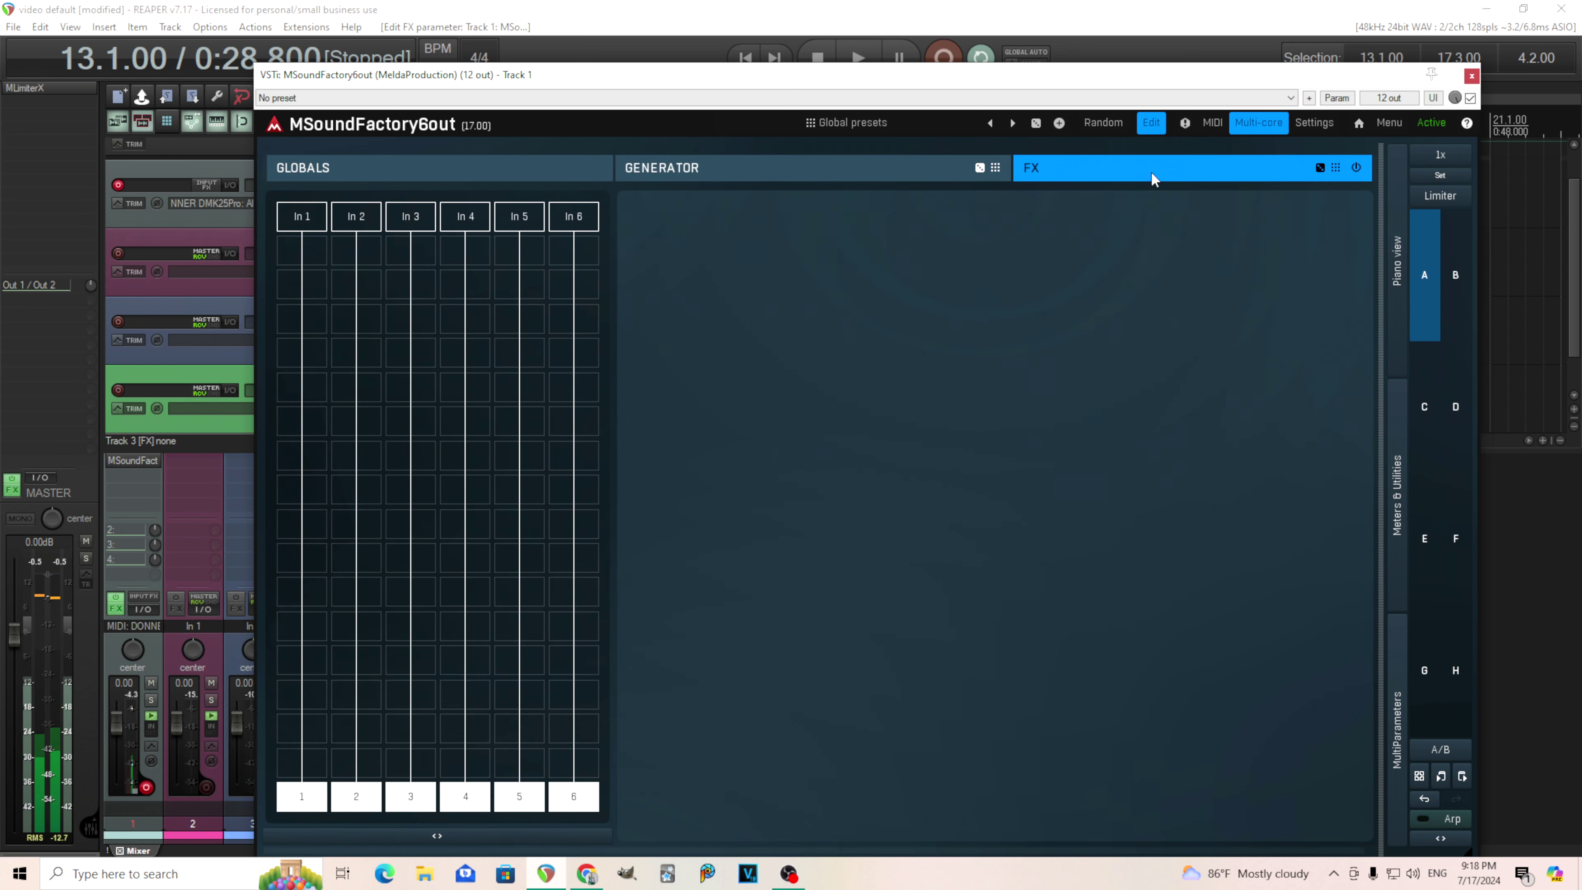
left_click(457, 287)
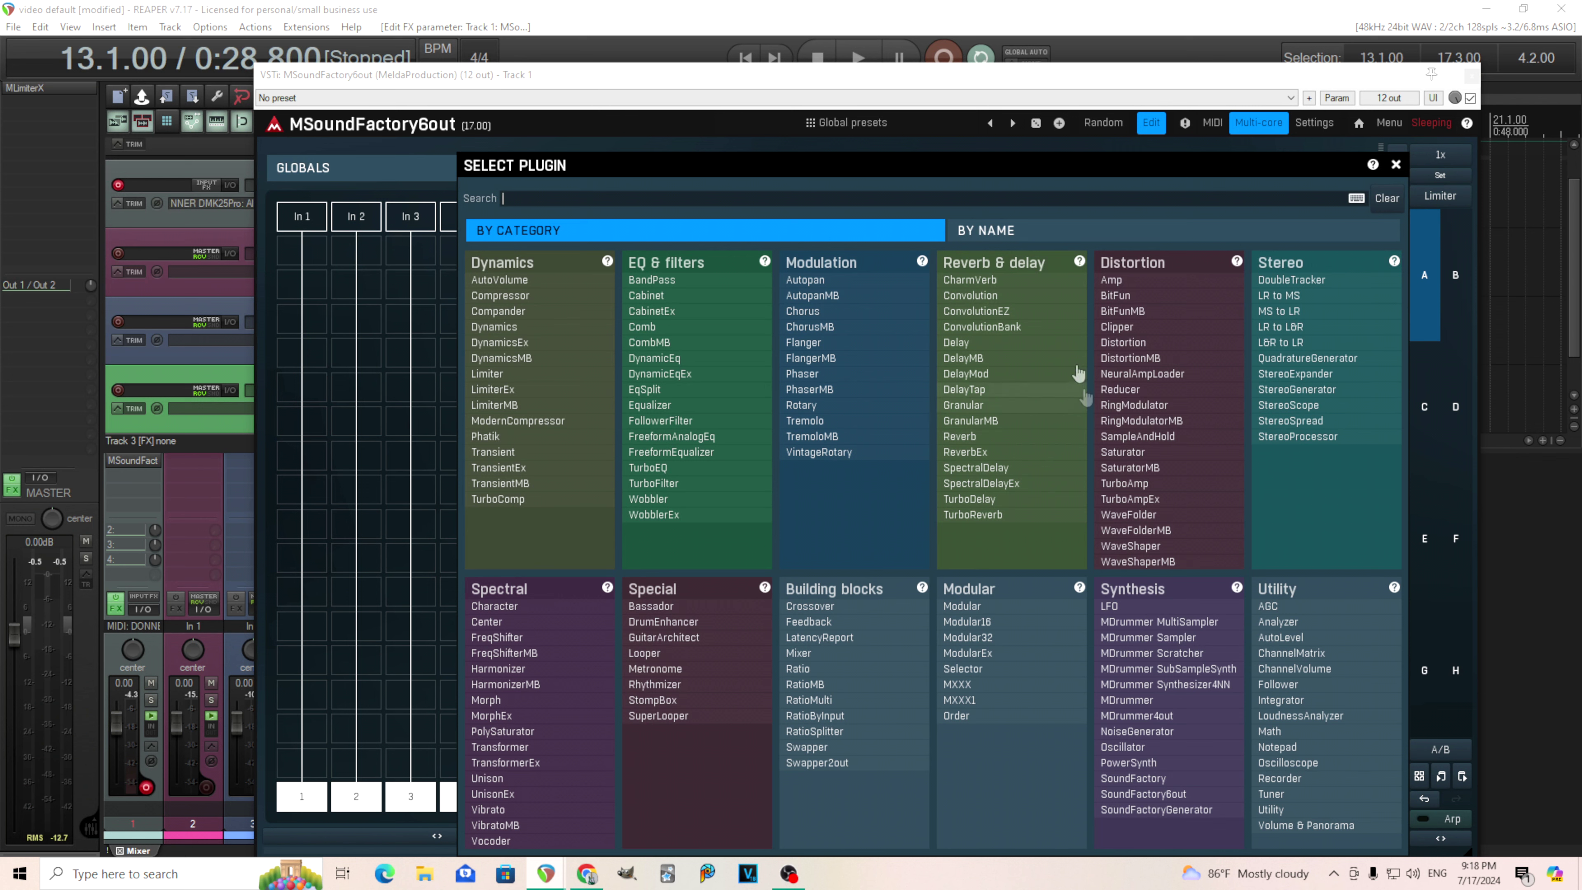
left_click(1013, 391)
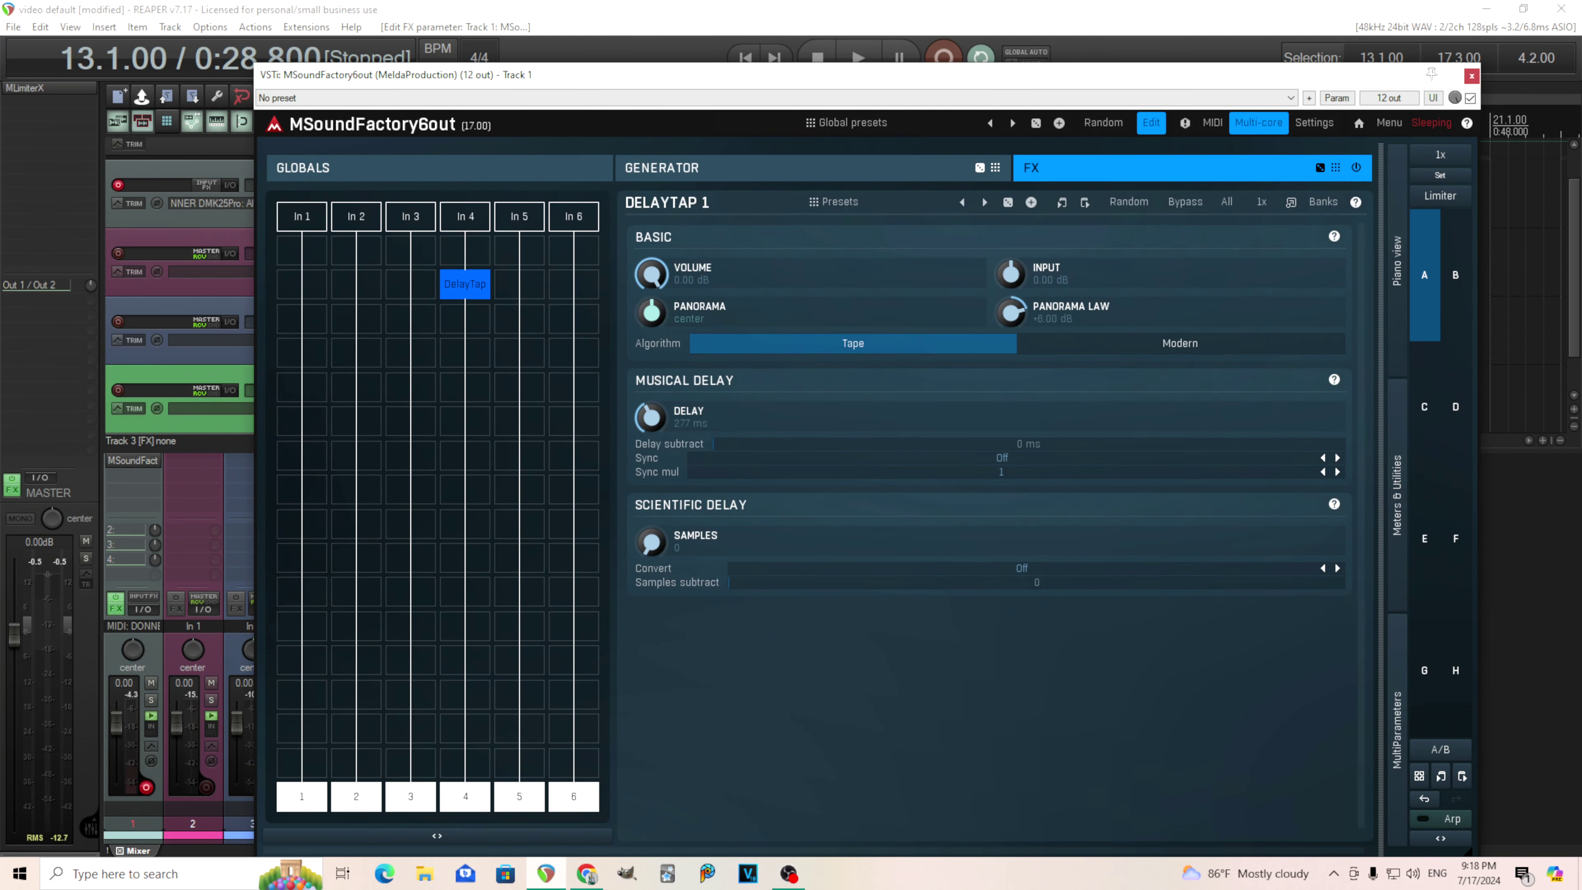
mouse_move(662, 422)
left_mouse_down()
mouse_move(662, 474)
mouse_move(662, 432)
left_mouse_up()
Step: Return to the generator grid and switch columns 1, 2 and 3 back on
left_click(789, 176)
left_click(317, 673)
left_click(350, 689)
left_click(397, 684)
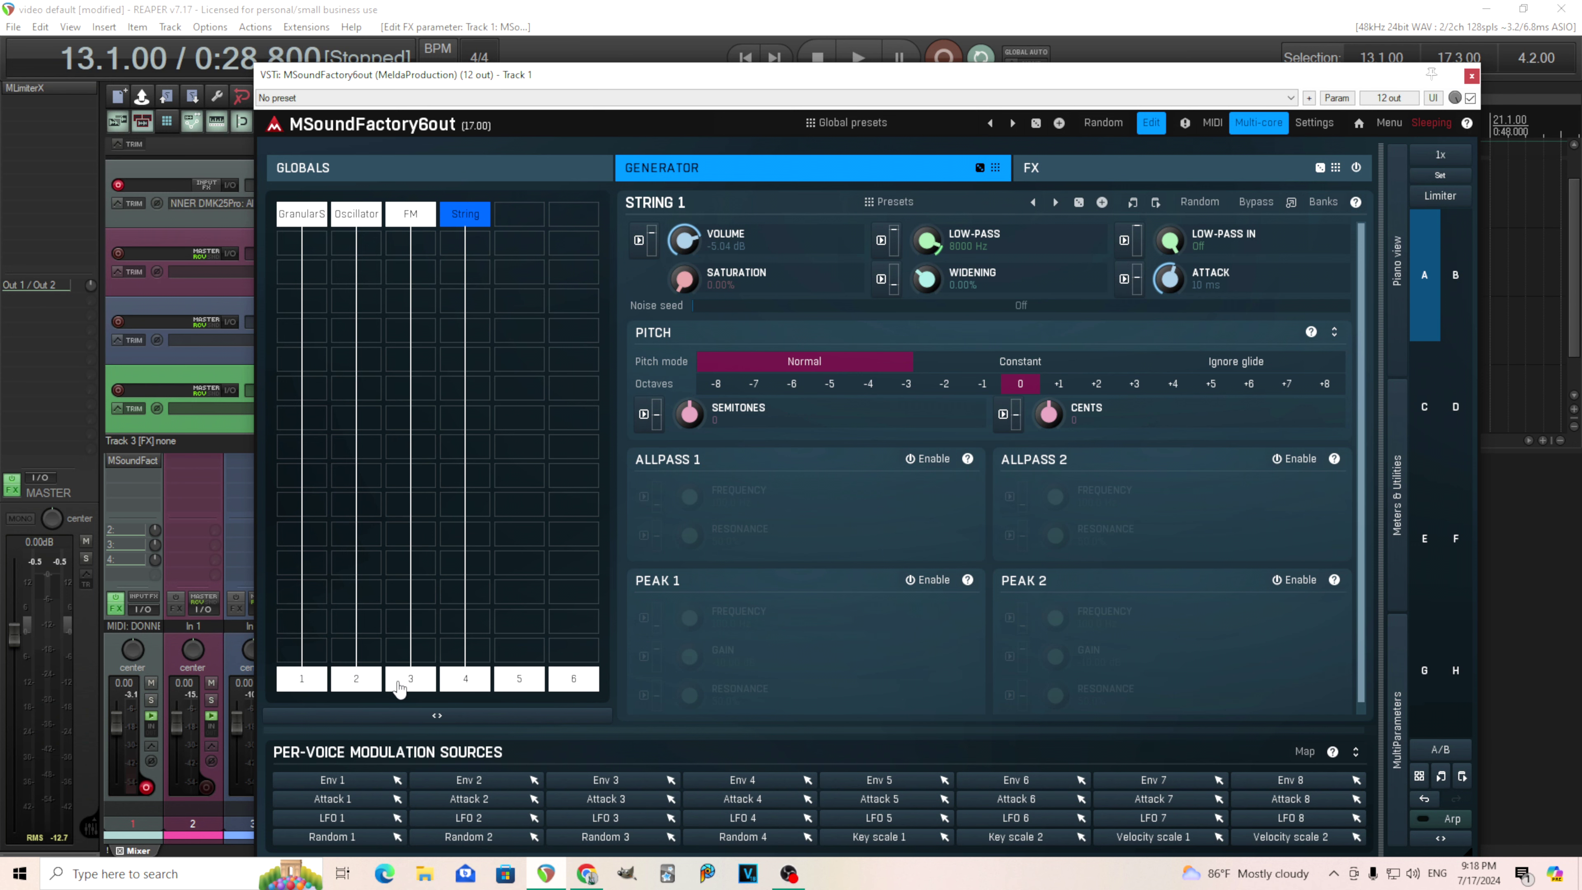
Step: Try longer delay times on the column 4 DelayTap effect and leave its delay at 181 ms
left_click(1064, 167)
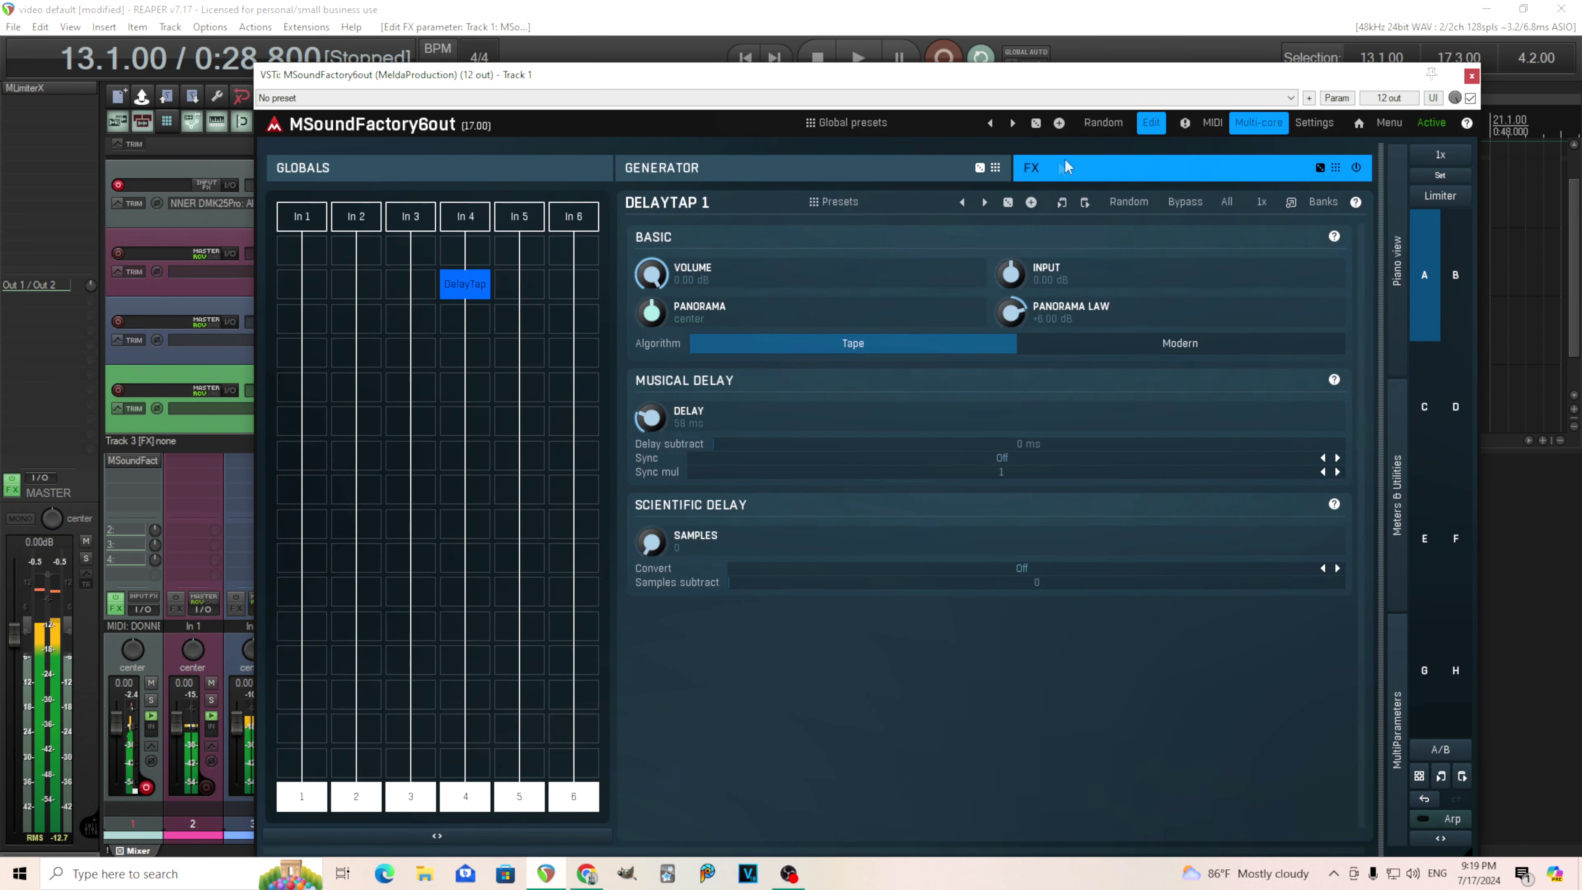
left_click_drag(651, 421, 651, 392)
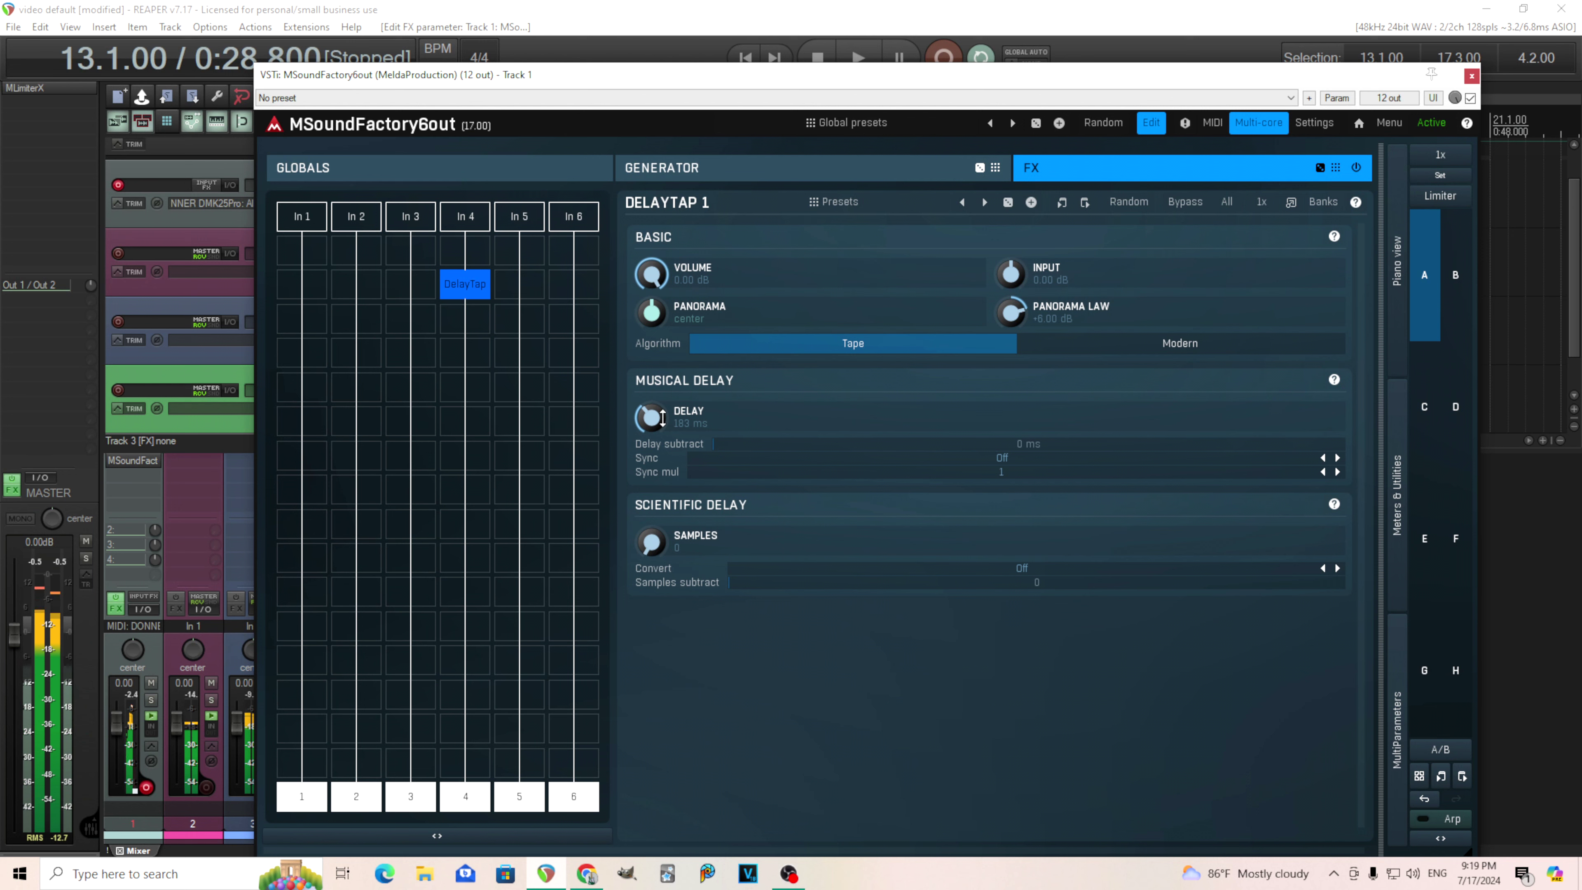
scroll(662, 418, "up", 5)
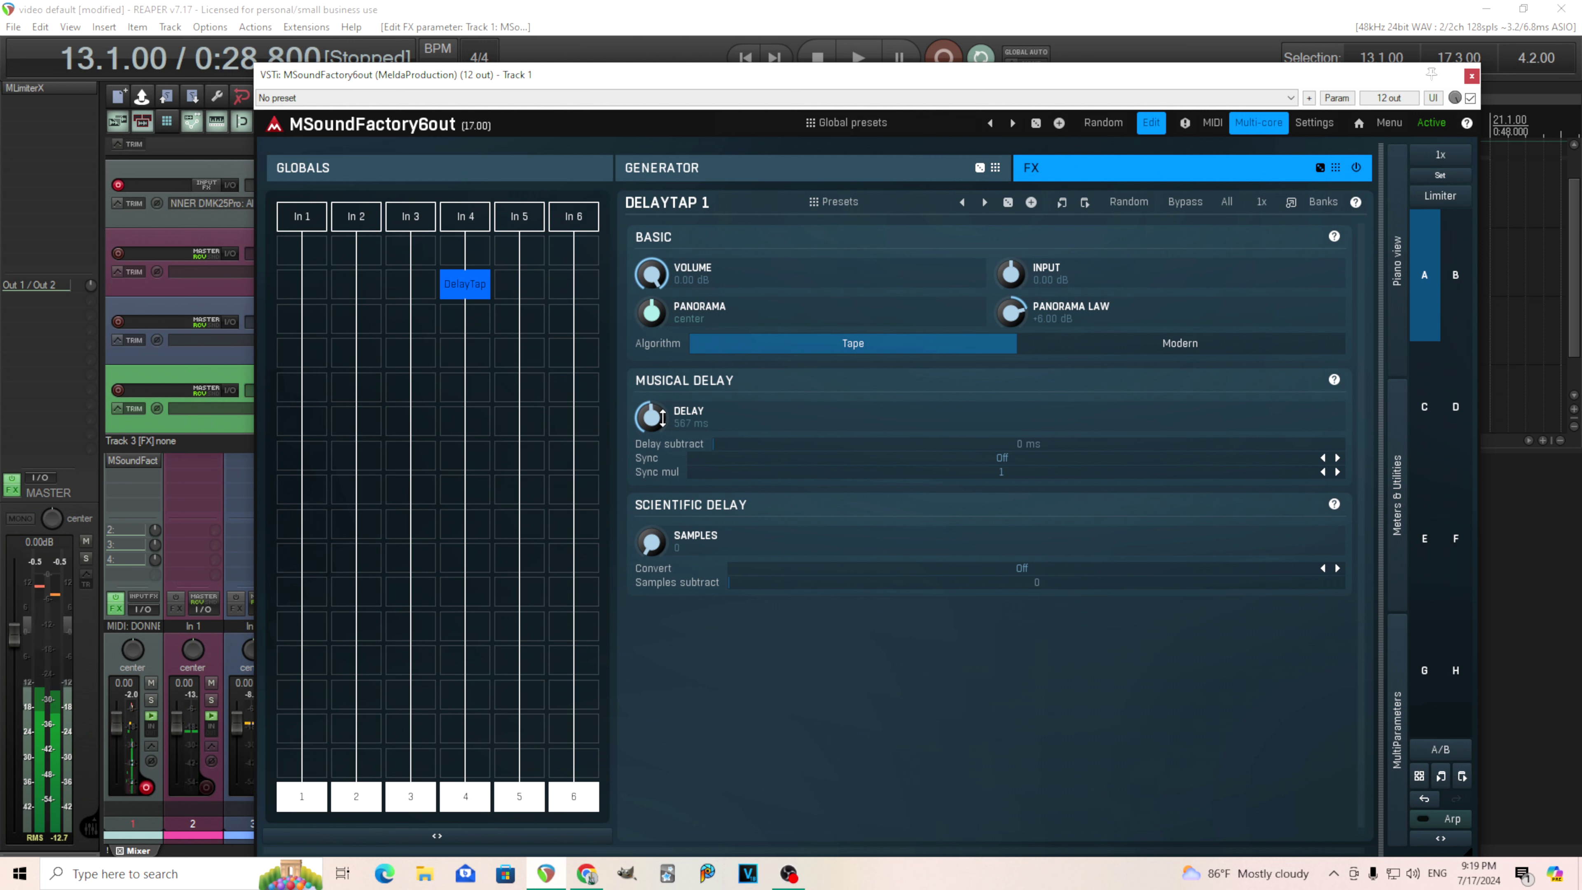
scroll(662, 419, "down", 5)
Step: Add a Flanger effect to the second slot of FX column 2
double_click(473, 321)
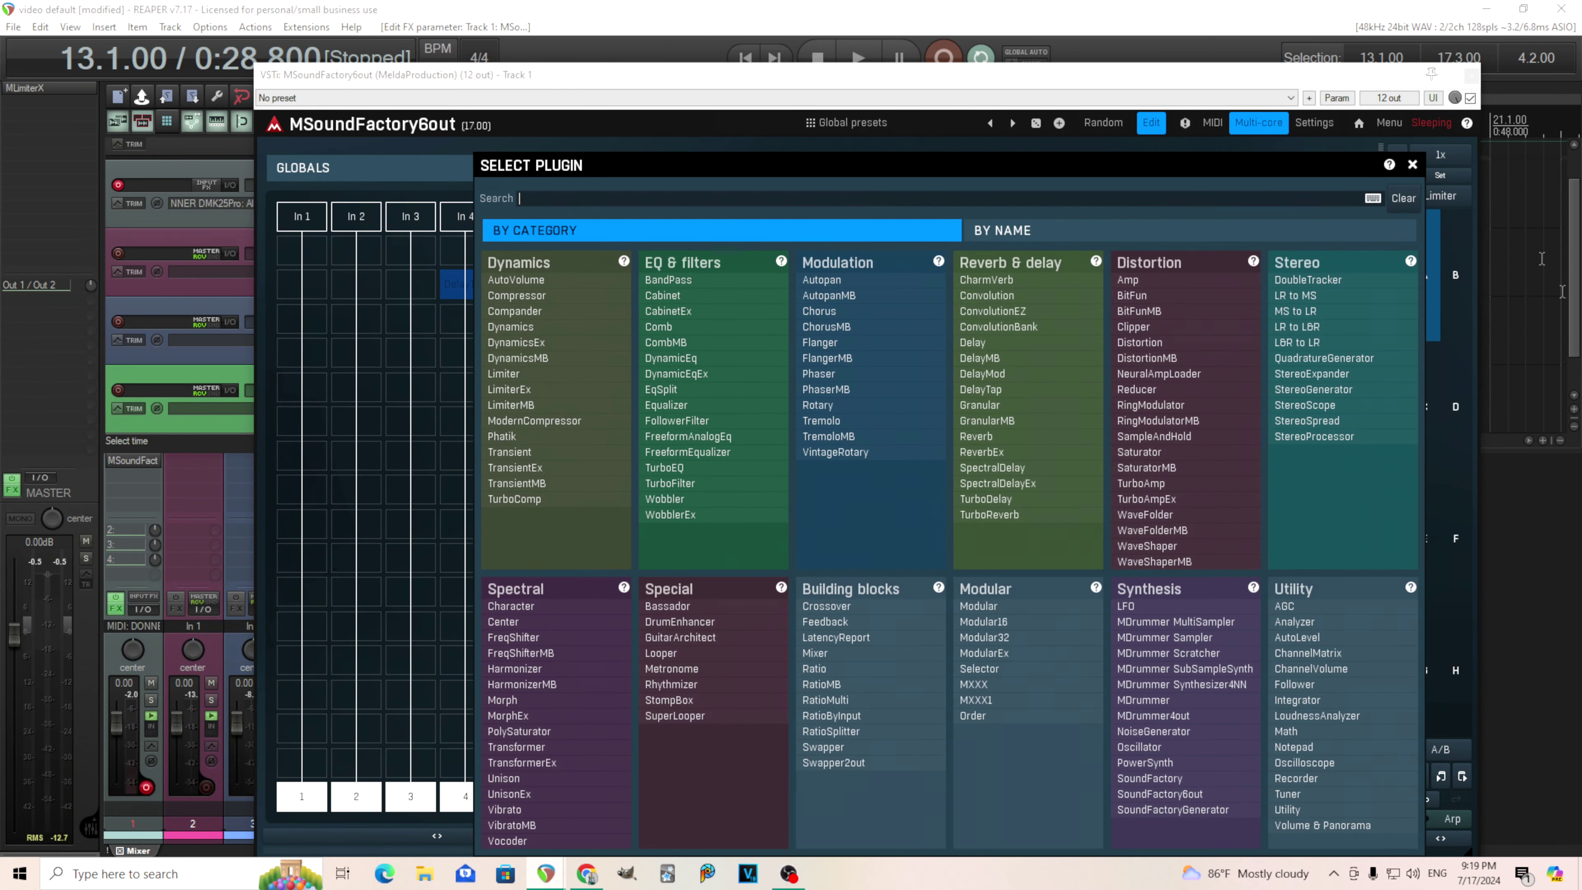
left_click(1417, 185)
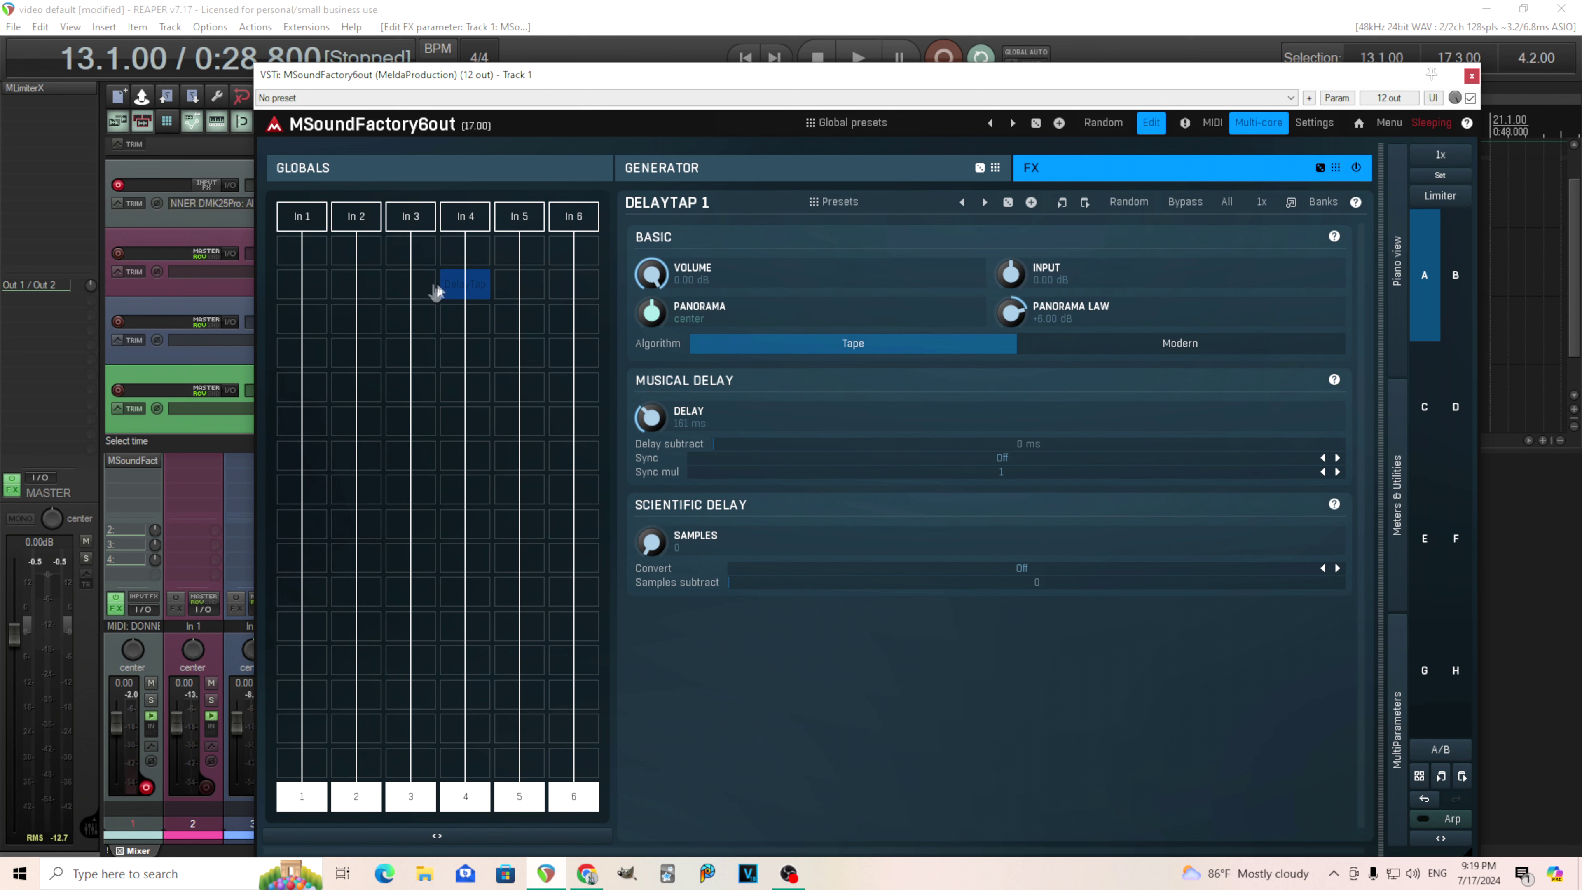
double_click(339, 289)
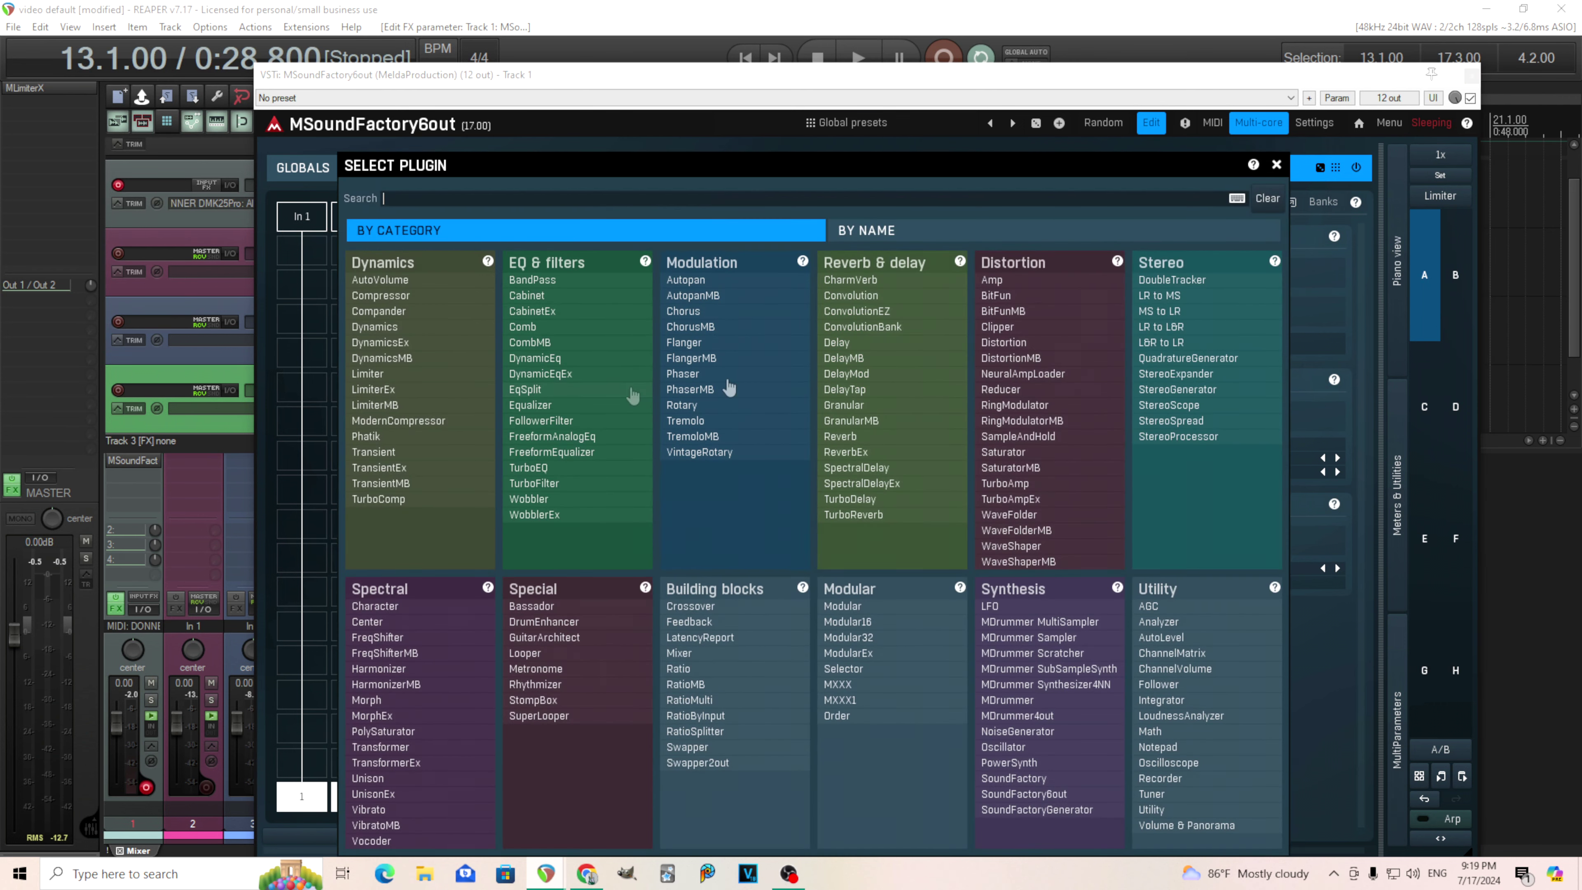
left_click(747, 343)
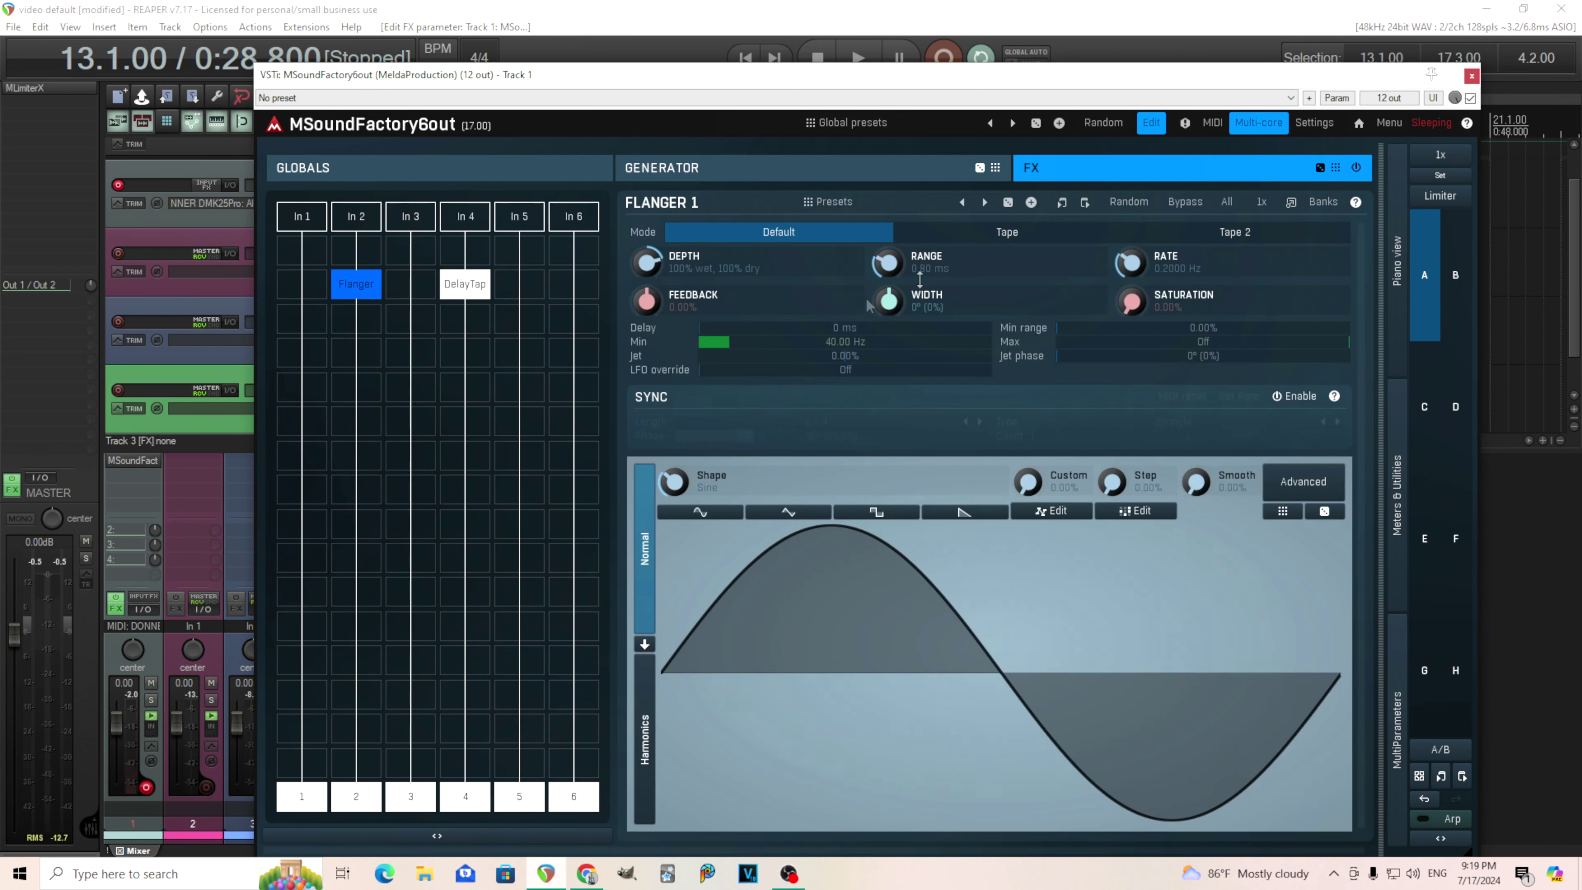
Step: Try the Flanger presets Siren, Simple and Guitar middle, and settle on the Drive preset
left_click(862, 215)
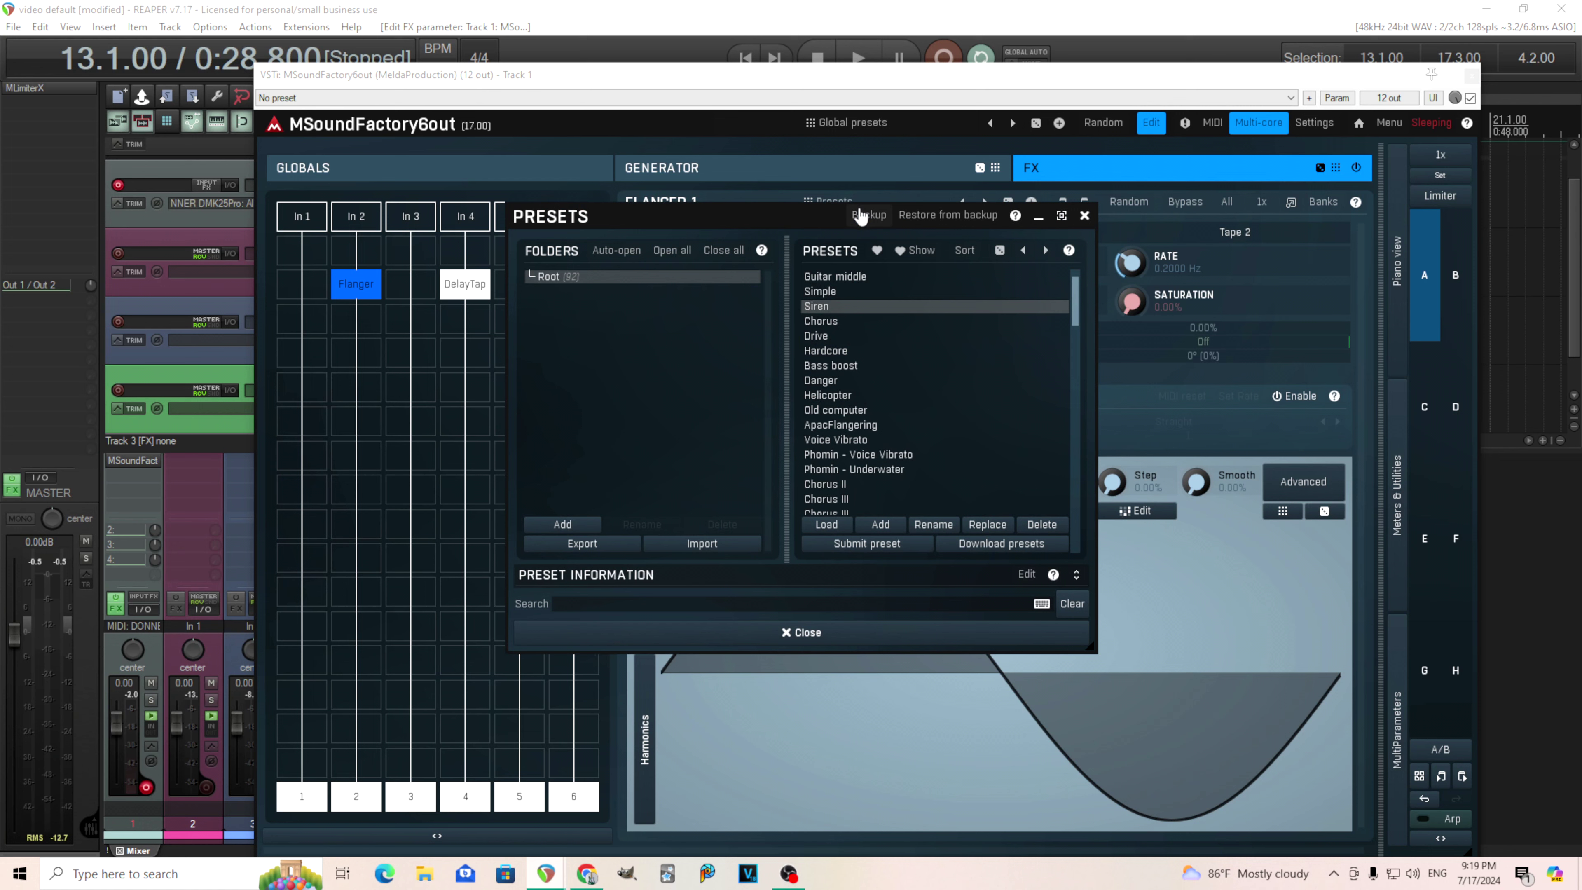
left_click(852, 308)
left_click(858, 635)
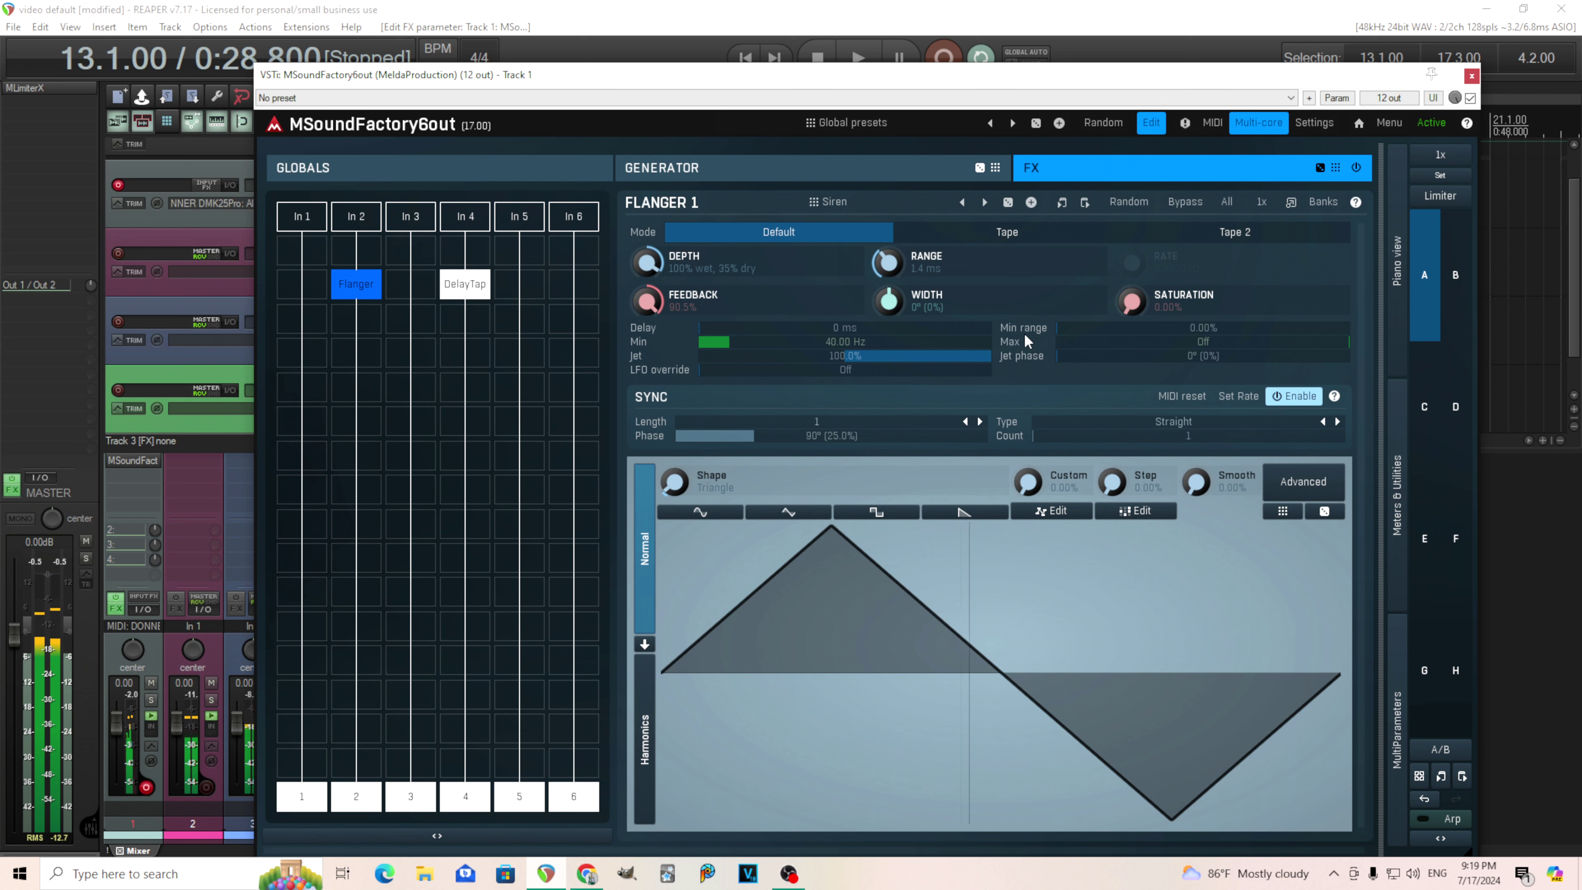
left_click(863, 210)
left_click(866, 290)
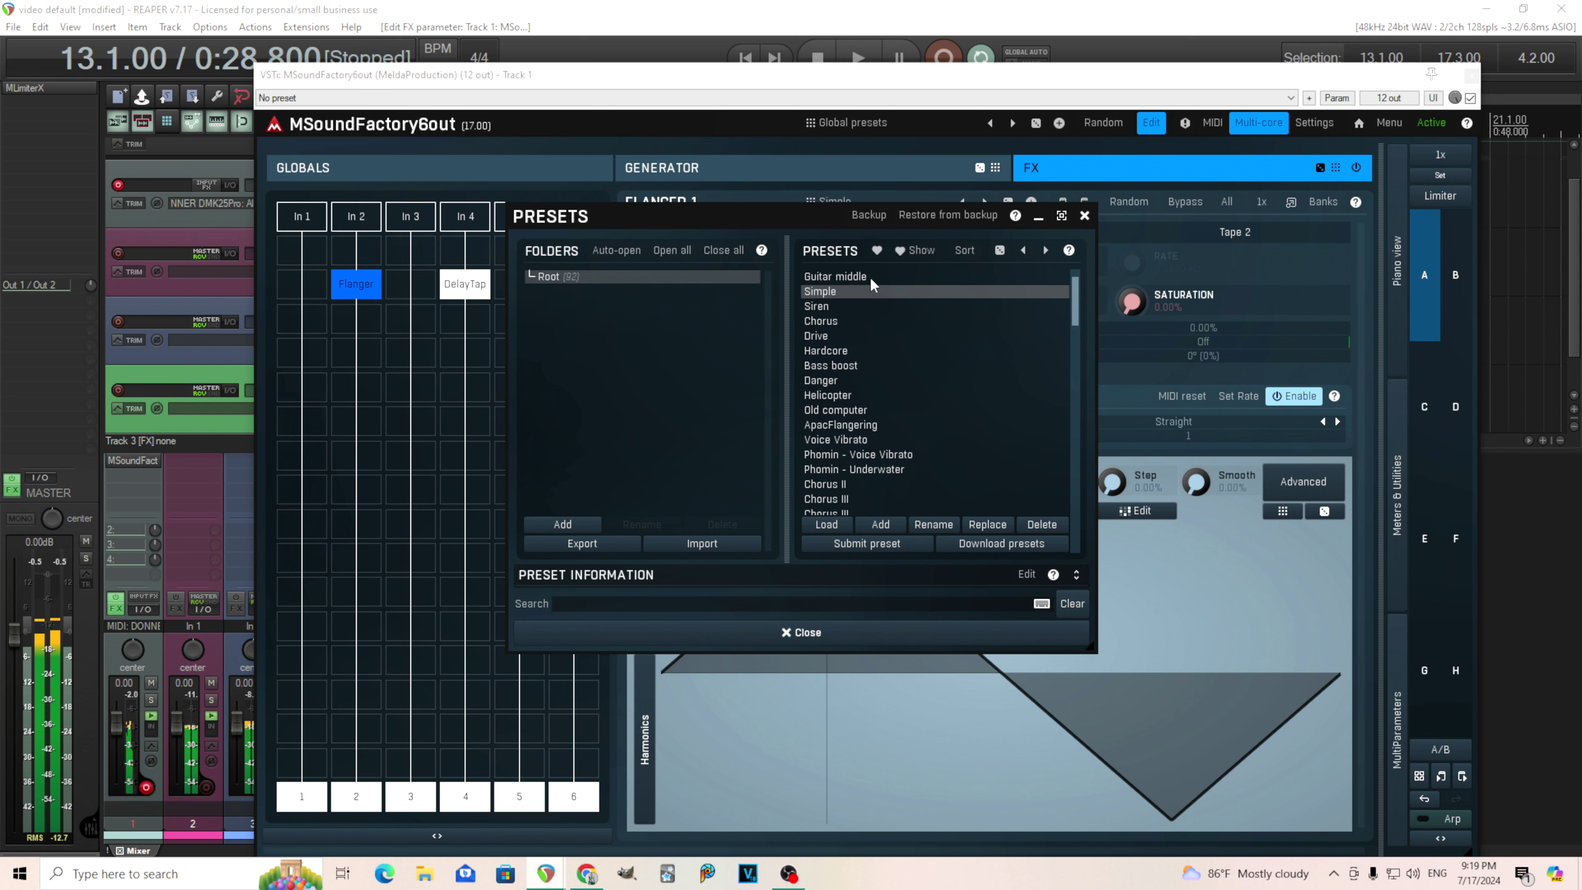
left_click(870, 274)
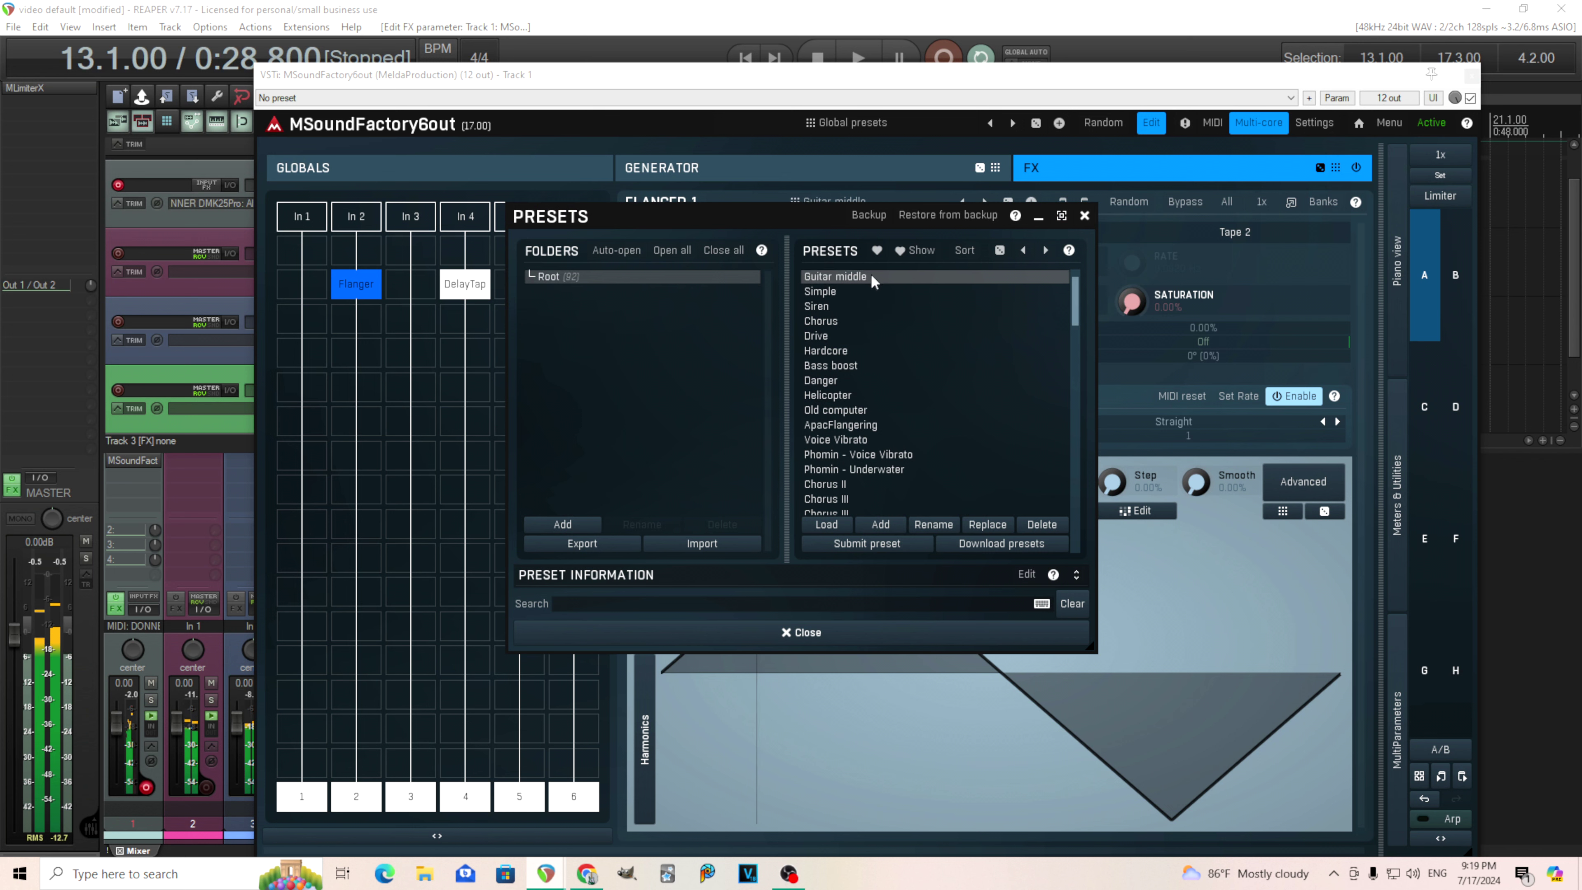
left_click(852, 335)
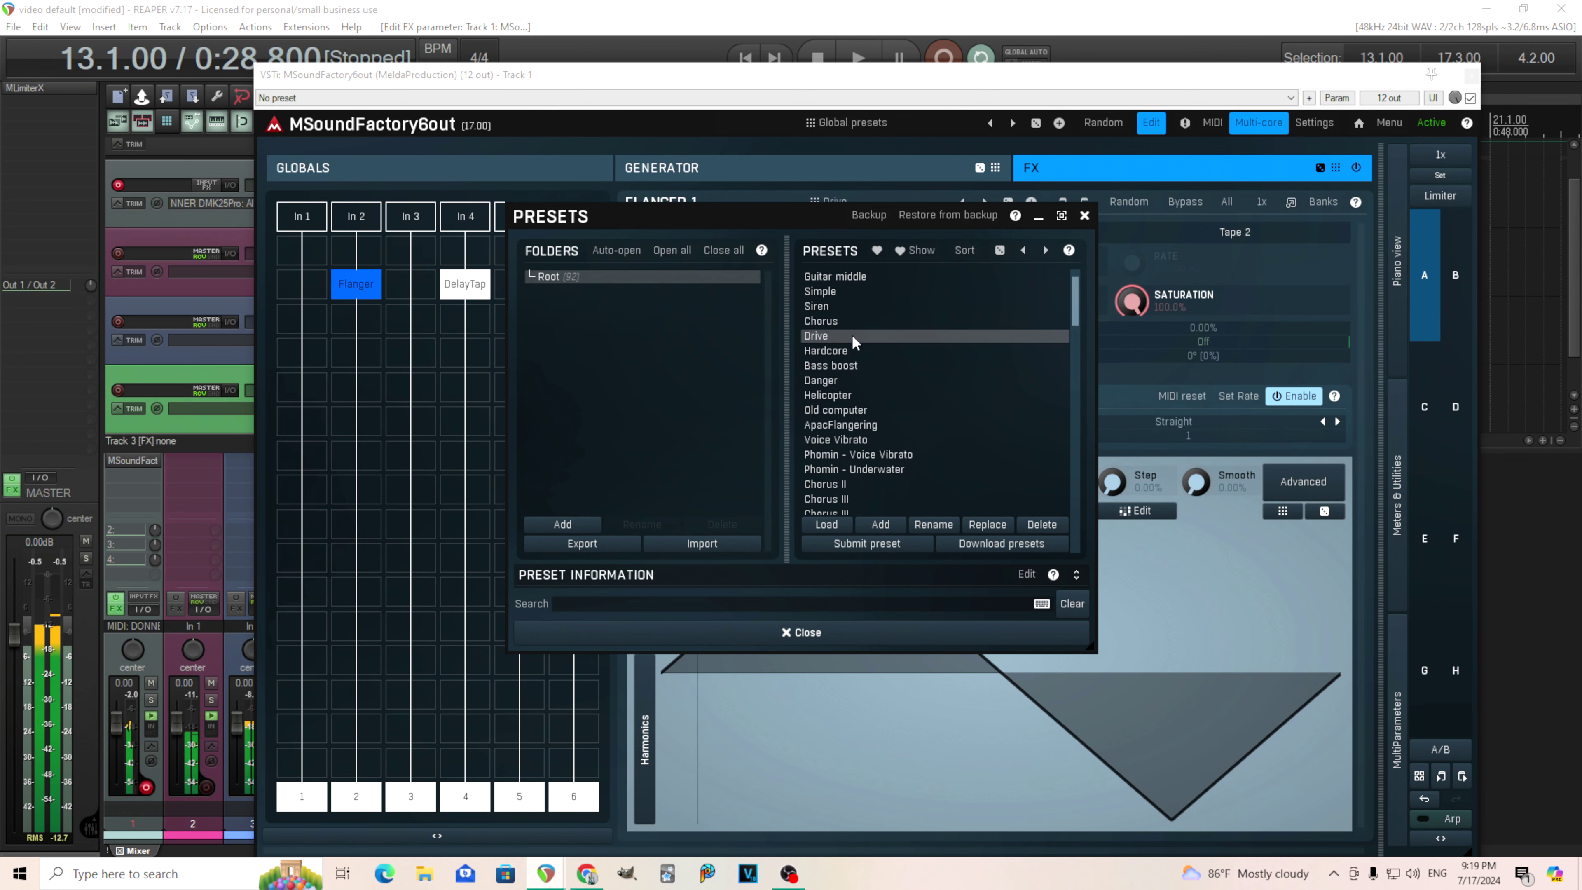
left_click(1084, 216)
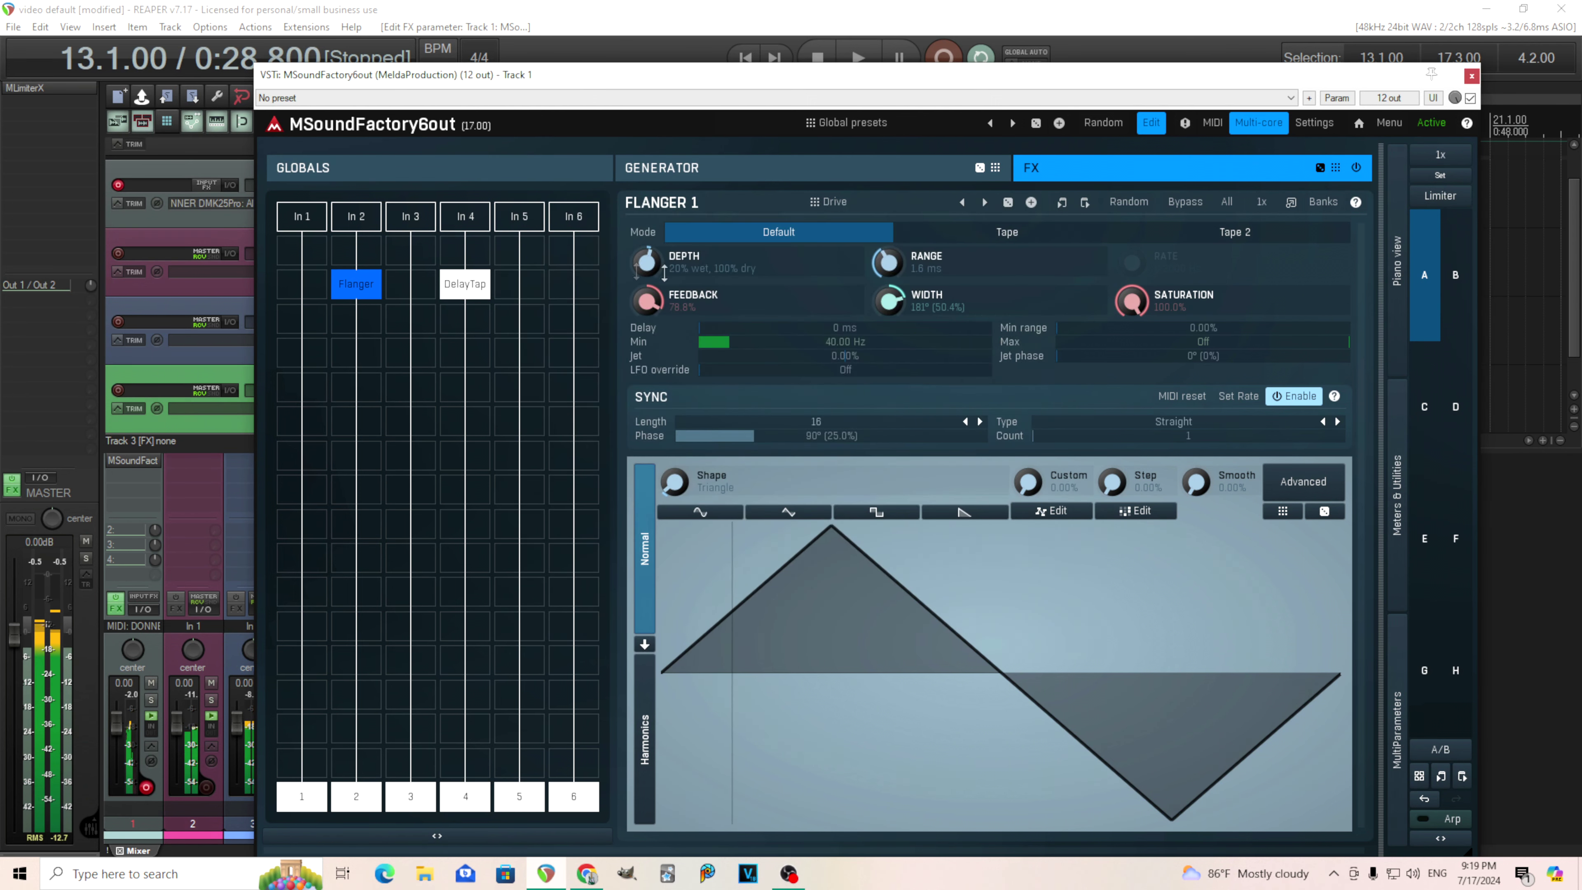
Step: Set the Flanger's depth to 48% wet, its width to 245° and its sync length to 1
mouse_move(656, 255)
left_mouse_down()
mouse_move(656, 200)
mouse_move(656, 256)
left_mouse_up()
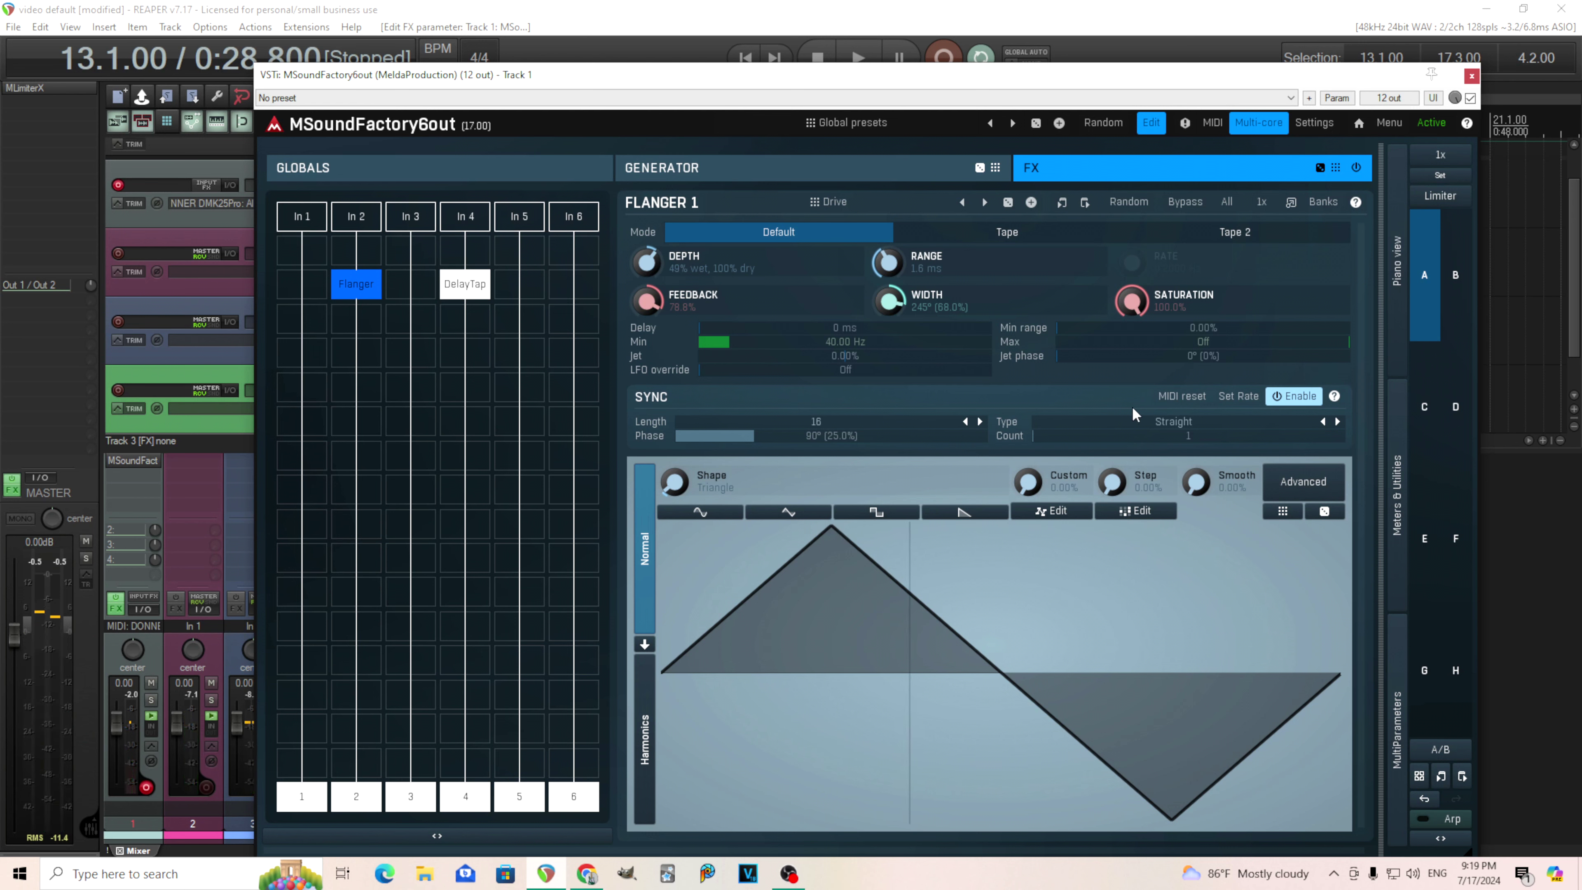
left_click(923, 425)
left_click(968, 525)
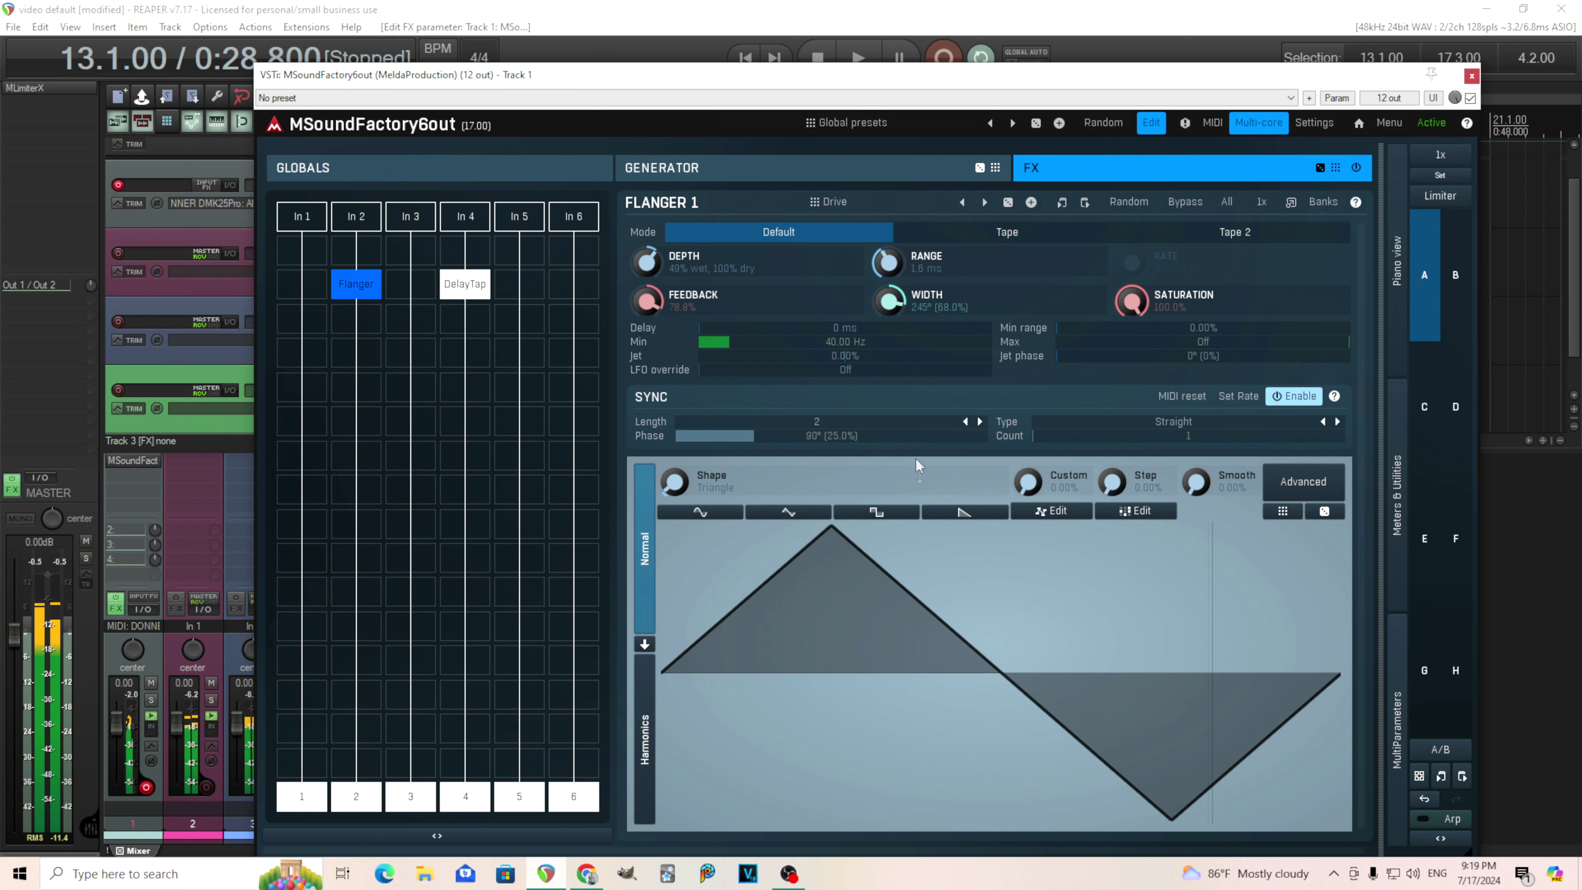
left_click(979, 422)
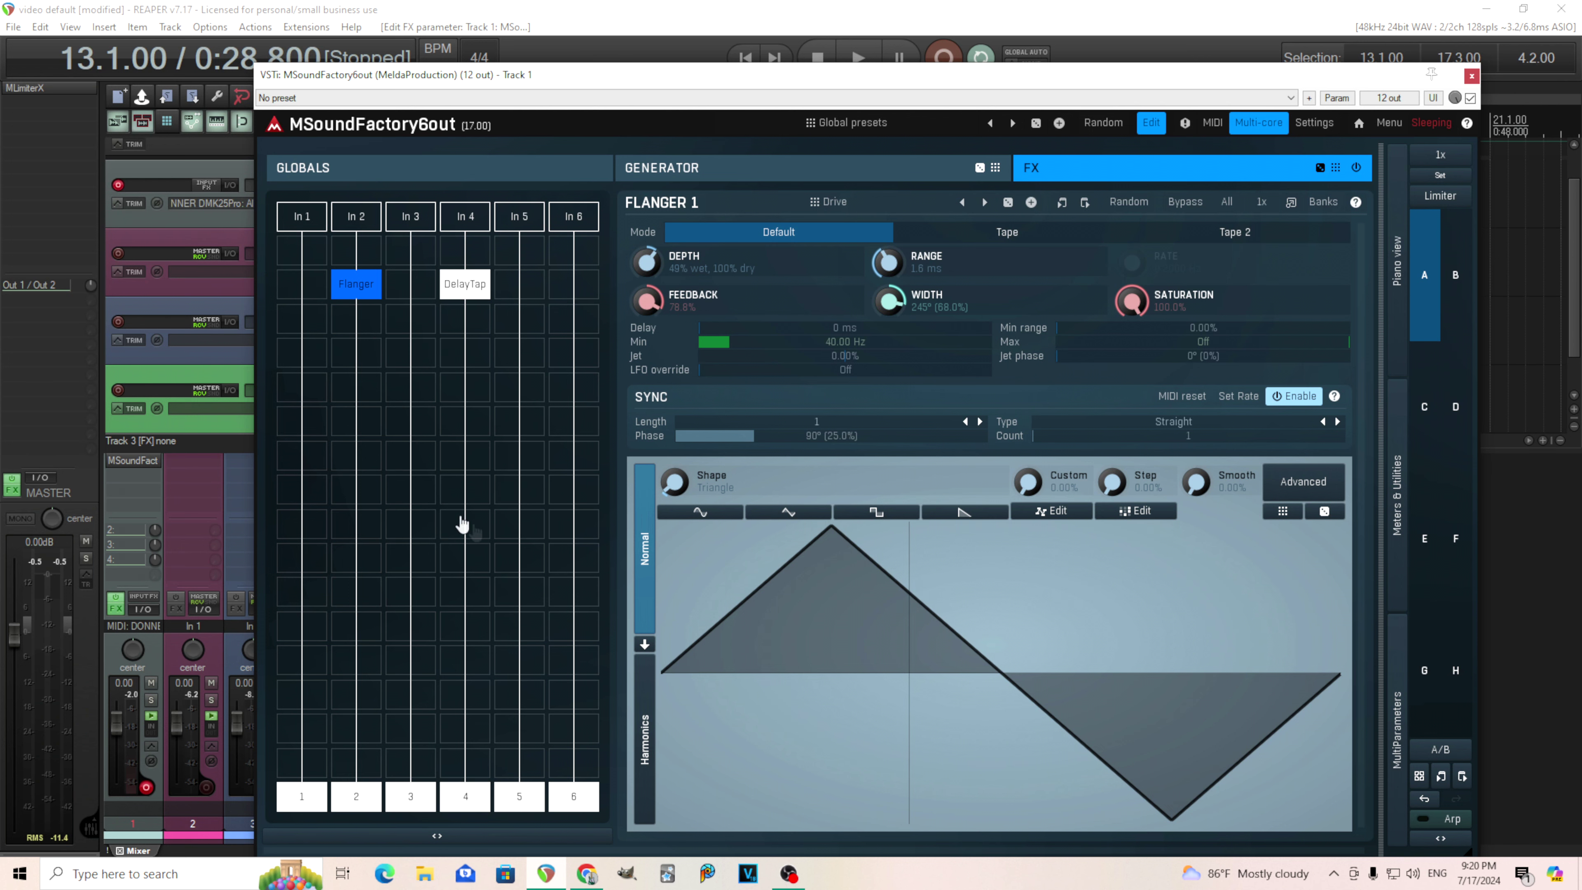
Step: Try the Flanger in a lower slot of FX column 2 and return it to the second slot
left_click_drag(374, 298, 372, 399)
mouse_move(465, 285)
left_mouse_down()
mouse_move(473, 356)
mouse_move(471, 286)
left_mouse_up()
left_click_drag(363, 392, 363, 290)
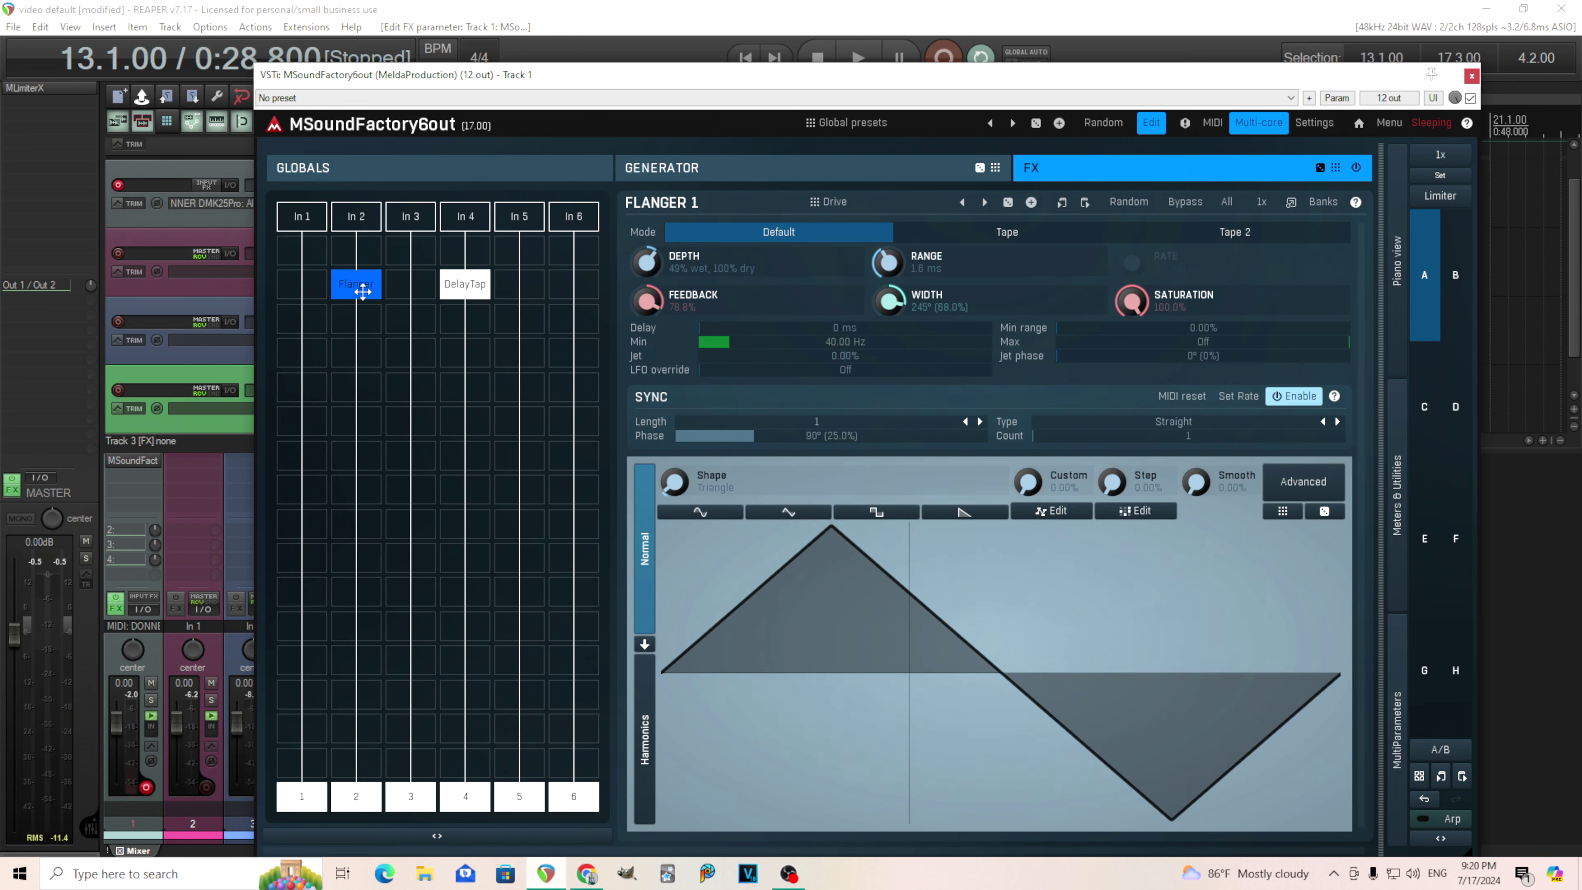
Step: Add a Mixer to the sixth slot of FX column 2 and feed it input 1, stealing that input from its own column
double_click(358, 434)
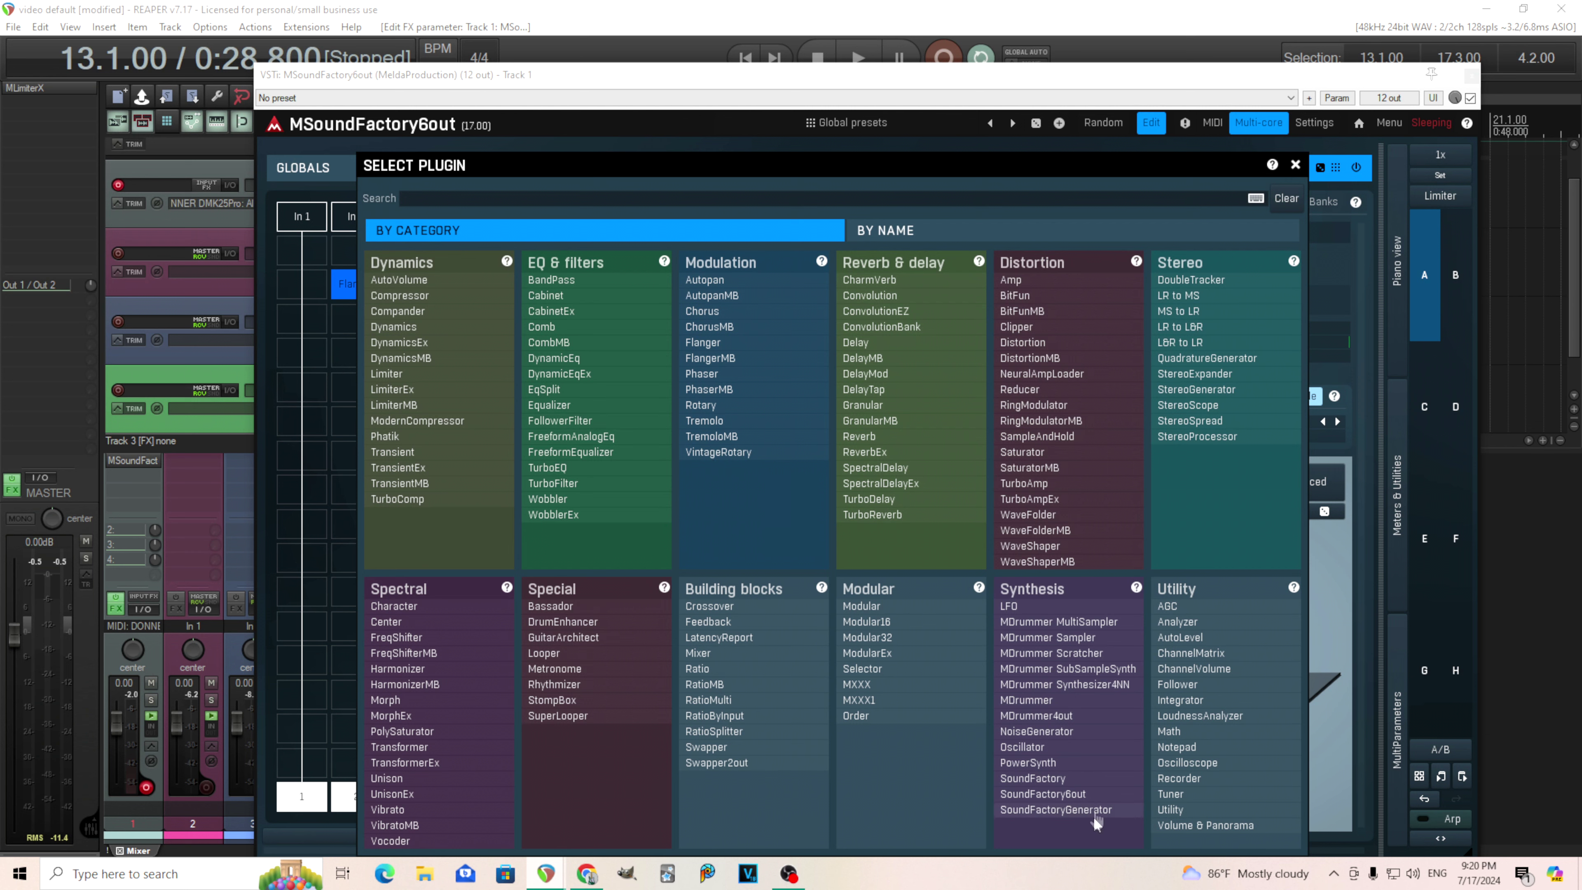
left_click(724, 656)
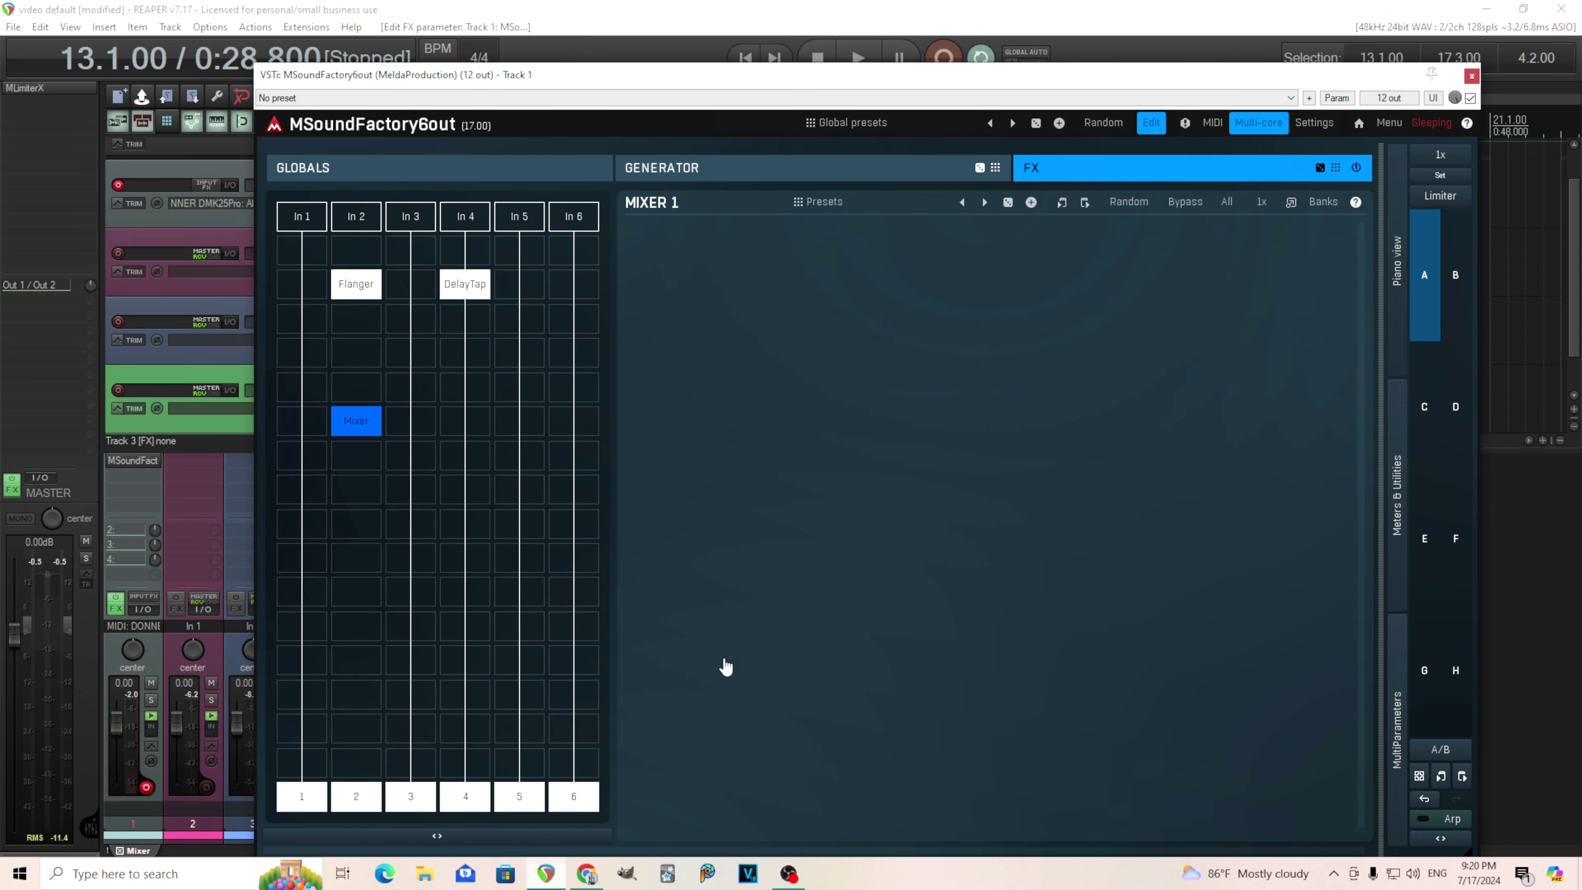
right_click(353, 430)
left_click(394, 505)
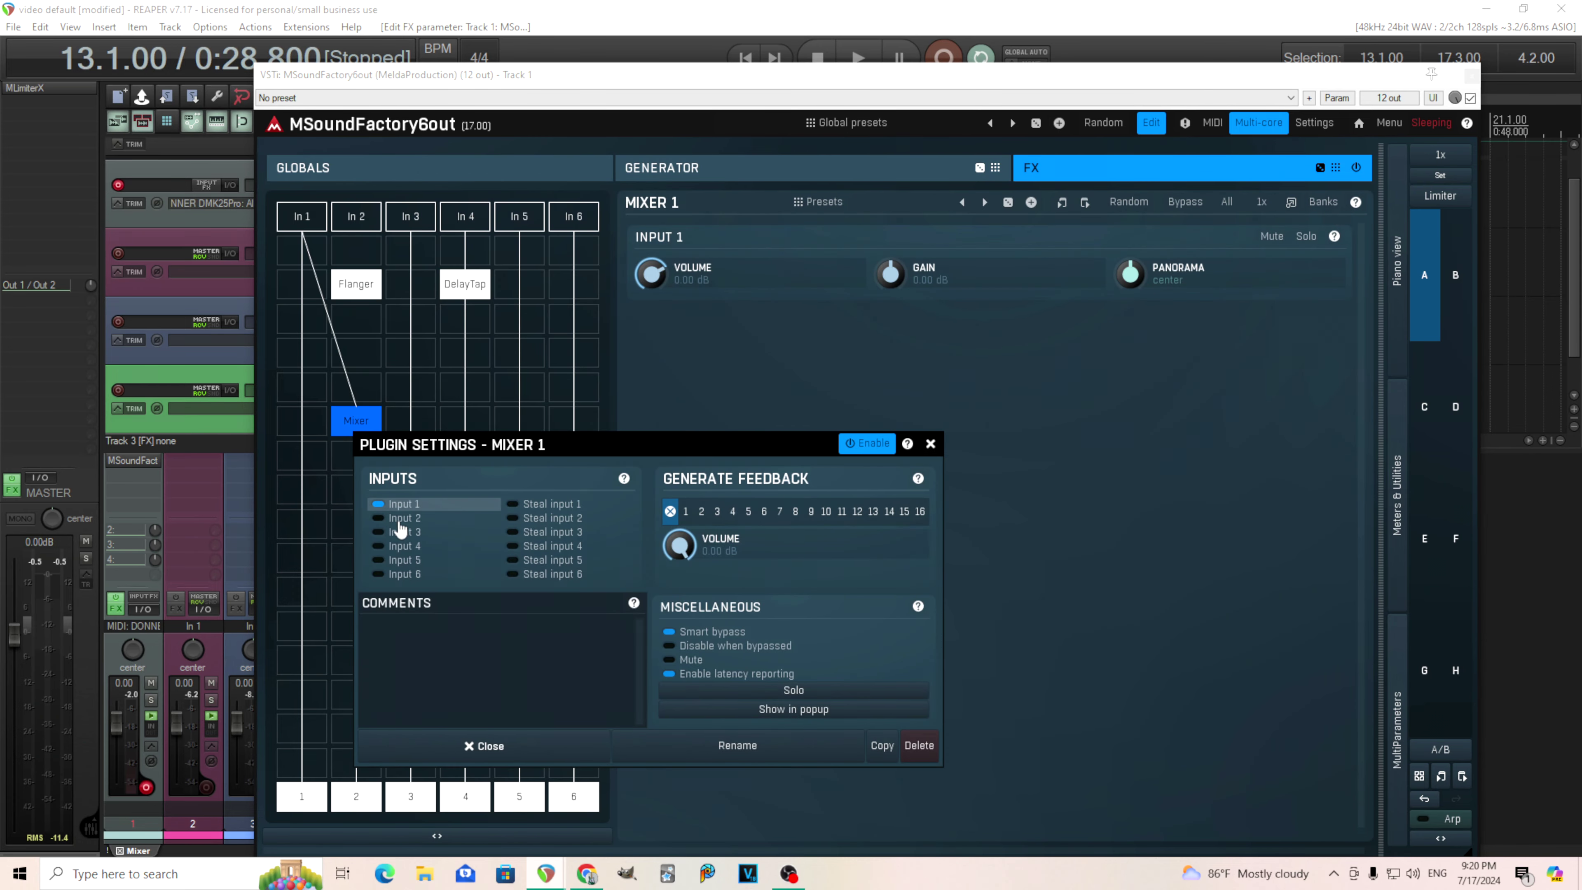
left_click(530, 505)
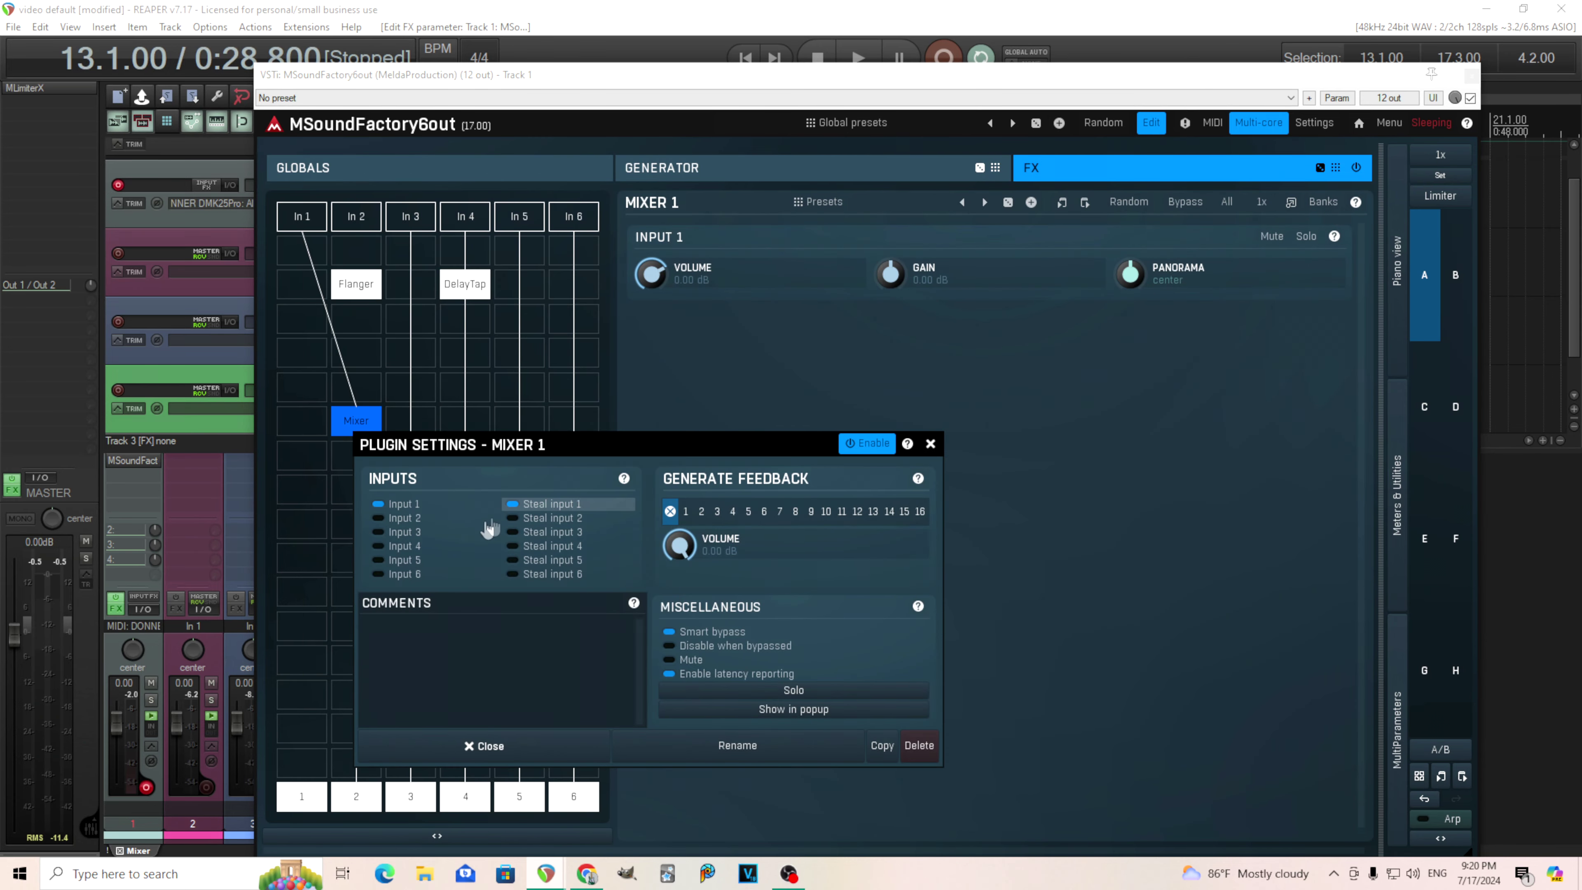
Step: Enable inputs 2 and 3 on the Mixer, with input 3 stolen from its column, and close the Mixer's settings
left_click(404, 518)
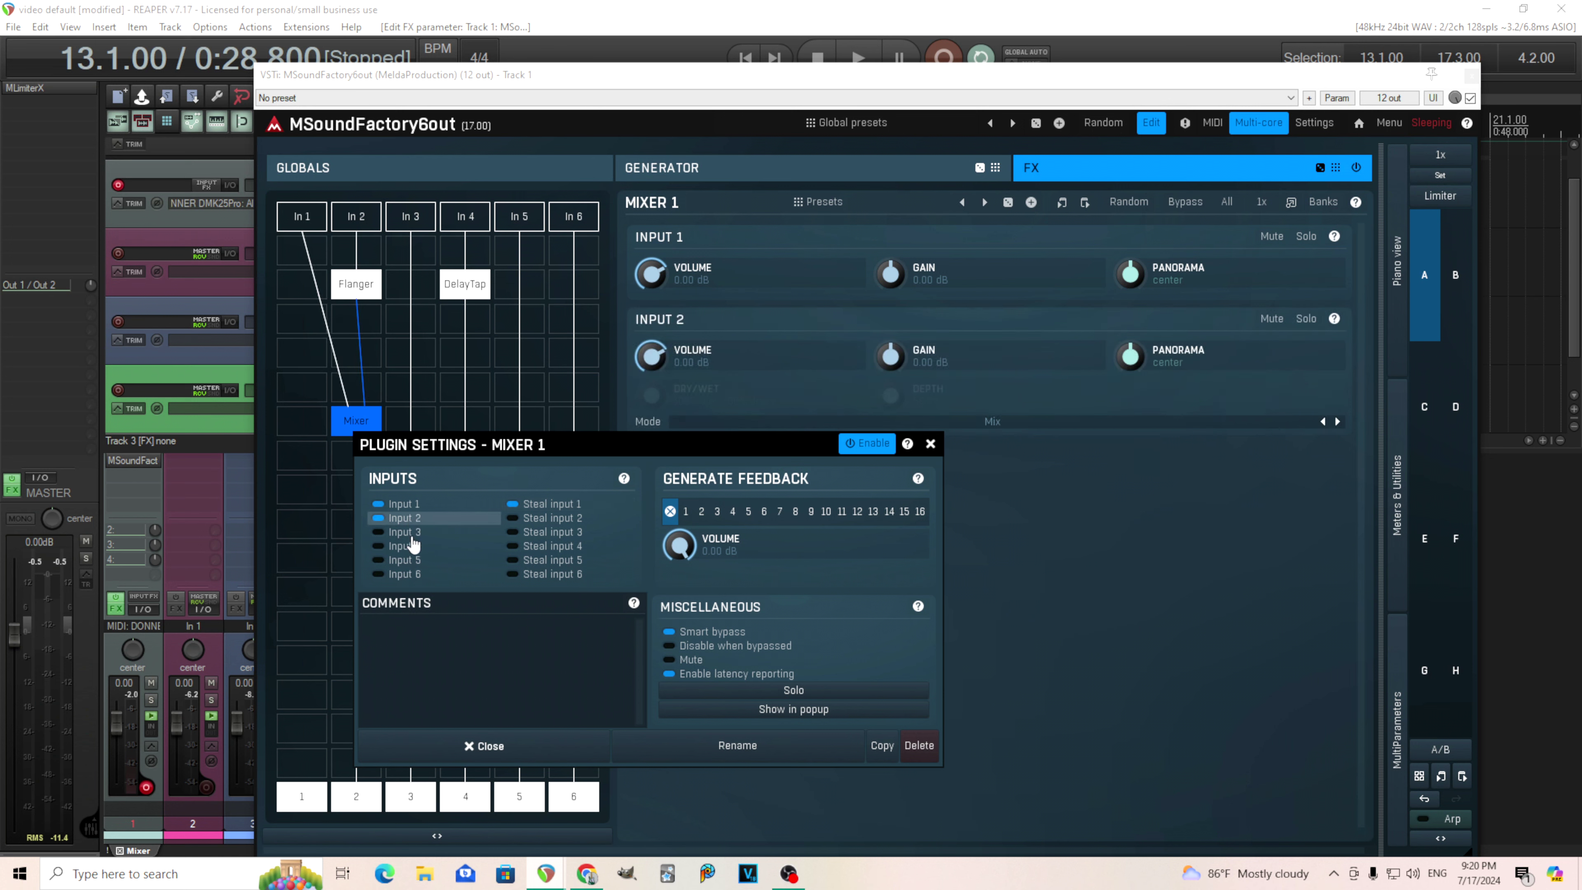
left_click(404, 532)
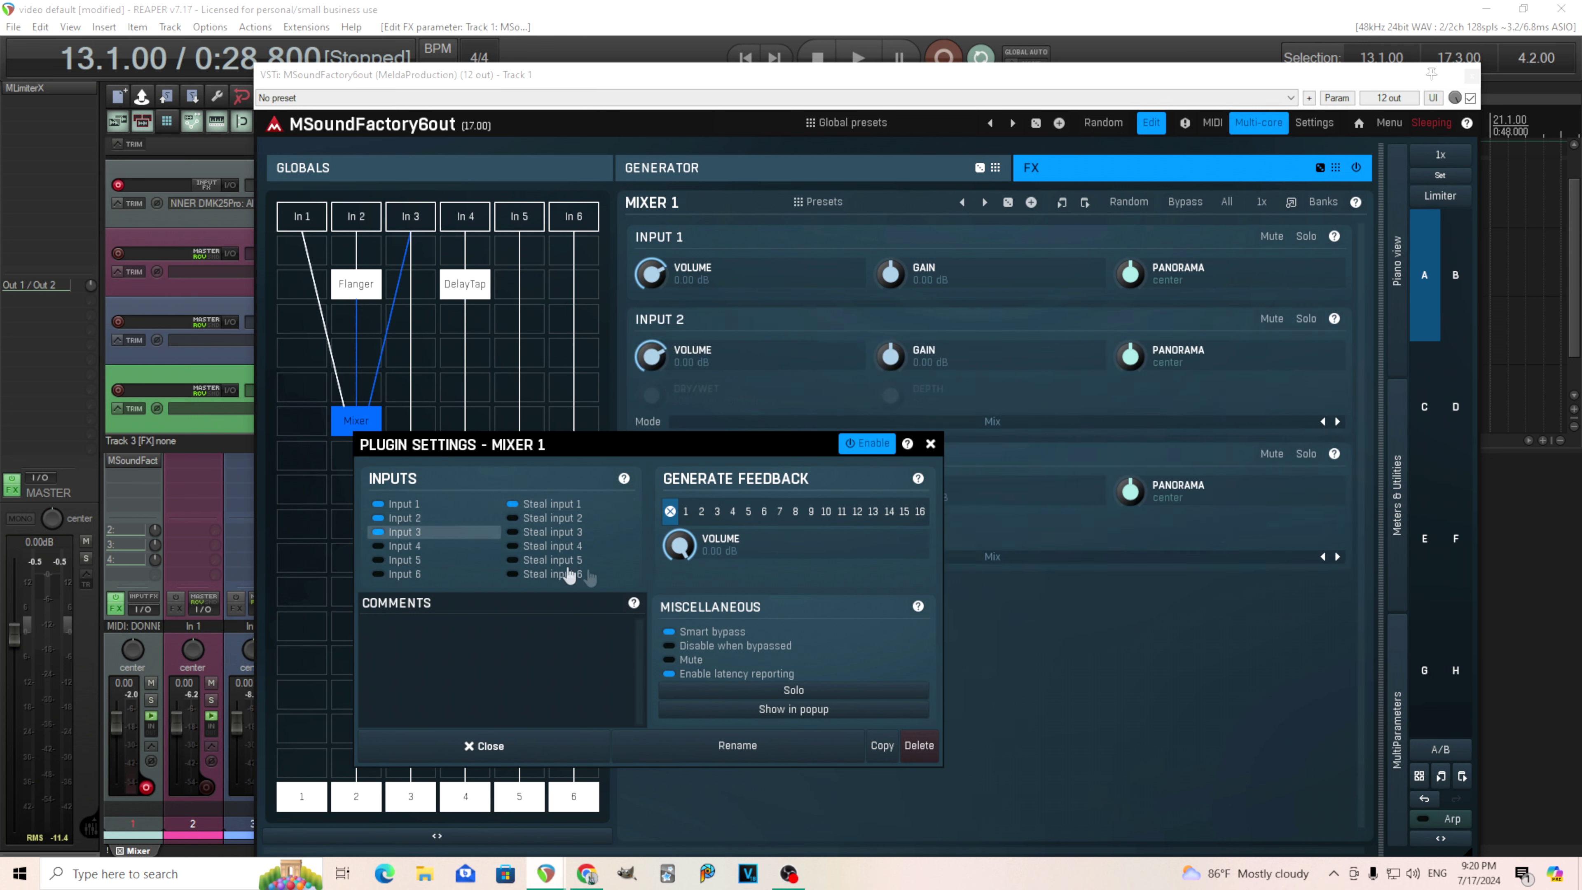
left_click(532, 533)
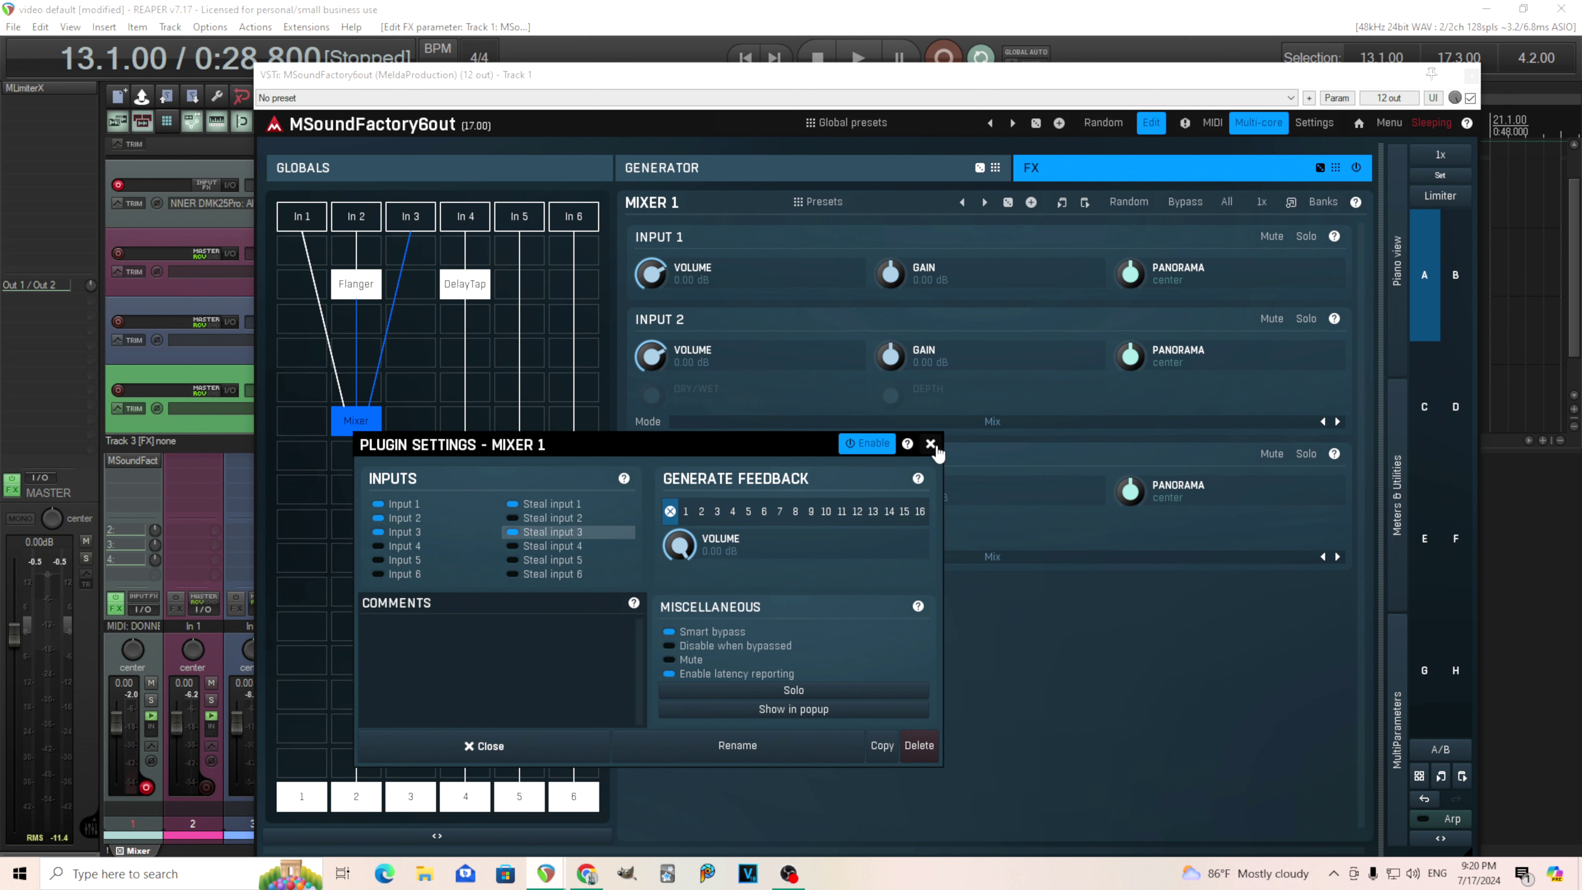
left_click(931, 444)
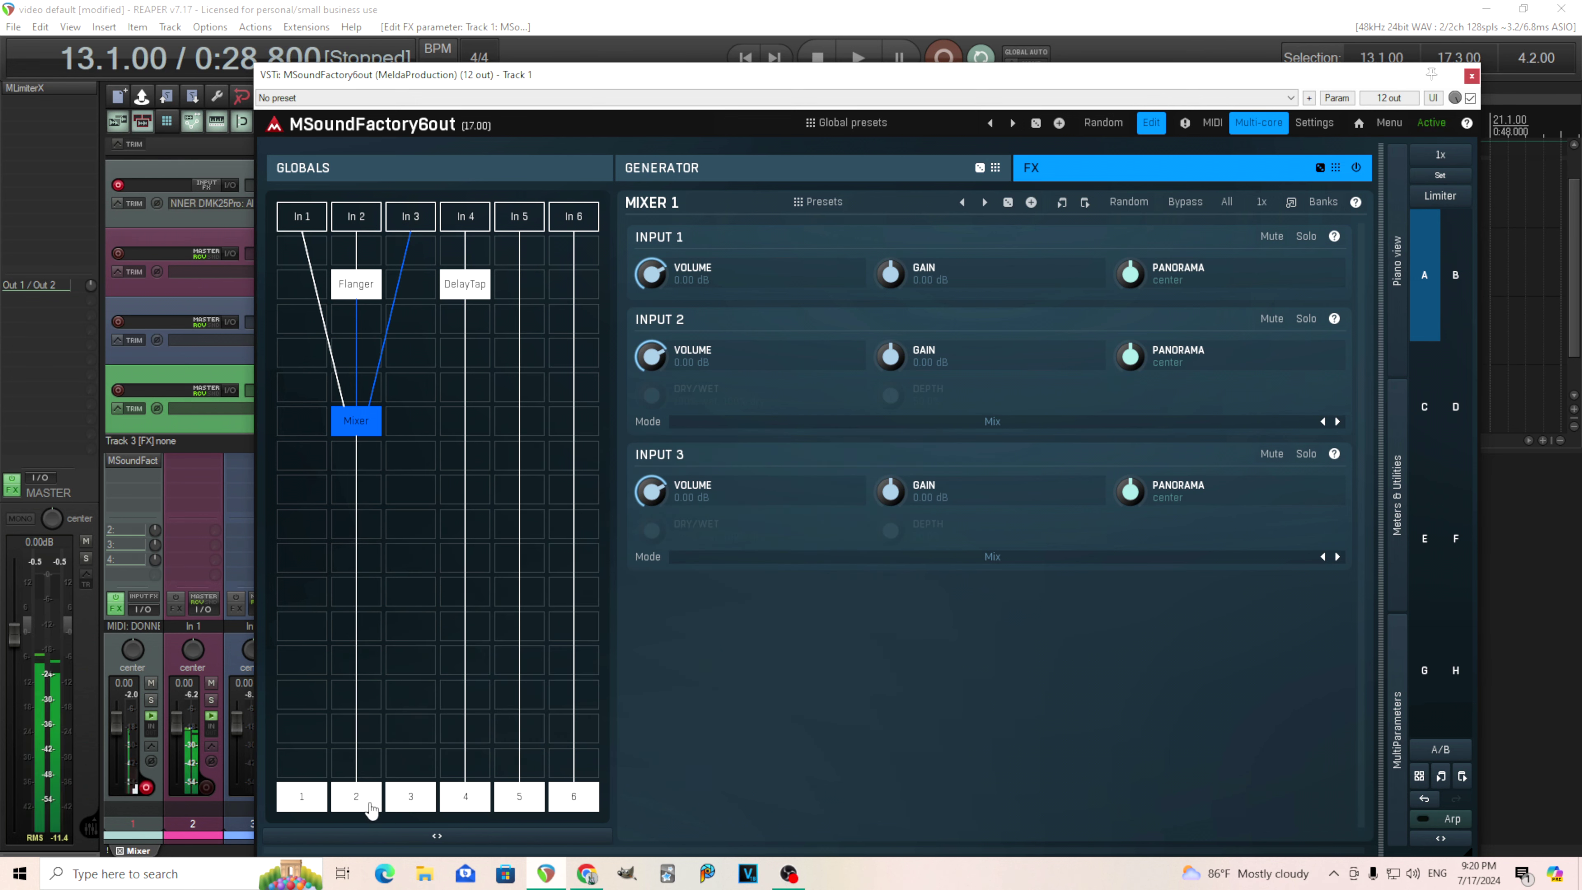
Step: Switch off the Mixer in FX column 2 and close the MSoundFactory6out window
left_click_drag(601, 80, 837, 87)
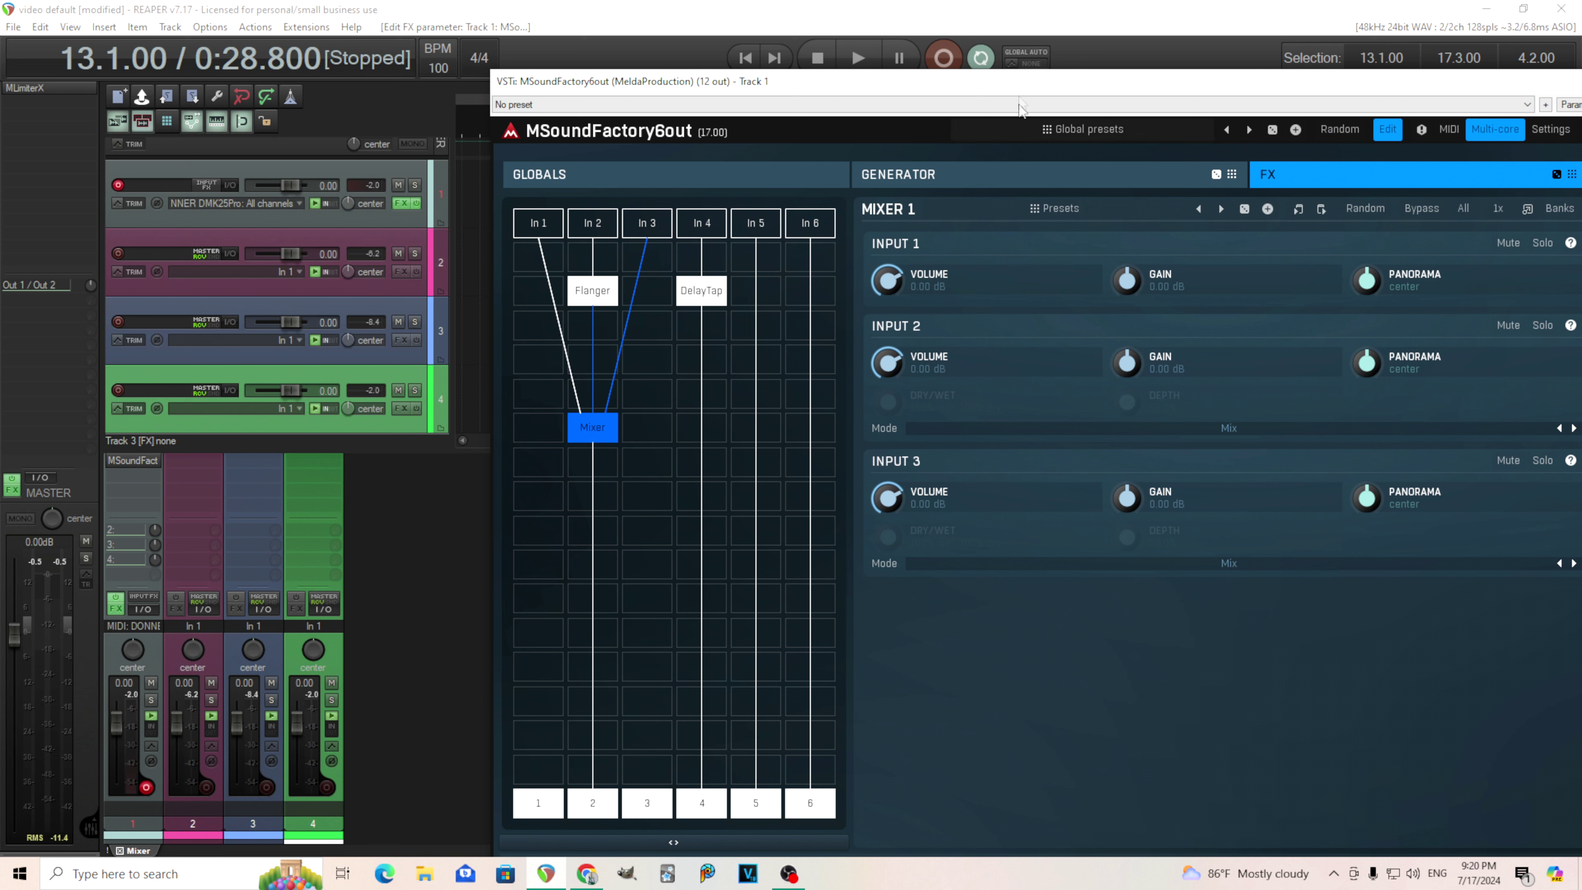
left_click_drag(990, 95, 737, 87)
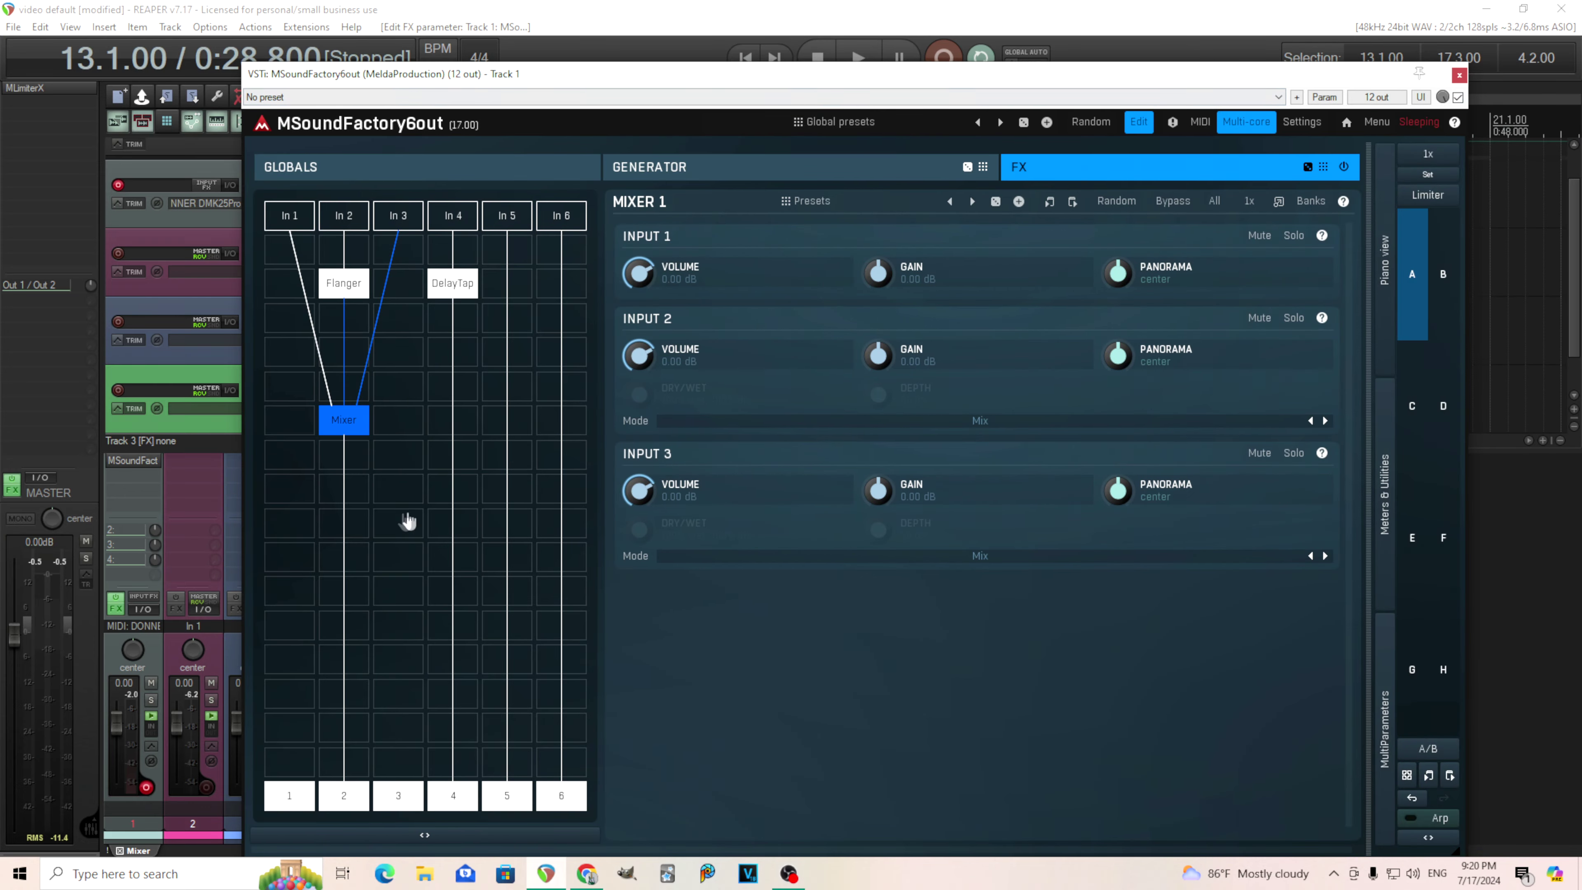
left_click(353, 426)
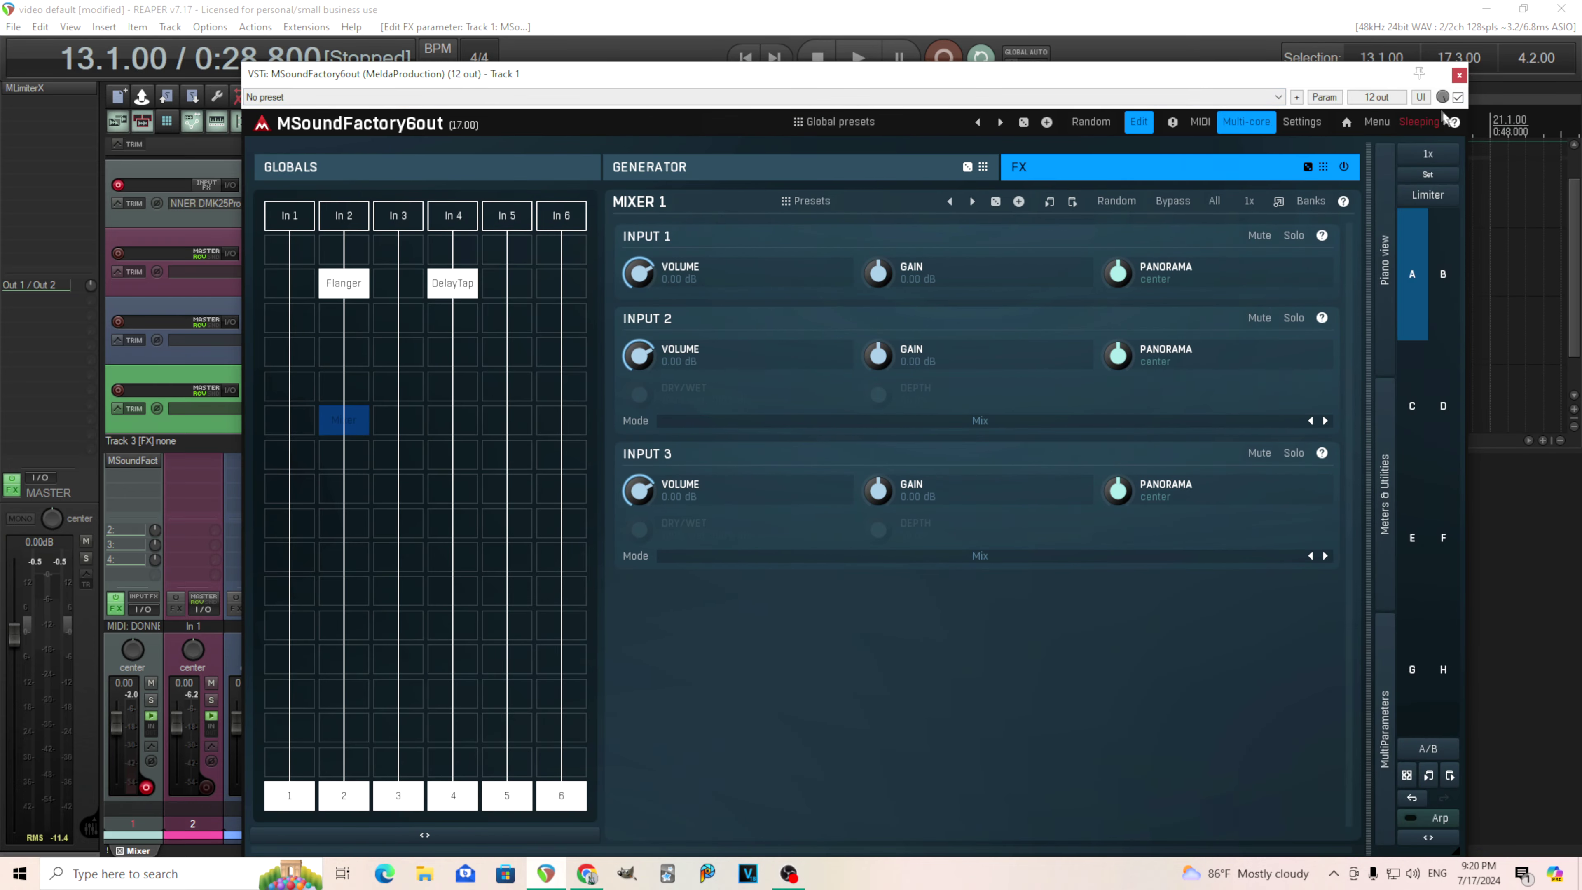
left_click(1459, 77)
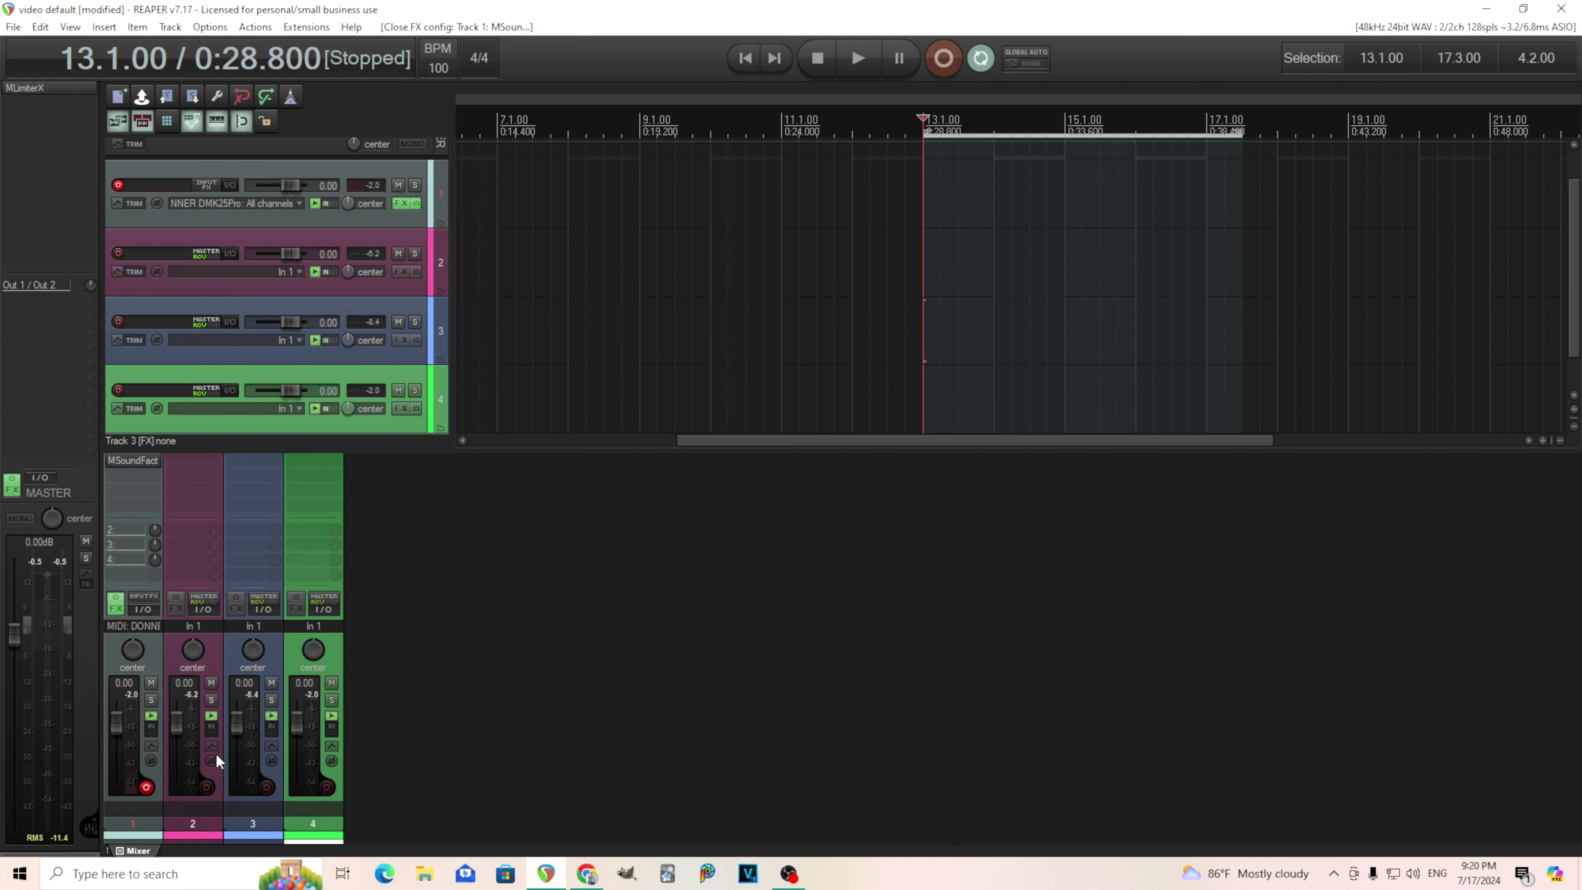